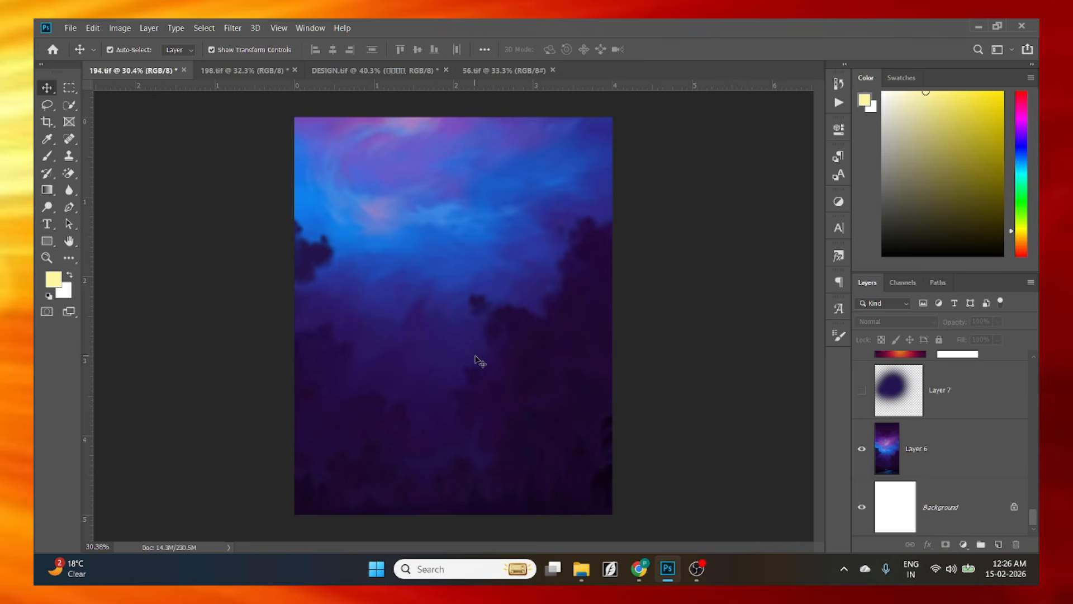
Show Layer 7, the dark blue soft spot above the sky background, and select it.
{"action": "scroll", "coordinate": [479, 359], "scroll_direction": "down", "scroll_amount": 1}
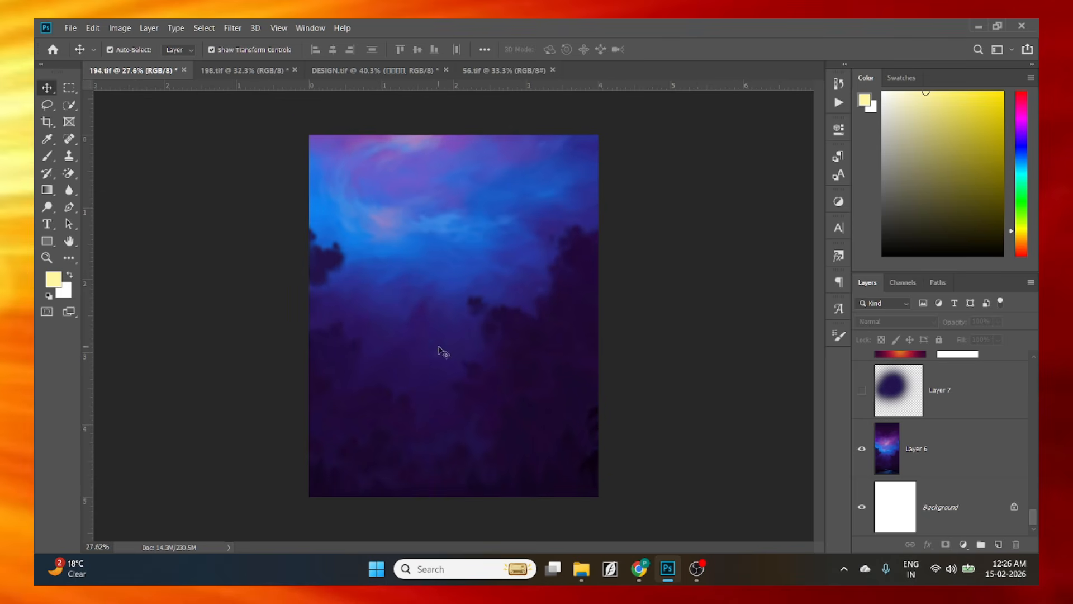
{"action": "scroll", "coordinate": [450, 392], "scroll_direction": "up", "scroll_amount": 2}
{"action": "left_click", "coordinate": [862, 389]}
{"action": "scroll", "coordinate": [311, 220], "scroll_direction": "up", "scroll_amount": 1}
{"action": "scroll", "coordinate": [409, 226], "scroll_direction": "down", "scroll_amount": 1}
{"action": "left_click", "coordinate": [926, 381]}
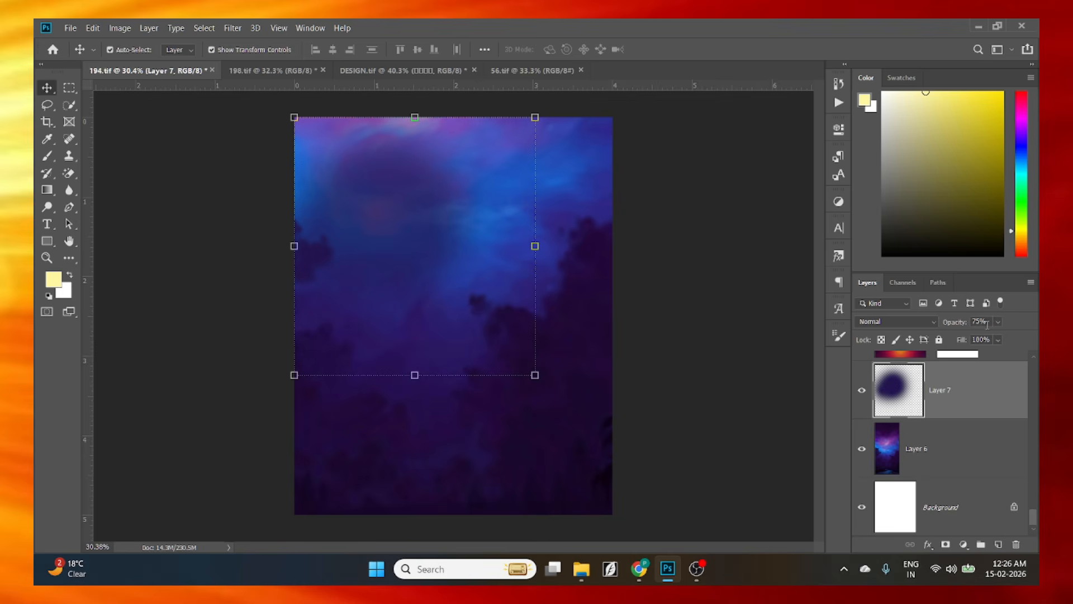
Show the orange water-ripple layer, Layer 3, and choose Lighten as its blend mode.
{"action": "scroll", "coordinate": [928, 396], "scroll_direction": "up", "scroll_amount": 2}
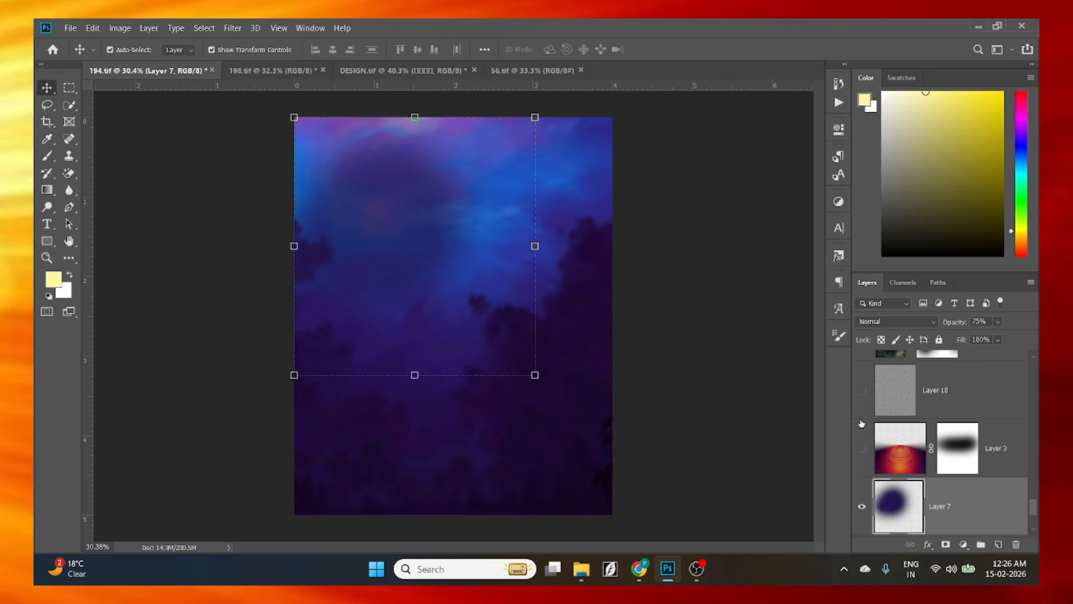
{"action": "left_click", "coordinate": [863, 450]}
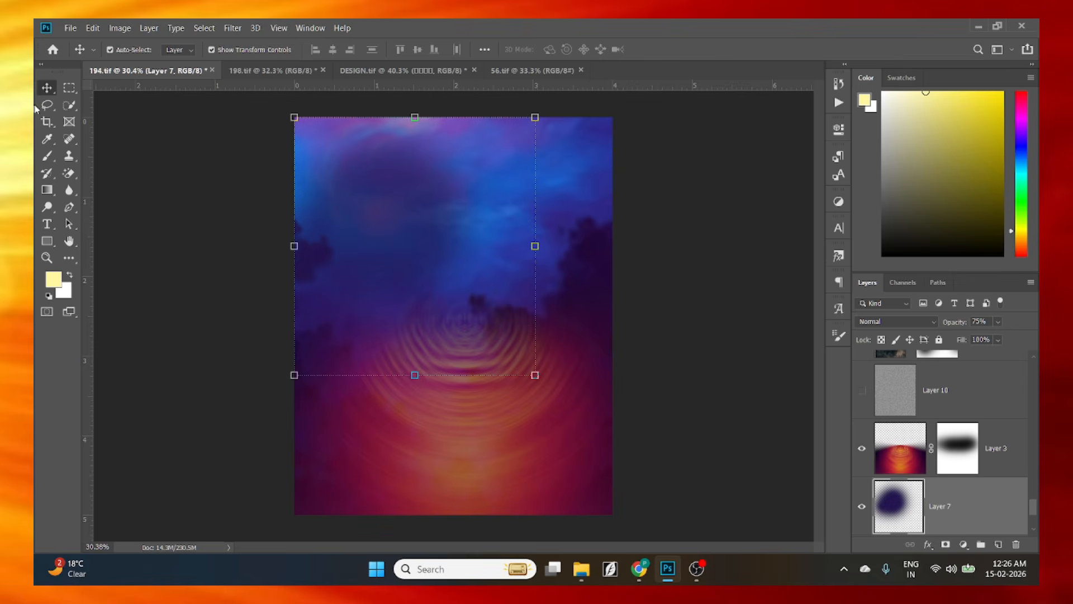
{"action": "left_click", "coordinate": [693, 534]}
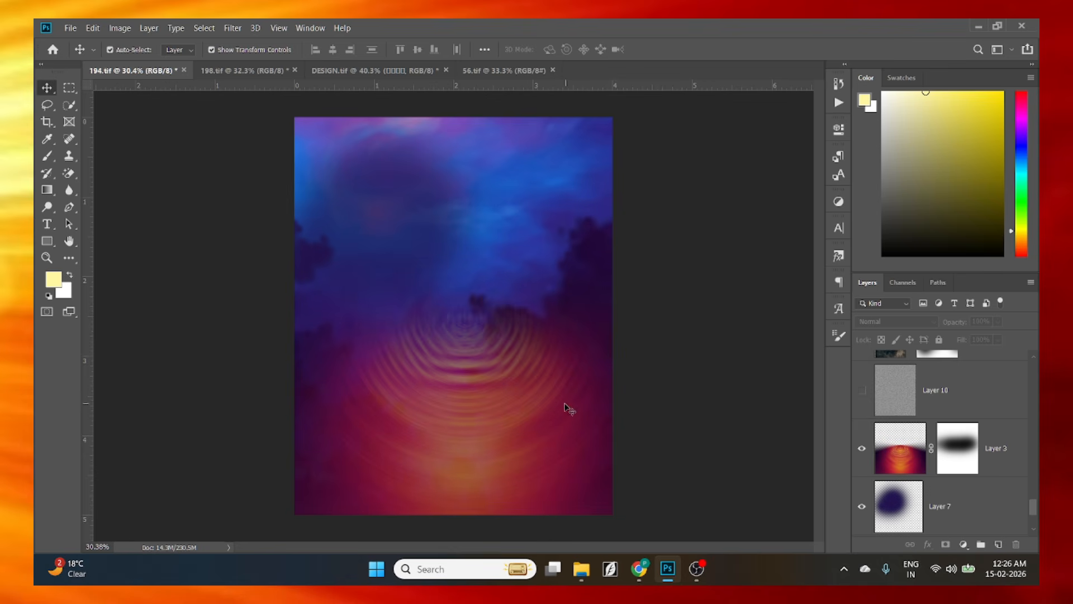
{"action": "left_click", "coordinate": [903, 457]}
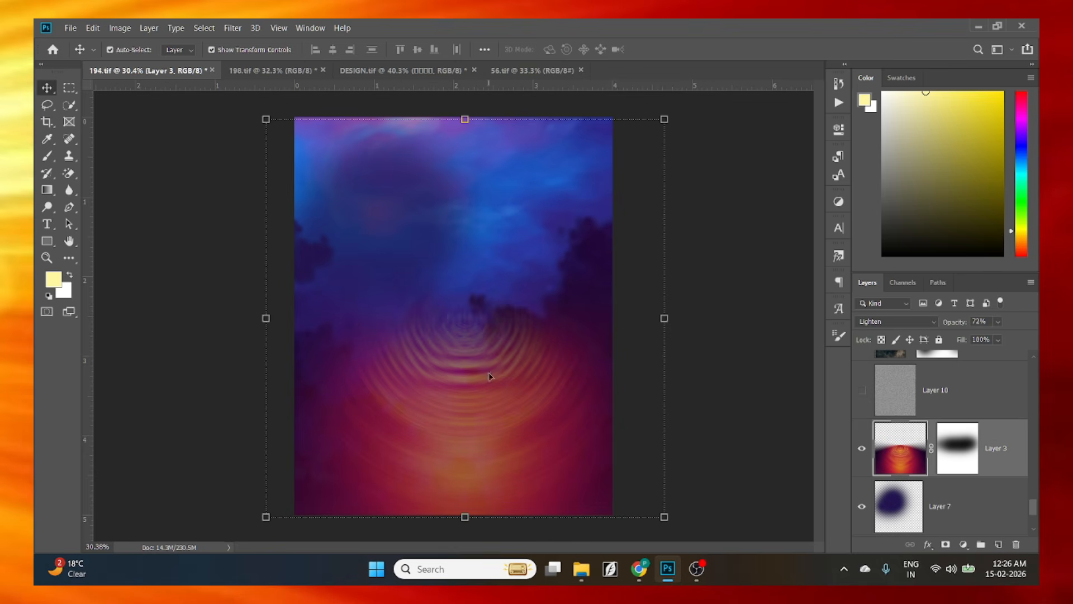
{"action": "left_click", "coordinate": [906, 322]}
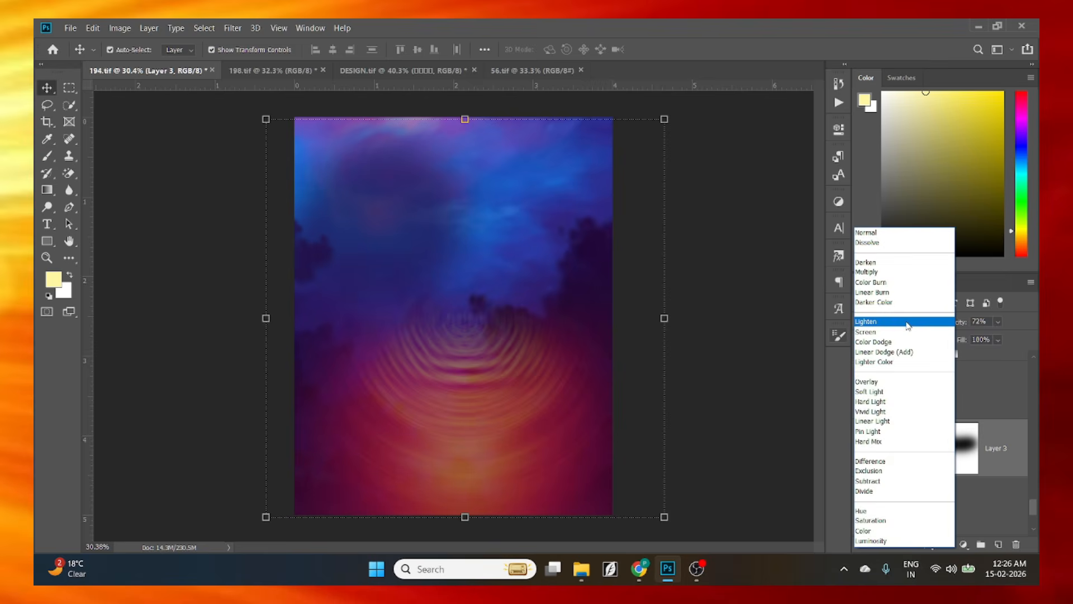
{"action": "left_click", "coordinate": [906, 323]}
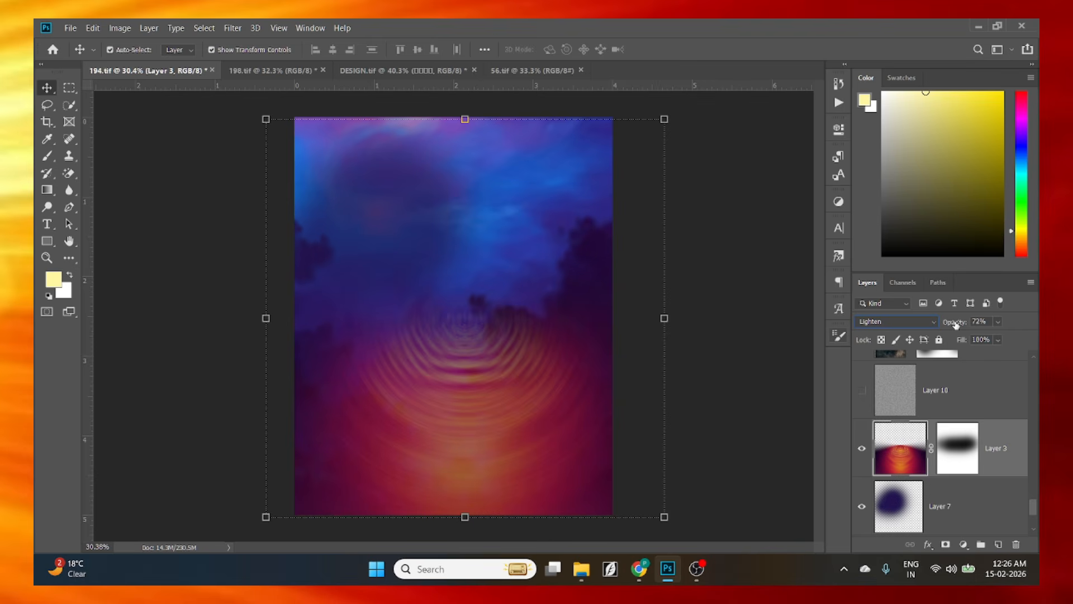
{"action": "left_click", "coordinate": [153, 355]}
Select the ripple layer and look up the Radial Blur filter without applying it.
{"action": "scroll", "coordinate": [274, 389], "scroll_direction": "down", "scroll_amount": 5}
{"action": "scroll", "coordinate": [483, 420], "scroll_direction": "up", "scroll_amount": 6}
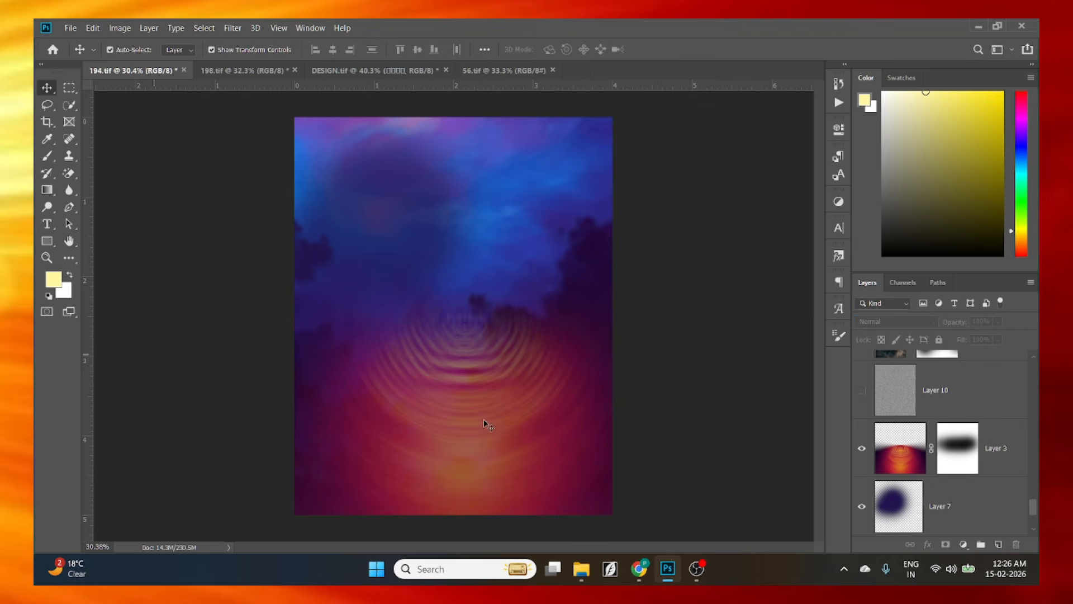
{"action": "left_click", "coordinate": [495, 414]}
{"action": "scroll", "coordinate": [441, 333], "scroll_direction": "down", "scroll_amount": 1}
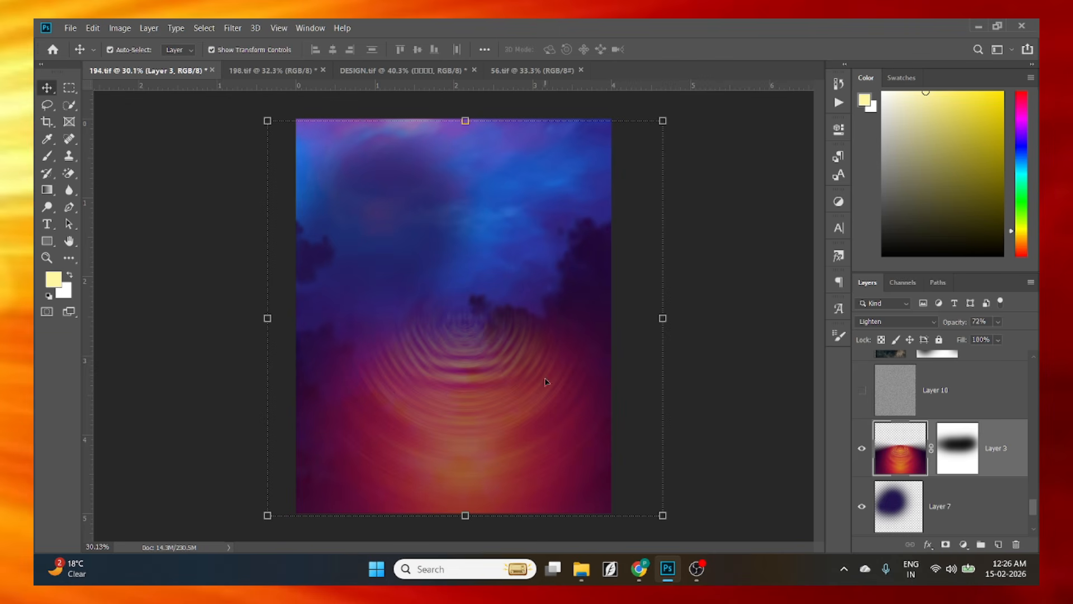
{"action": "left_click", "coordinate": [233, 28]}
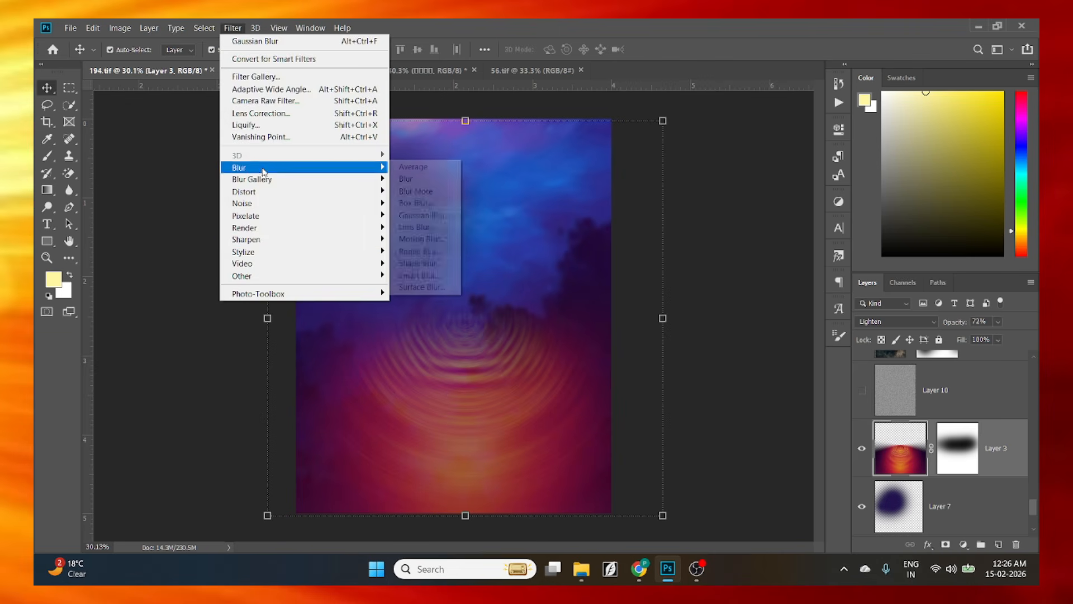
{"action": "left_click", "coordinate": [233, 28]}
{"action": "left_click", "coordinate": [233, 28]}
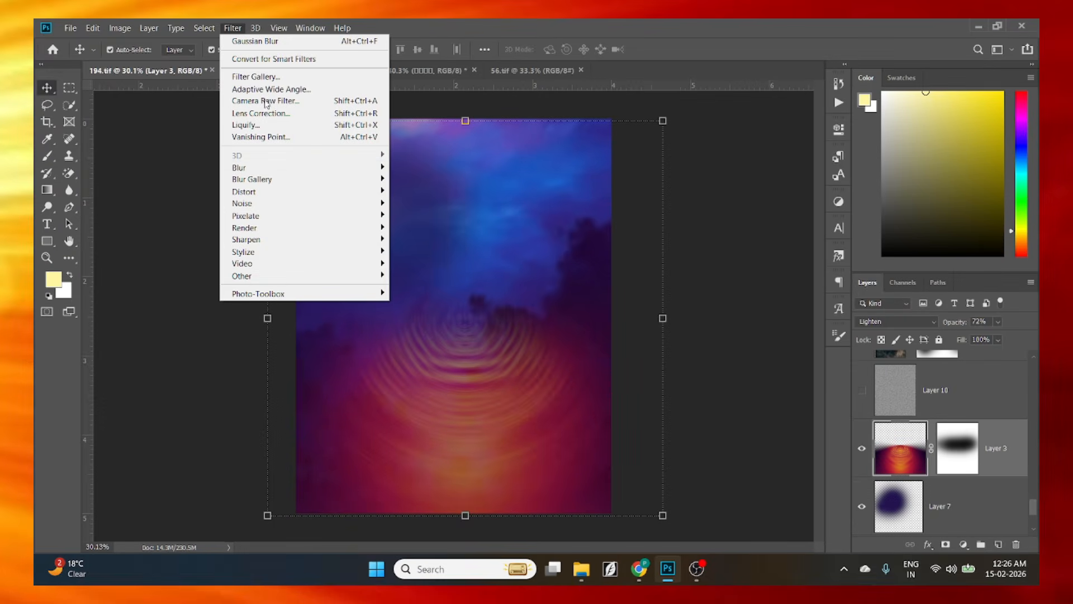
{"action": "mouse_move", "coordinate": [272, 170]}
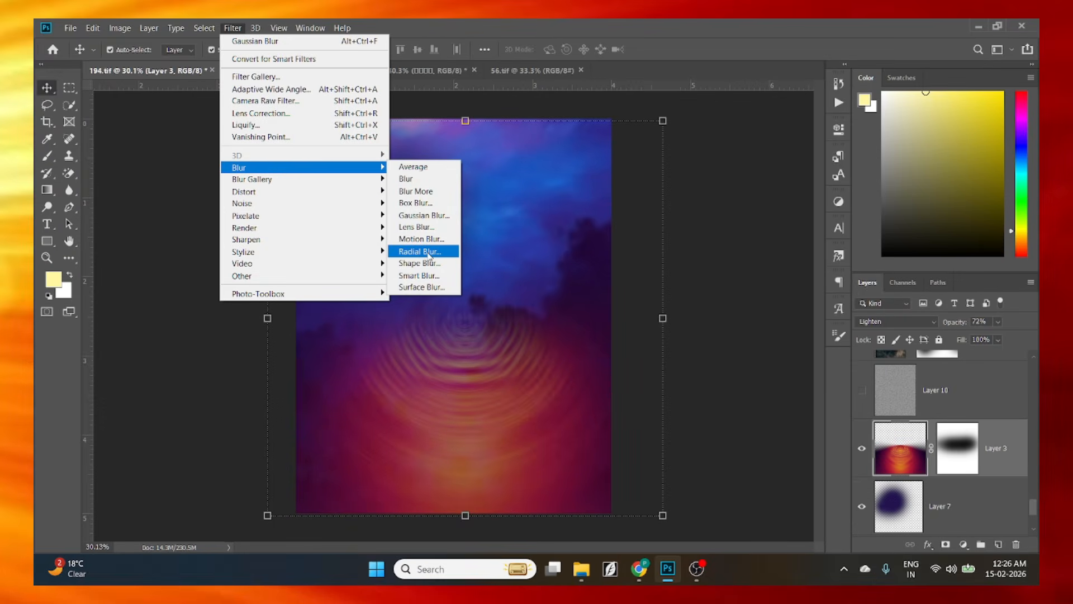
{"action": "left_click", "coordinate": [747, 274]}
{"action": "scroll", "coordinate": [452, 222], "scroll_direction": "down", "scroll_amount": 2}
{"action": "left_click", "coordinate": [683, 364]}
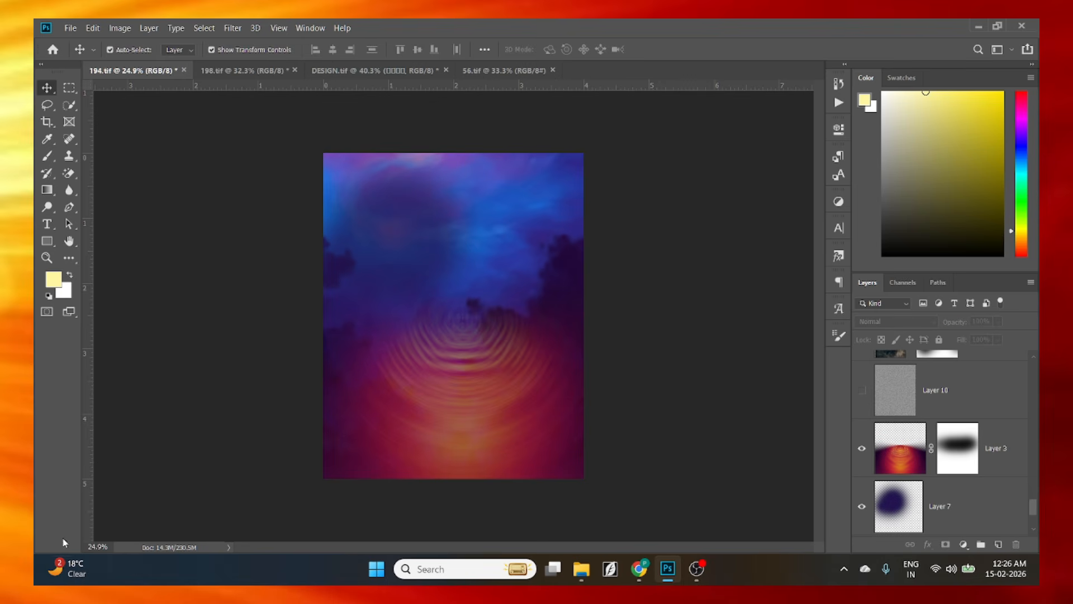
Show the gray texture layer, Layer 10, and examine its grain over the ripples up close.
{"action": "left_click", "coordinate": [862, 401]}
{"action": "scroll", "coordinate": [422, 342], "scroll_direction": "up", "scroll_amount": 10}
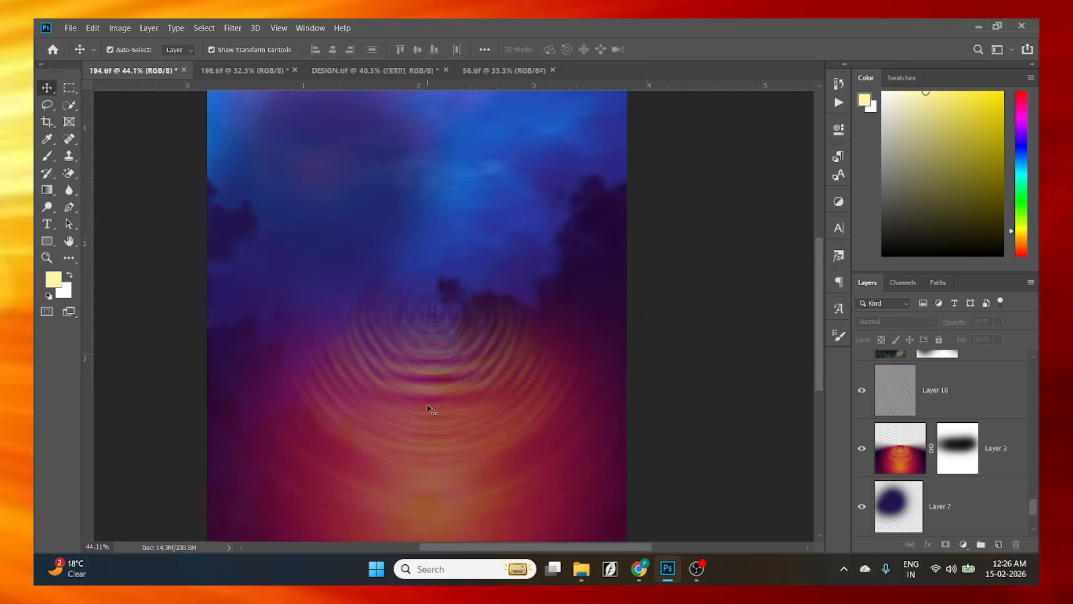
{"action": "scroll", "coordinate": [418, 341], "scroll_direction": "down", "scroll_amount": 2}
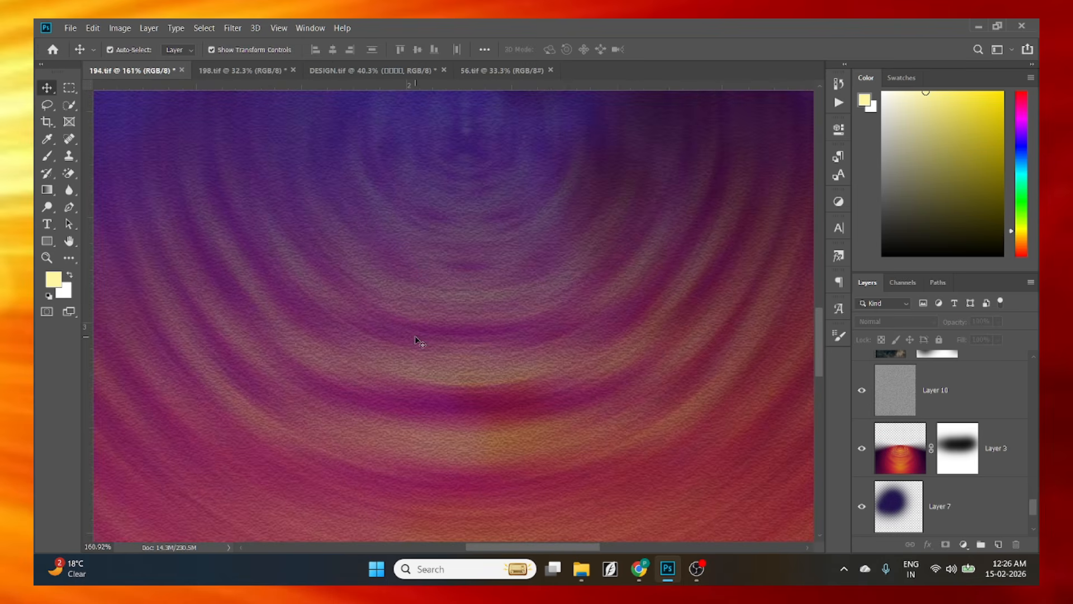
{"action": "scroll", "coordinate": [417, 341], "scroll_direction": "down", "scroll_amount": 5}
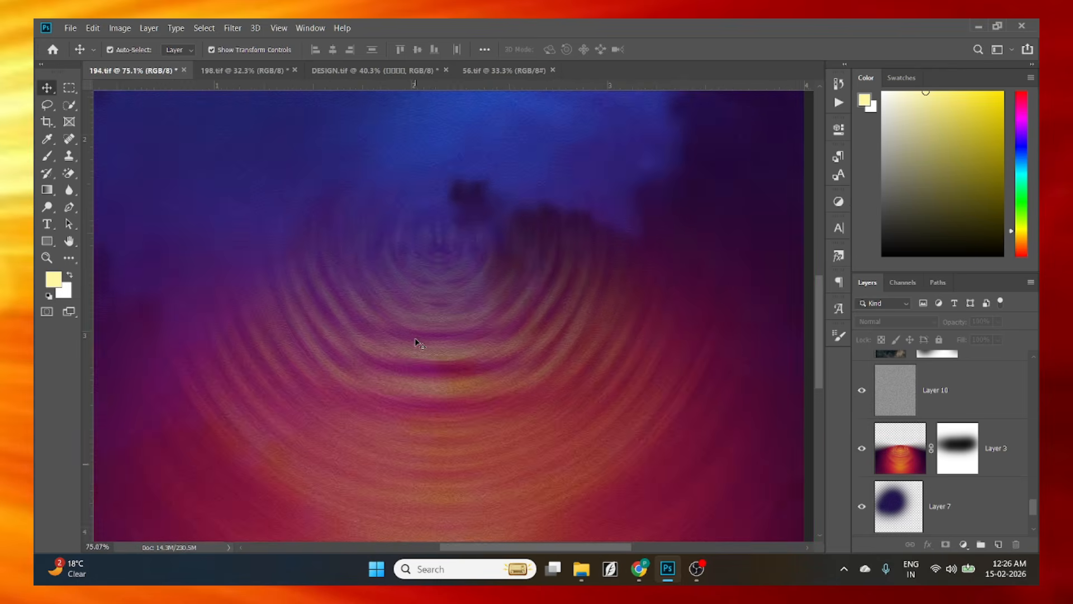
{"action": "scroll", "coordinate": [416, 343], "scroll_direction": "down", "scroll_amount": 4}
{"action": "scroll", "coordinate": [487, 334], "scroll_direction": "up", "scroll_amount": 2}
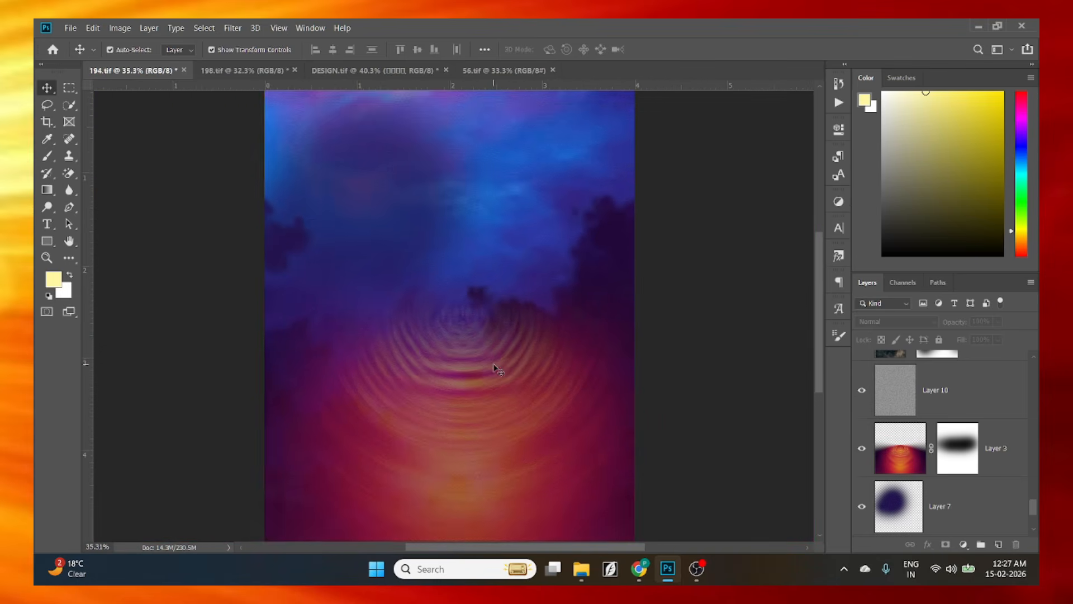
{"action": "scroll", "coordinate": [392, 150], "scroll_direction": "up", "scroll_amount": 2}
{"action": "scroll", "coordinate": [407, 150], "scroll_direction": "down", "scroll_amount": 4}
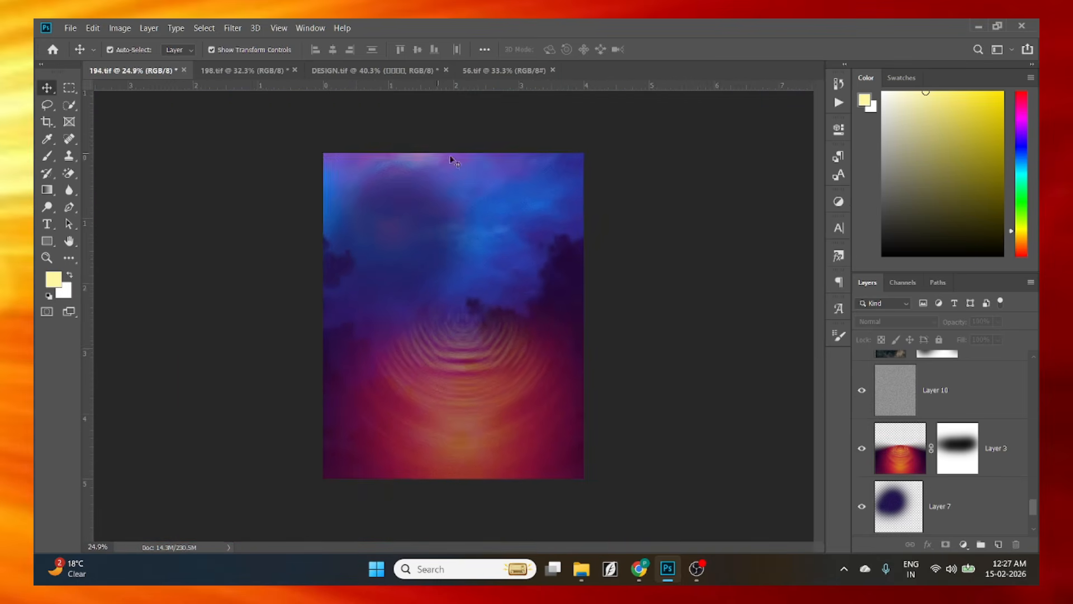
{"action": "scroll", "coordinate": [623, 338], "scroll_direction": "up", "scroll_amount": 1}
Add a new layer above Layer 10 and fill it with 50% Gray in Normal mode at 100% opacity.
{"action": "left_click", "coordinate": [234, 27]}
{"action": "left_click", "coordinate": [166, 135]}
{"action": "left_click", "coordinate": [900, 403]}
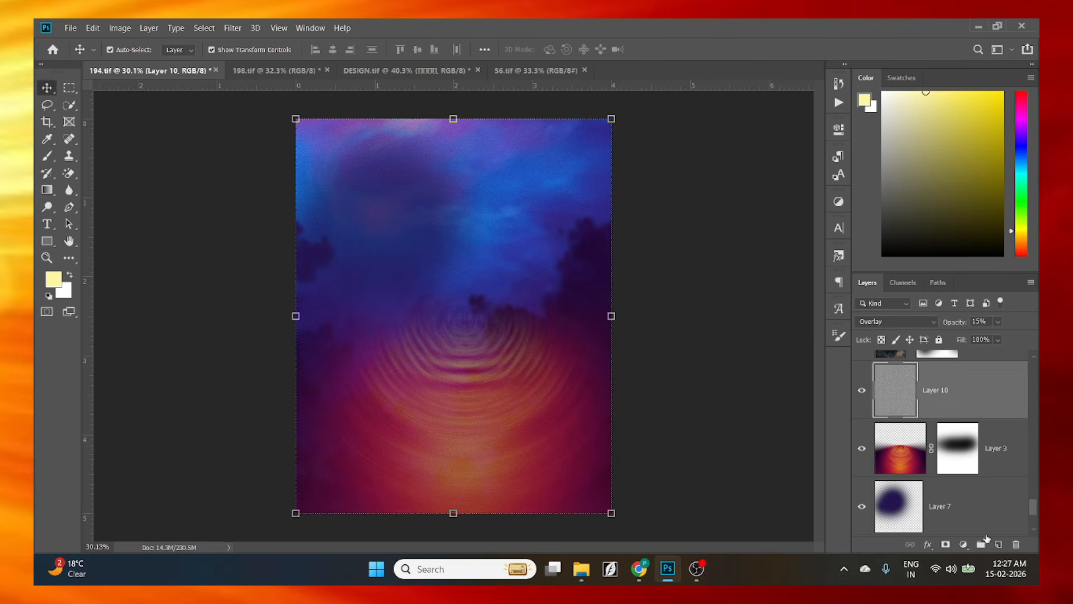
{"action": "left_click", "coordinate": [998, 544]}
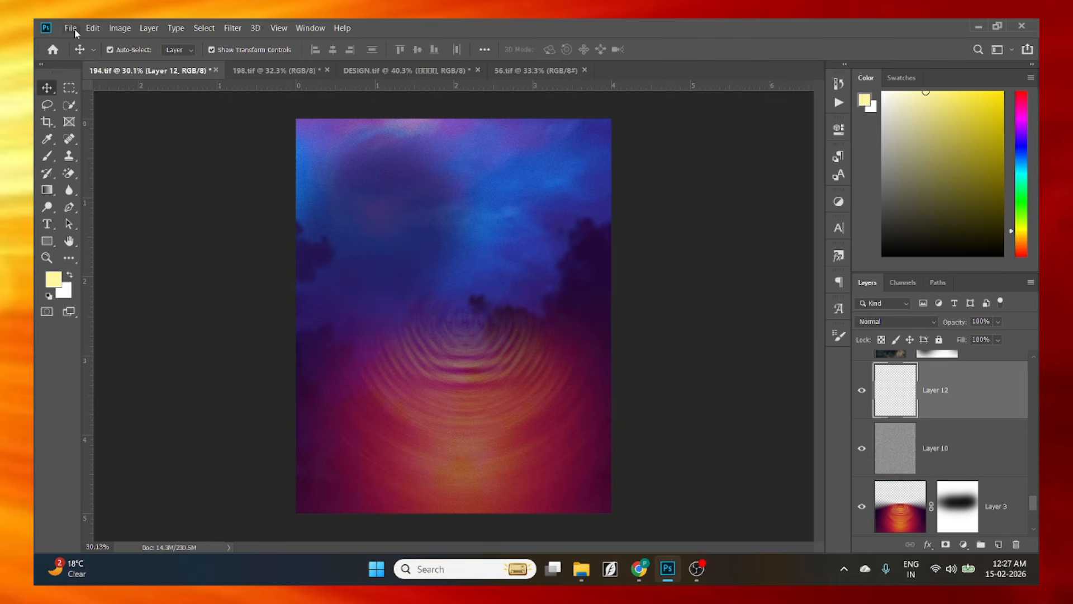
{"action": "left_click", "coordinate": [92, 28]}
{"action": "left_click", "coordinate": [128, 223]}
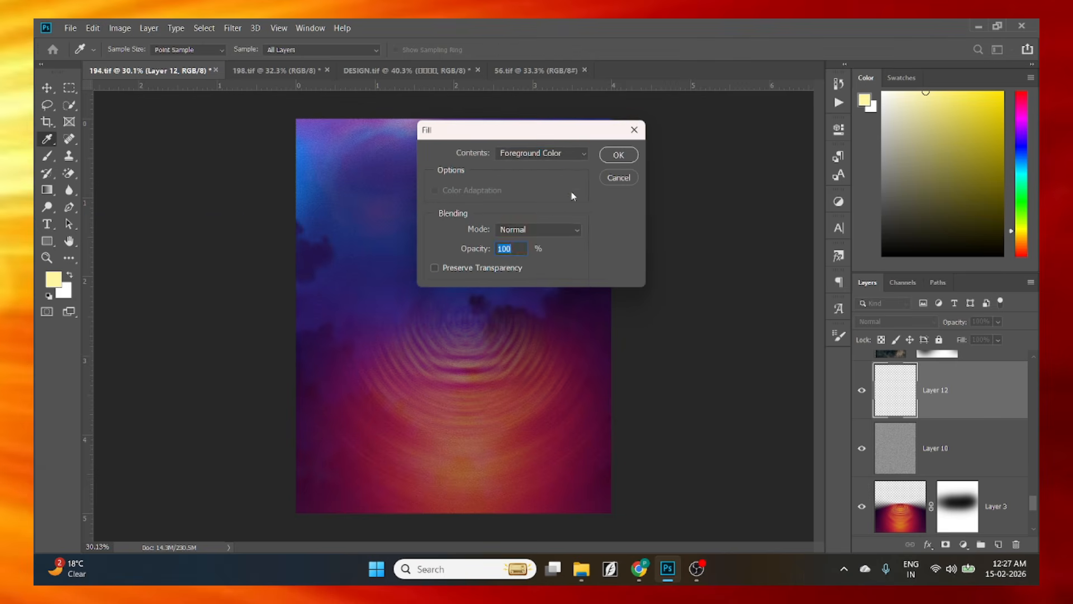
{"action": "left_click", "coordinate": [563, 154]}
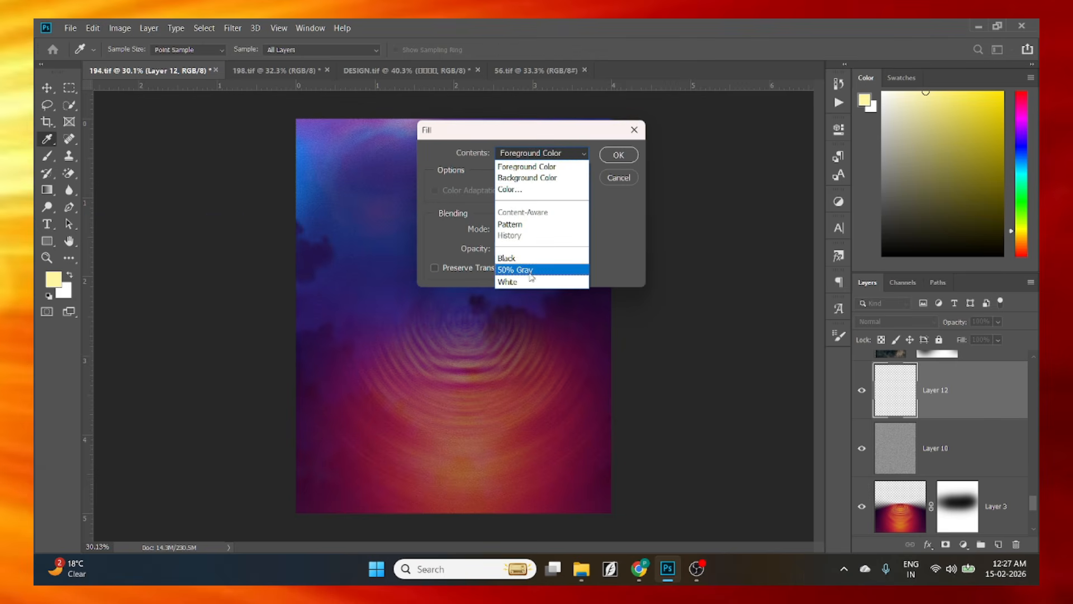
{"action": "left_click", "coordinate": [530, 271]}
{"action": "left_click", "coordinate": [613, 157]}
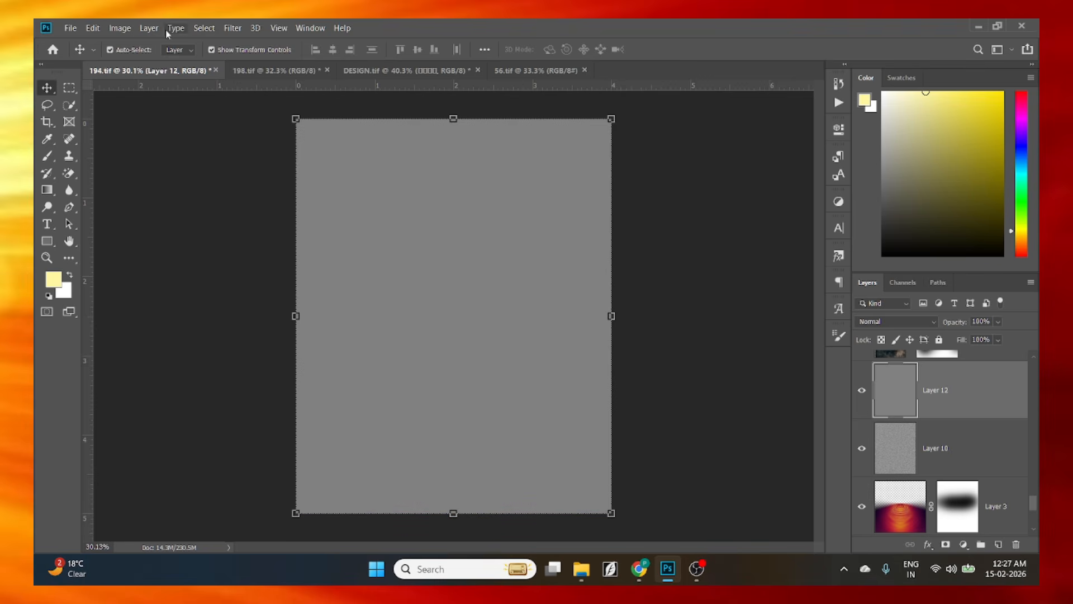
Apply the Texturizer filter to the new gray layer with Canvas texture, 100% scaling, relief 6 and light from Top.
{"action": "left_click", "coordinate": [232, 28]}
{"action": "mouse_move", "coordinate": [258, 172]}
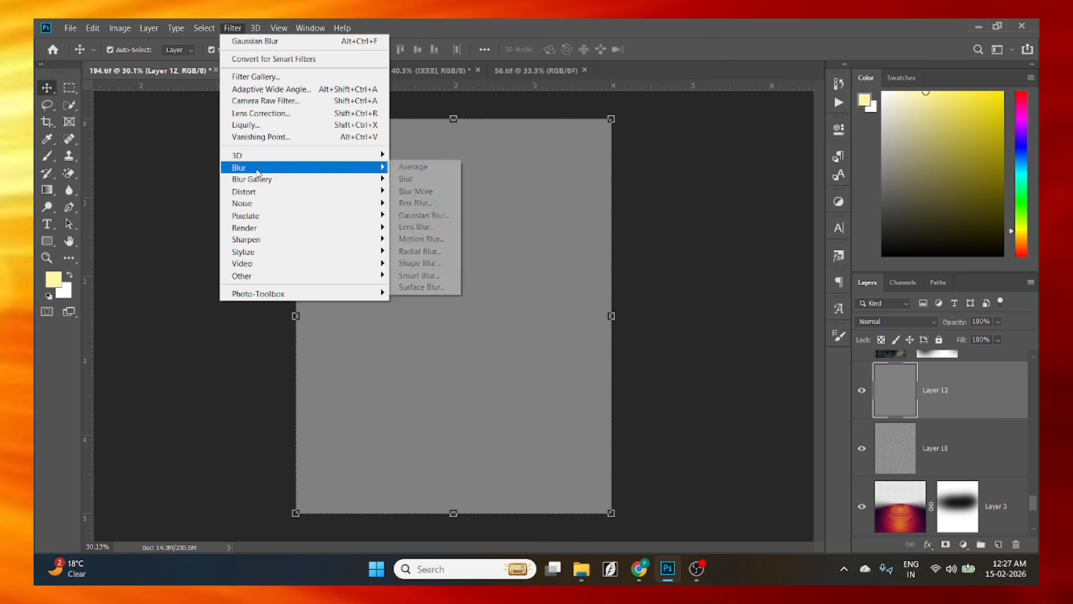
{"action": "left_click", "coordinate": [281, 78]}
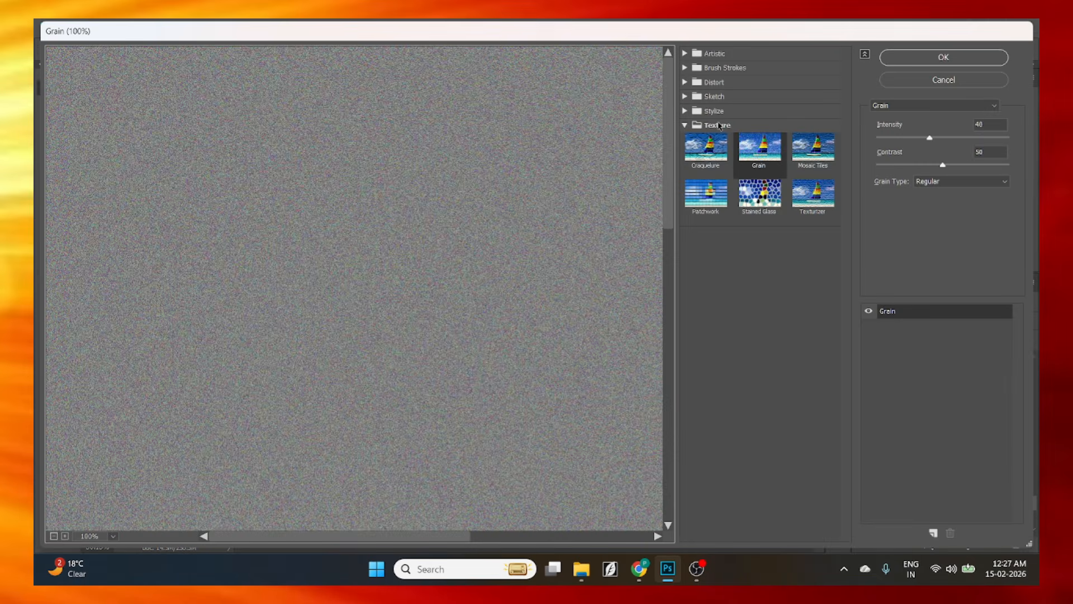
{"action": "left_click", "coordinate": [760, 193]}
{"action": "left_click", "coordinate": [814, 193]}
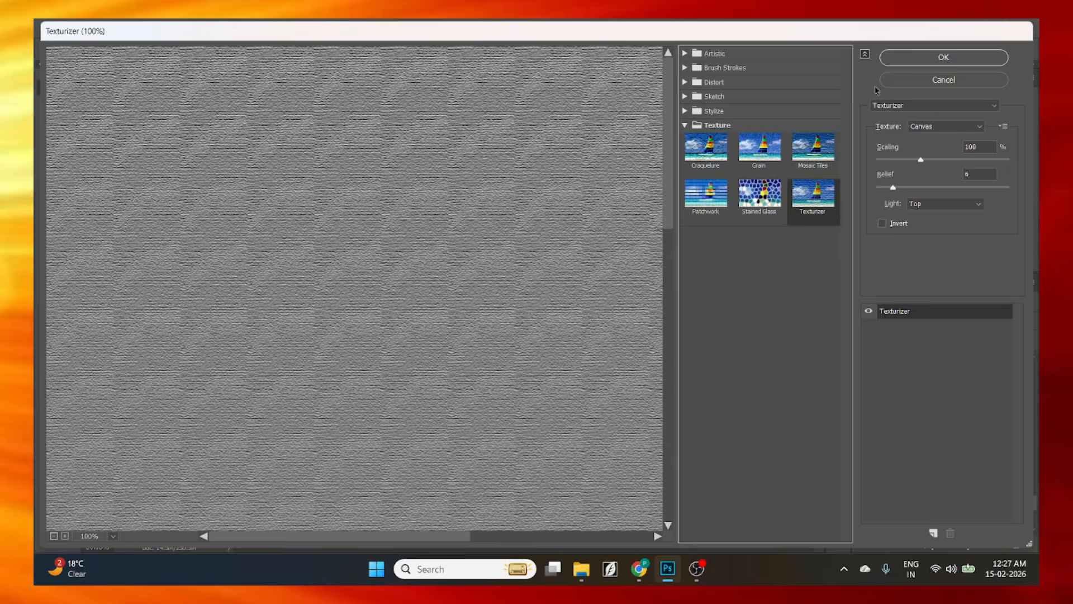
{"action": "left_click", "coordinate": [924, 63]}
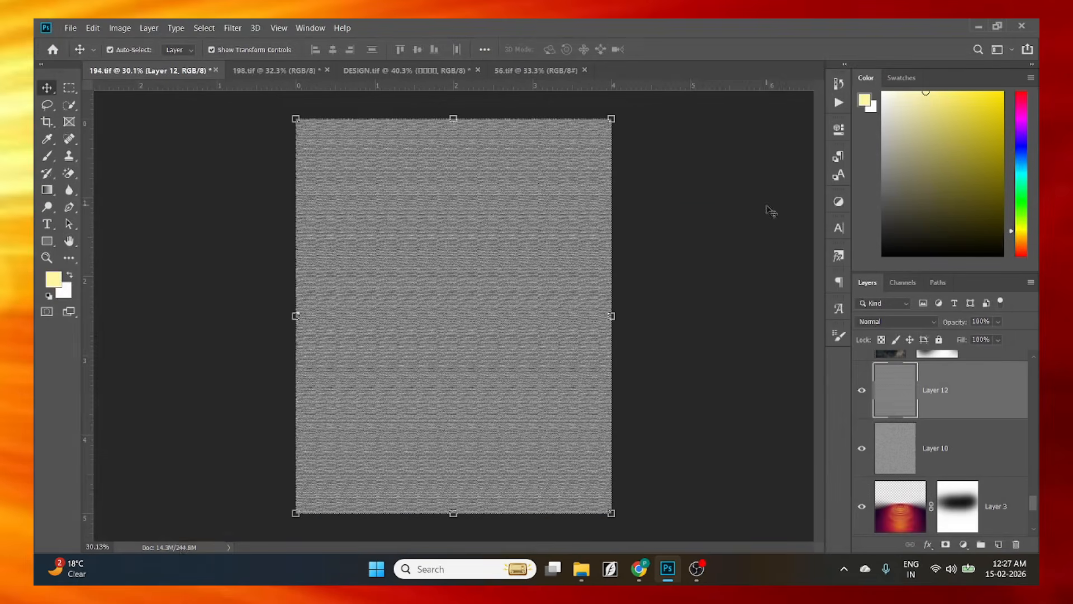
Set the new texture layer's blend mode to Overlay, lower its opacity and hide it.
{"action": "left_click", "coordinate": [930, 328]}
{"action": "left_click", "coordinate": [911, 383]}
{"action": "left_click_drag", "start_coordinate": [953, 323], "coordinate": [823, 410]}
{"action": "left_click", "coordinate": [862, 391]}
{"action": "scroll", "coordinate": [448, 464], "scroll_direction": "up", "scroll_amount": 2}
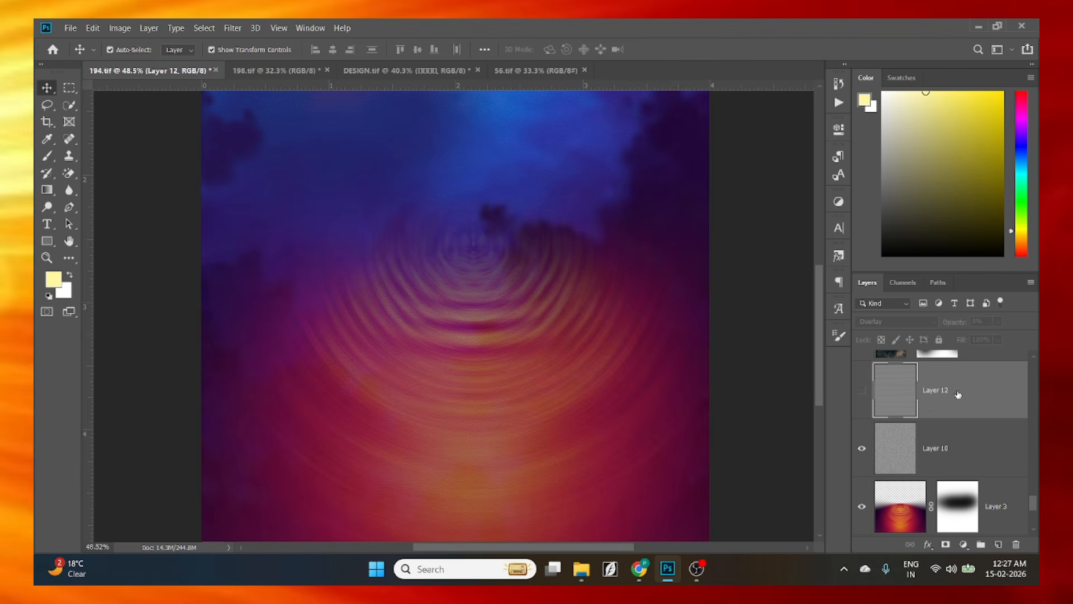
Delete the hidden texture layer, Layer 12, and undo the extra deletion of Layer 10.
{"action": "key", "text": "Delete"}
{"action": "key", "text": "Delete"}
{"action": "scroll", "coordinate": [930, 426], "scroll_direction": "down", "scroll_amount": 2}
{"action": "scroll", "coordinate": [931, 426], "scroll_direction": "up", "scroll_amount": 2}
{"action": "scroll", "coordinate": [931, 426], "scroll_direction": "up", "scroll_amount": 1}
{"action": "scroll", "coordinate": [931, 426], "scroll_direction": "down", "scroll_amount": 4}
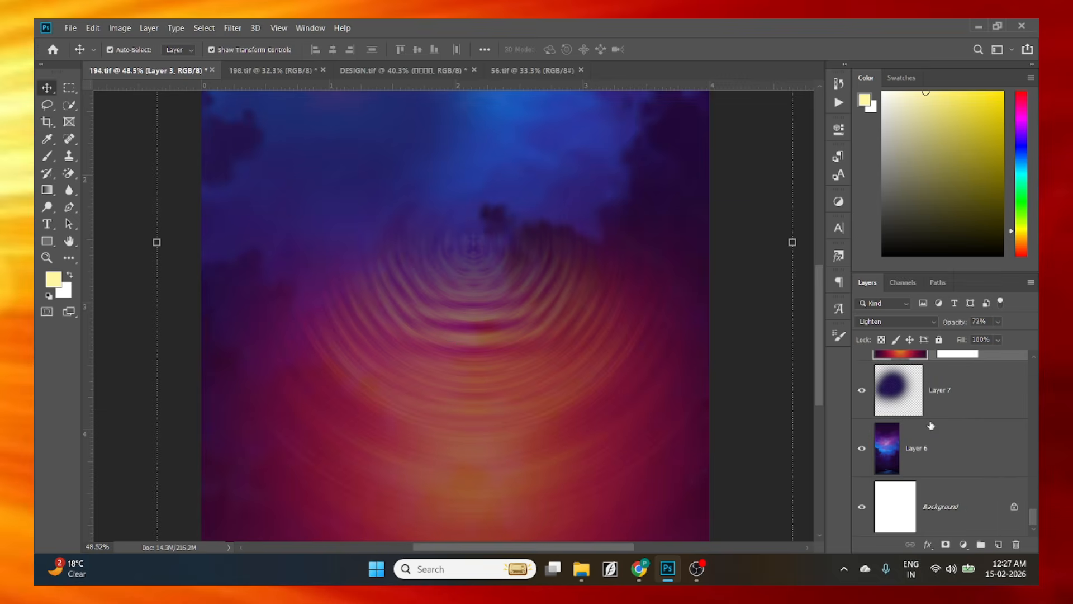
{"action": "key", "text": "ctrl+z"}
{"action": "scroll", "coordinate": [931, 426], "scroll_direction": "up", "scroll_amount": 2}
Show Layer 5, the masked Shiva figure above the textured background, and select it.
{"action": "left_click", "coordinate": [895, 501]}
{"action": "scroll", "coordinate": [896, 455], "scroll_direction": "down", "scroll_amount": 1}
{"action": "left_click", "coordinate": [862, 438]}
{"action": "key", "text": "ctrl+0"}
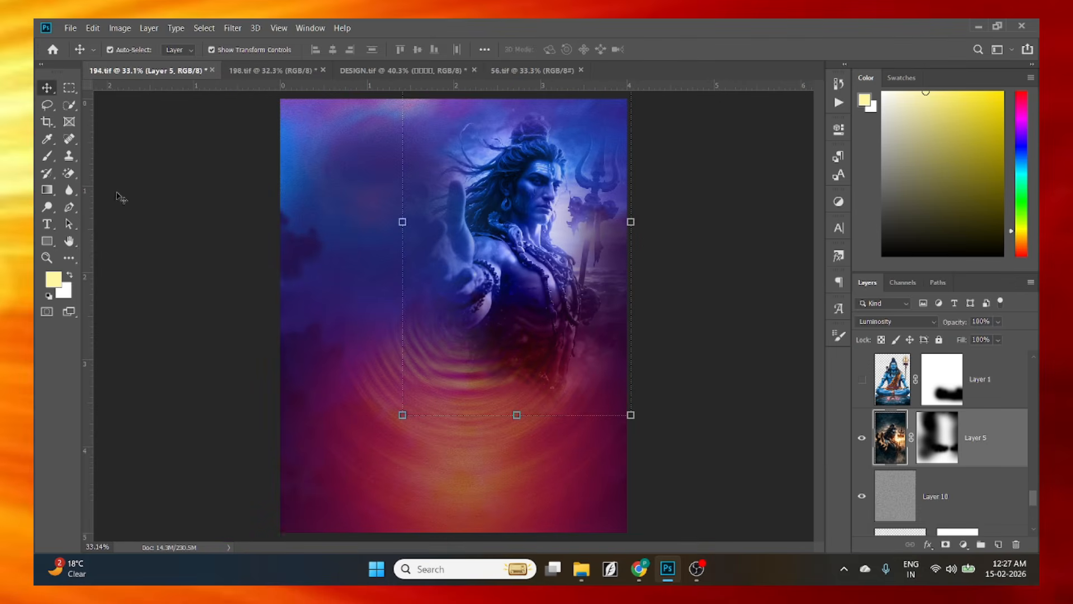
{"action": "scroll", "coordinate": [431, 387], "scroll_direction": "down", "scroll_amount": 1}
{"action": "left_click", "coordinate": [687, 291]}
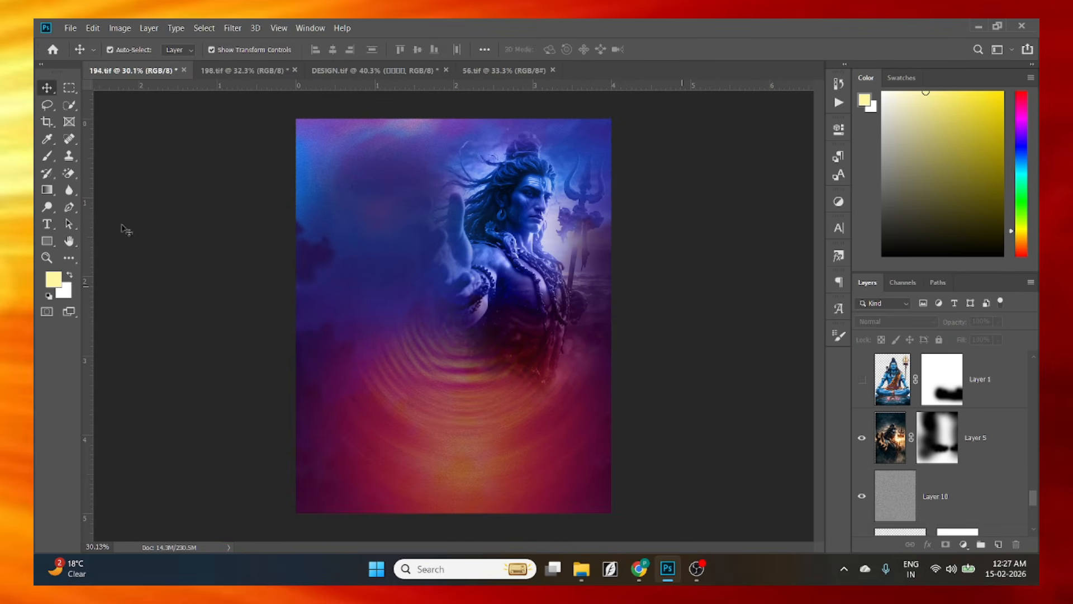
{"action": "scroll", "coordinate": [526, 360], "scroll_direction": "up", "scroll_amount": 2}
{"action": "scroll", "coordinate": [398, 258], "scroll_direction": "down", "scroll_amount": 3}
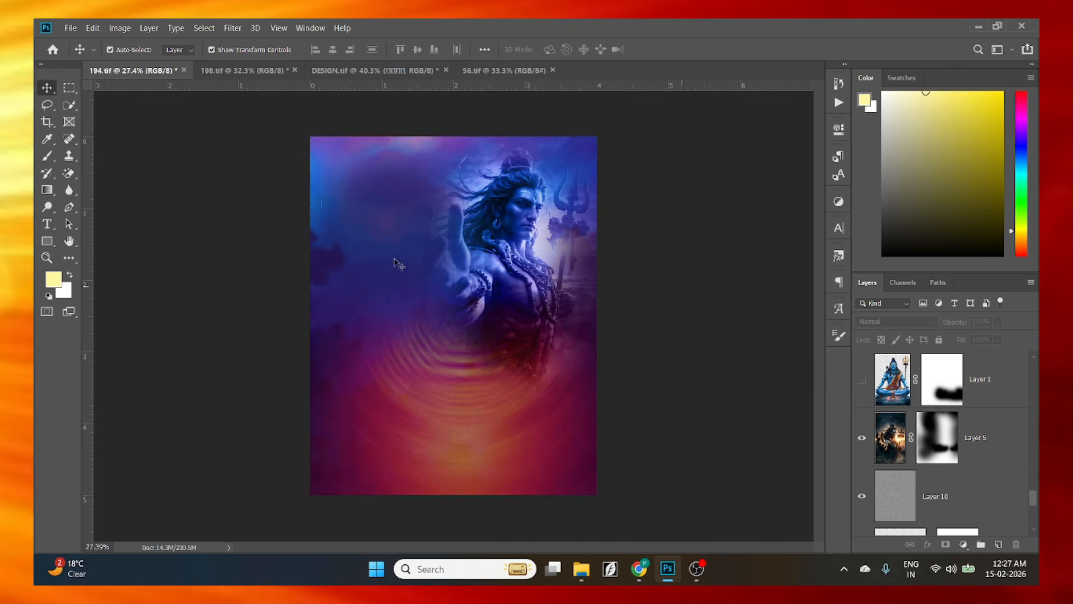
{"action": "scroll", "coordinate": [506, 248], "scroll_direction": "up", "scroll_amount": 2}
{"action": "left_click", "coordinate": [1001, 451]}
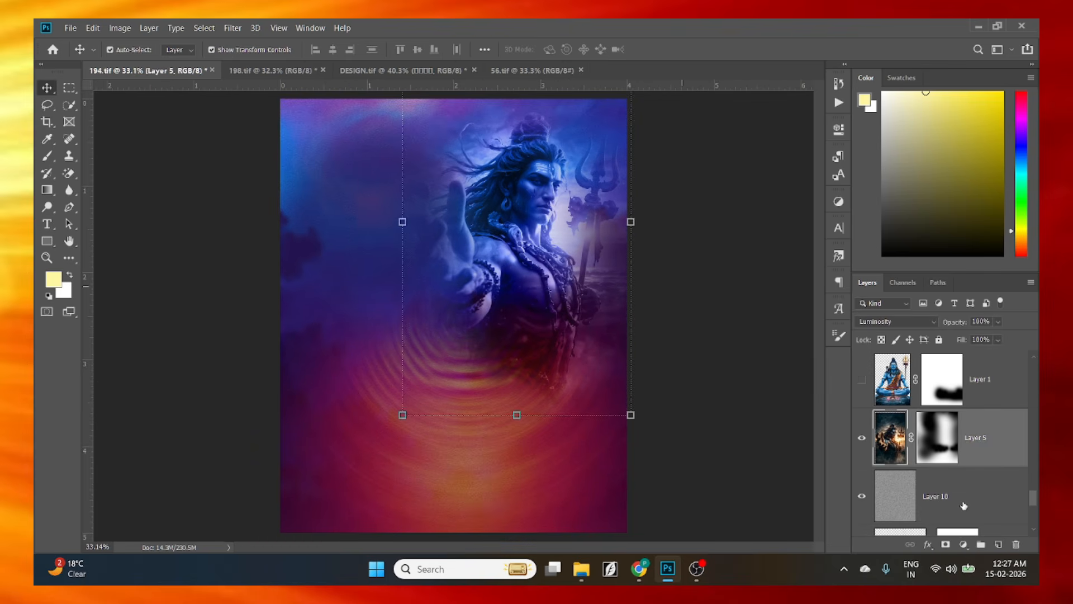
{"action": "scroll", "coordinate": [956, 503], "scroll_direction": "down", "scroll_amount": 1}
{"action": "scroll", "coordinate": [604, 253], "scroll_direction": "down", "scroll_amount": 1}
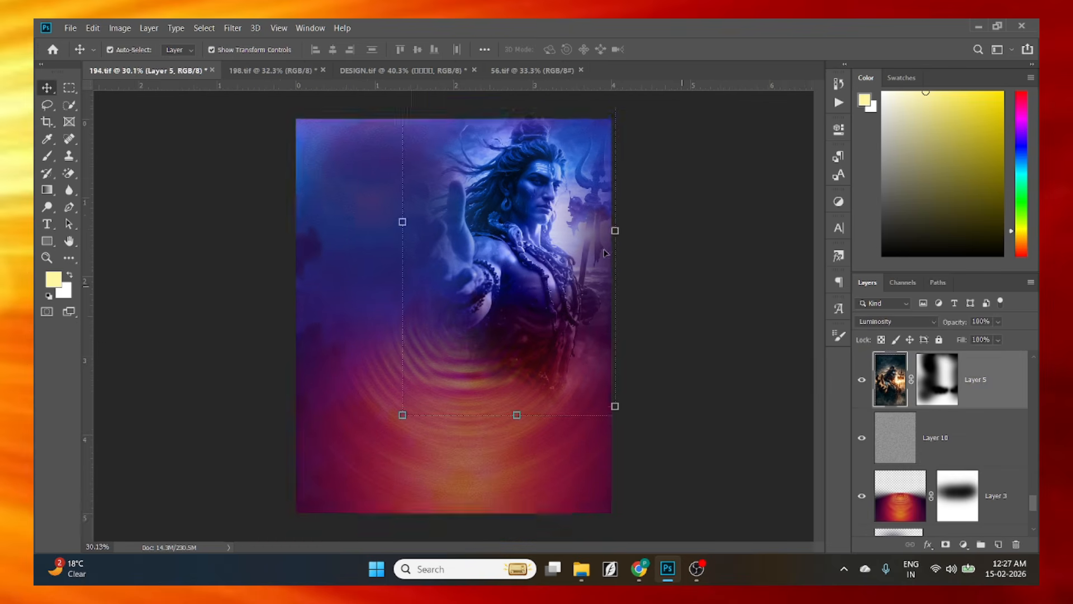
Show Layer 1, the masked seated Shiva figure stacked above Layer 5, and clear the layer selection.
{"action": "scroll", "coordinate": [559, 263], "scroll_direction": "up", "scroll_amount": 2}
{"action": "left_click", "coordinate": [678, 342]}
{"action": "scroll", "coordinate": [538, 305], "scroll_direction": "down", "scroll_amount": 2}
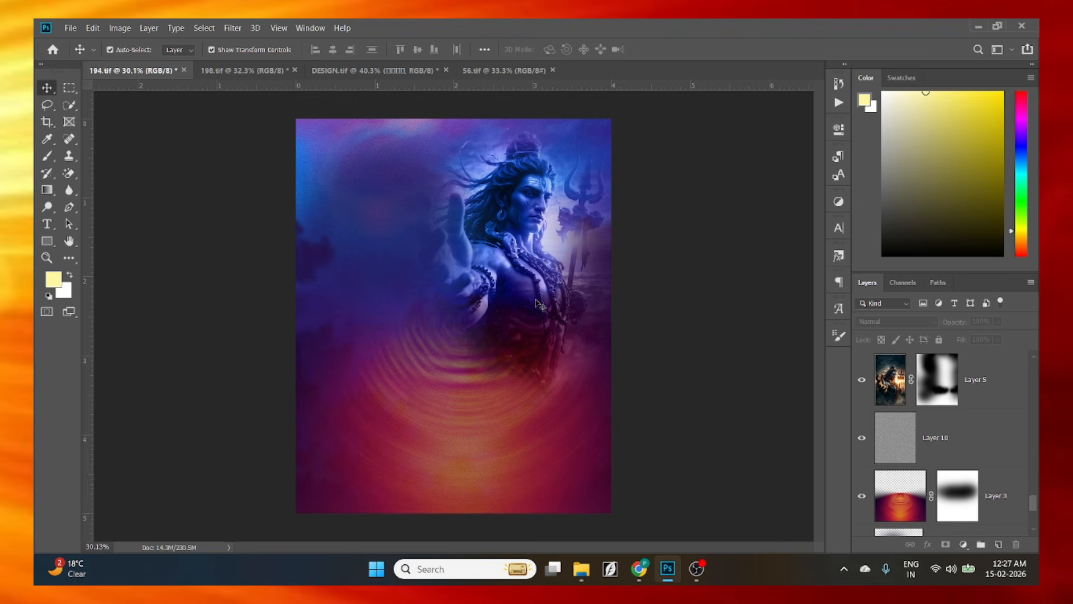
{"action": "left_click", "coordinate": [998, 434]}
{"action": "scroll", "coordinate": [998, 435], "scroll_direction": "up", "scroll_amount": 2}
{"action": "left_click", "coordinate": [985, 483]}
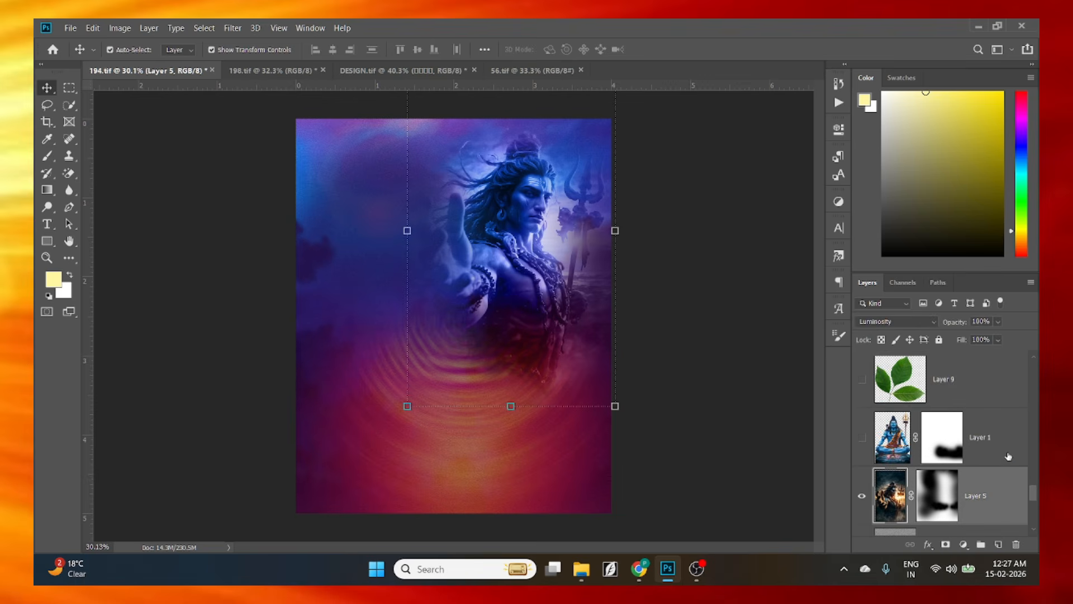
{"action": "scroll", "coordinate": [1008, 457], "scroll_direction": "down", "scroll_amount": 1}
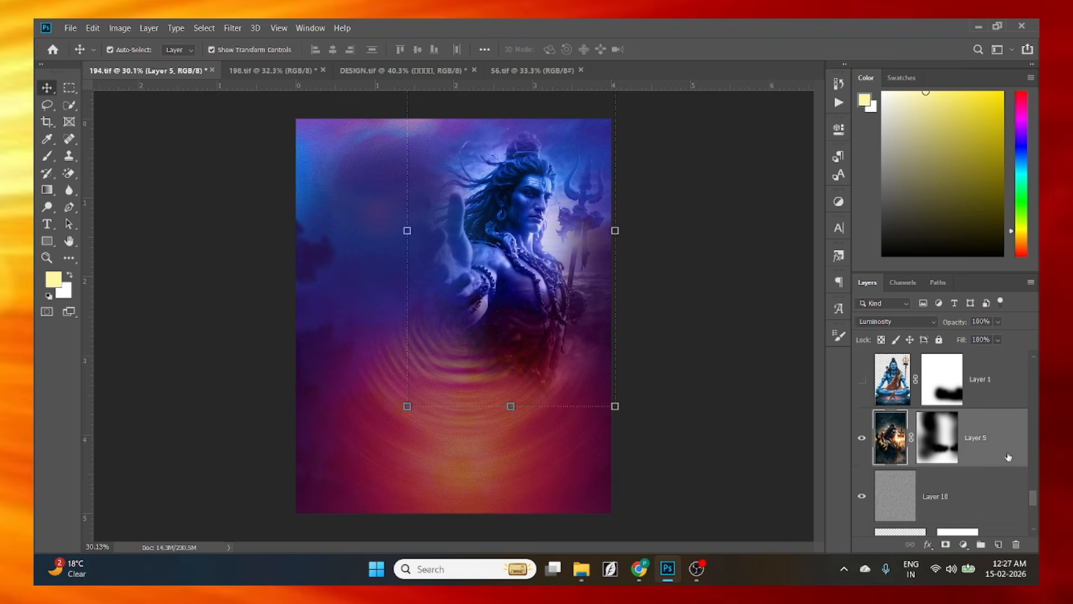
{"action": "scroll", "coordinate": [1008, 456], "scroll_direction": "down", "scroll_amount": 1}
{"action": "scroll", "coordinate": [1005, 455], "scroll_direction": "up", "scroll_amount": 2}
{"action": "left_click", "coordinate": [862, 437]}
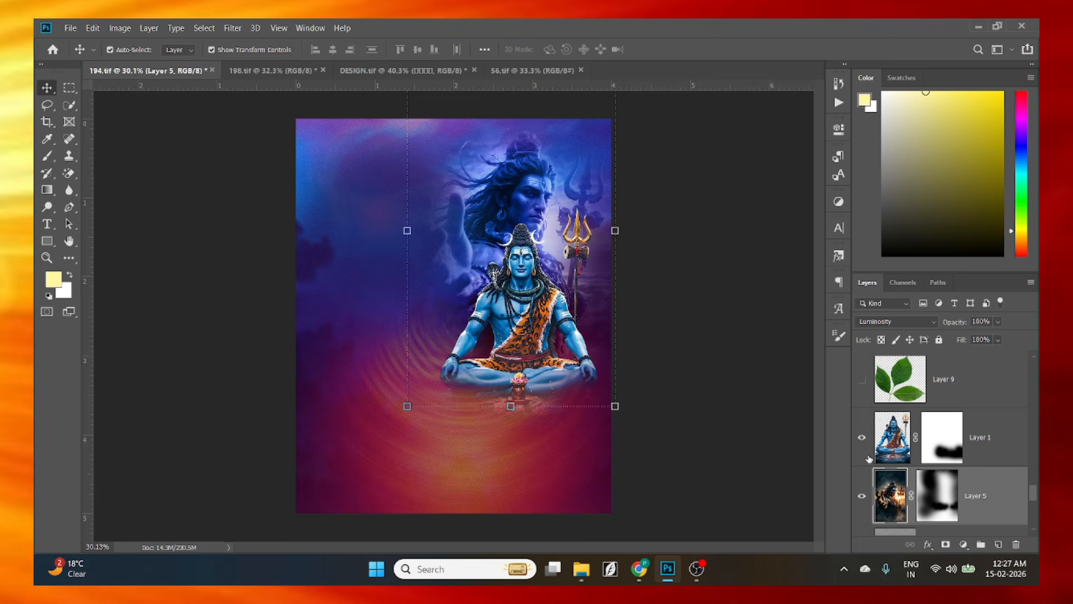
{"action": "left_click", "coordinate": [369, 334]}
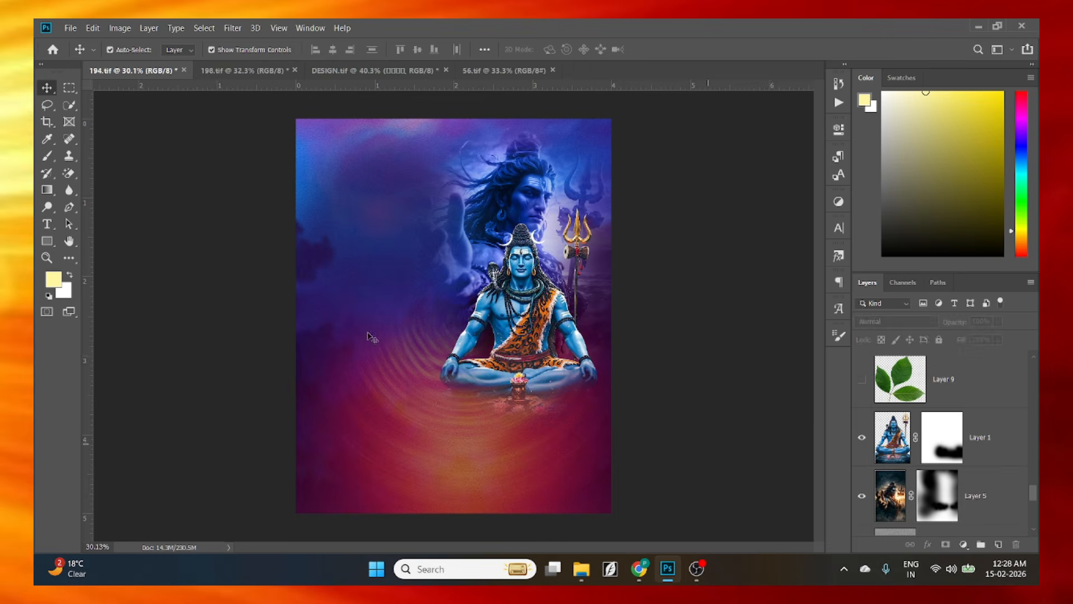
Select Layer 1, inspect the seated Shiva figure up close and make its layer mask active.
{"action": "left_click", "coordinate": [584, 421]}
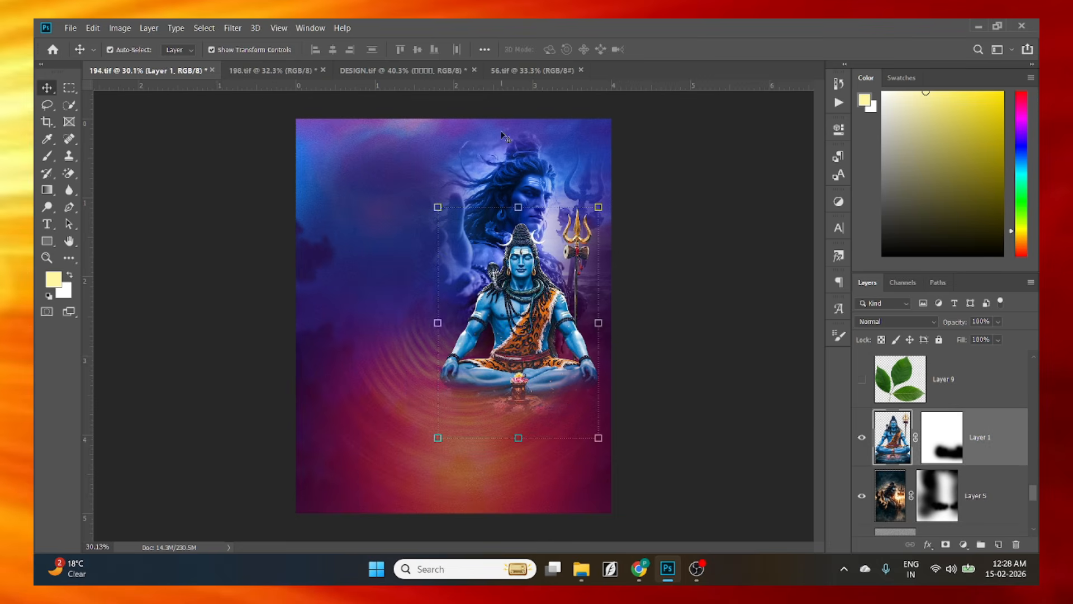
{"action": "scroll", "coordinate": [501, 325], "scroll_direction": "up", "scroll_amount": 5}
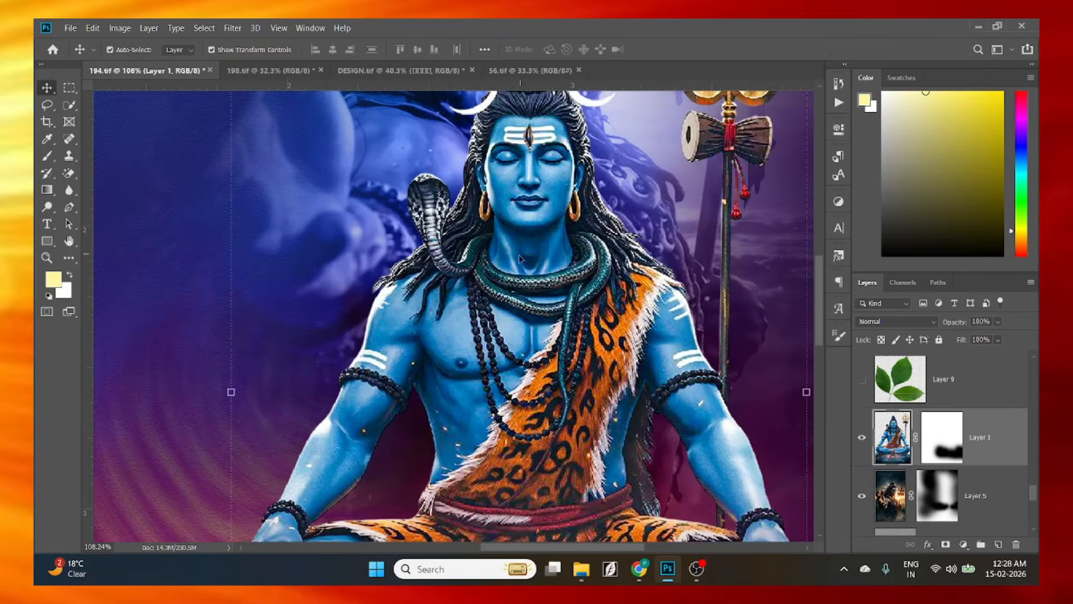
{"action": "scroll", "coordinate": [519, 260], "scroll_direction": "down", "scroll_amount": 4}
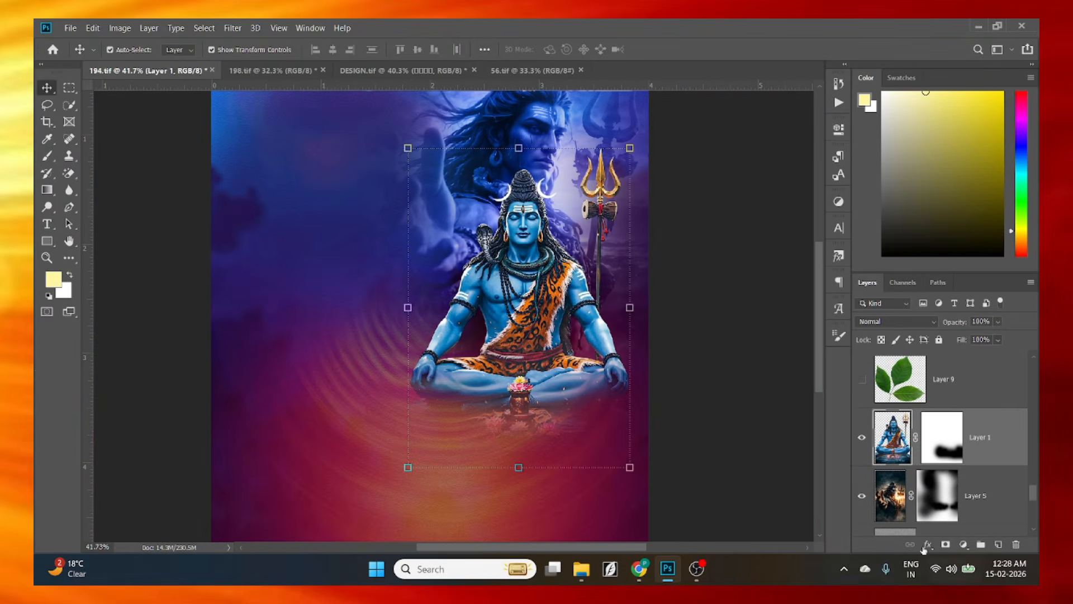
{"action": "left_click", "coordinate": [946, 452]}
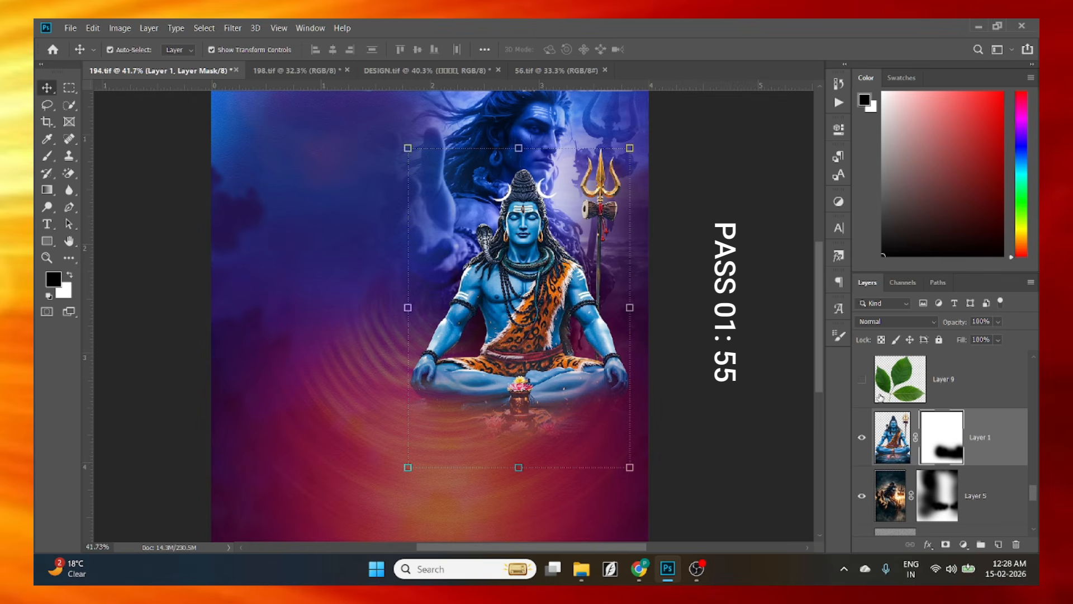
Show Layer 9, the green leaves beside the seated Shiva figure, with no layer selected.
{"action": "scroll", "coordinate": [881, 397], "scroll_direction": "up", "scroll_amount": 2}
{"action": "scroll", "coordinate": [339, 416], "scroll_direction": "down", "scroll_amount": 1}
{"action": "left_click", "coordinate": [606, 481]}
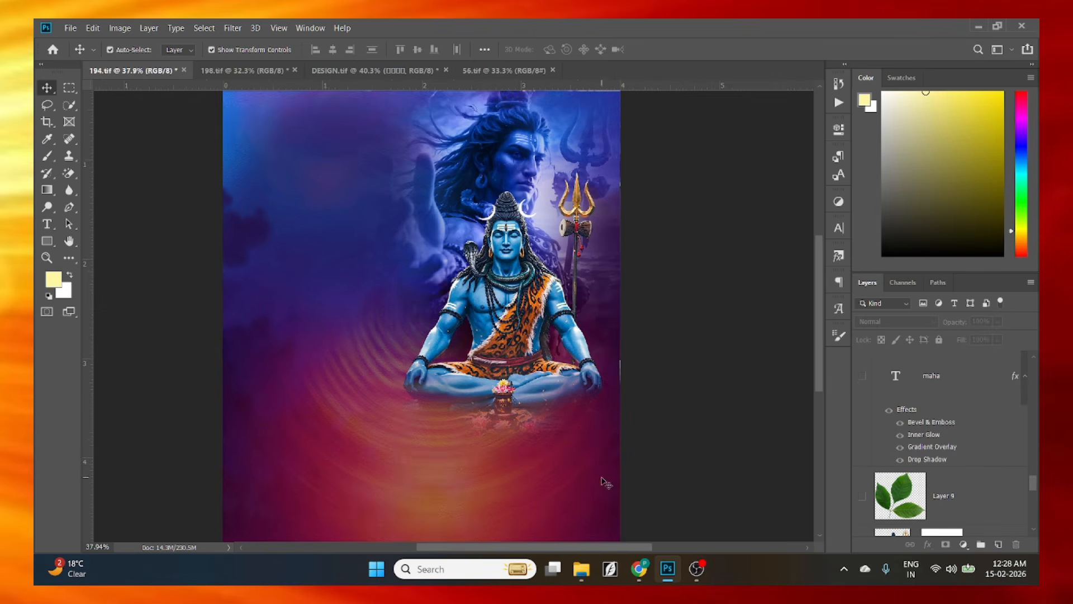
{"action": "scroll", "coordinate": [605, 482], "scroll_direction": "down", "scroll_amount": 2}
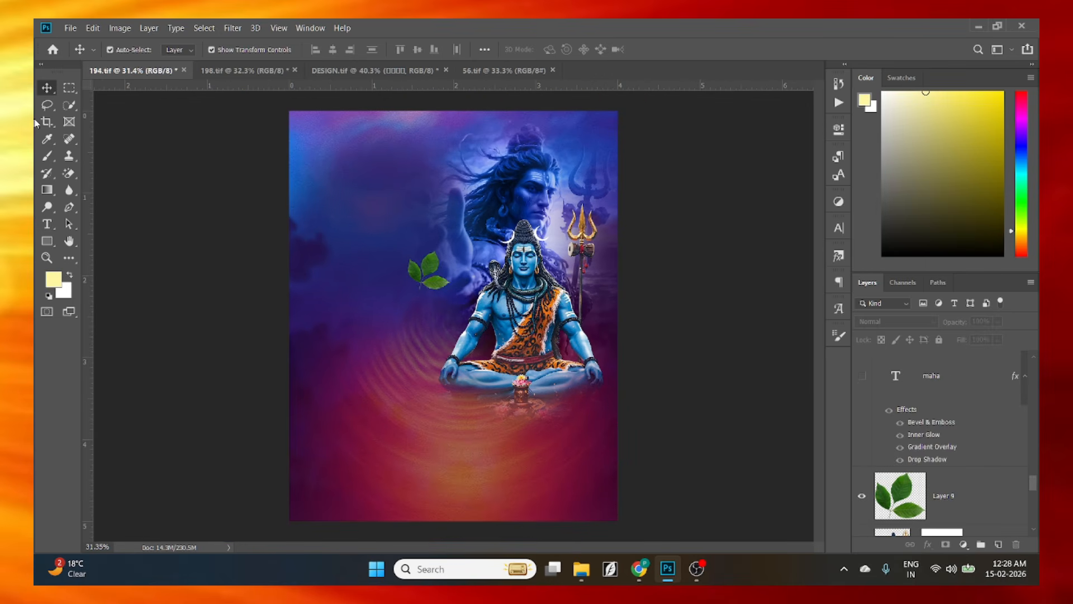
{"action": "scroll", "coordinate": [421, 297], "scroll_direction": "up", "scroll_amount": 6}
{"action": "scroll", "coordinate": [420, 297], "scroll_direction": "down", "scroll_amount": 4}
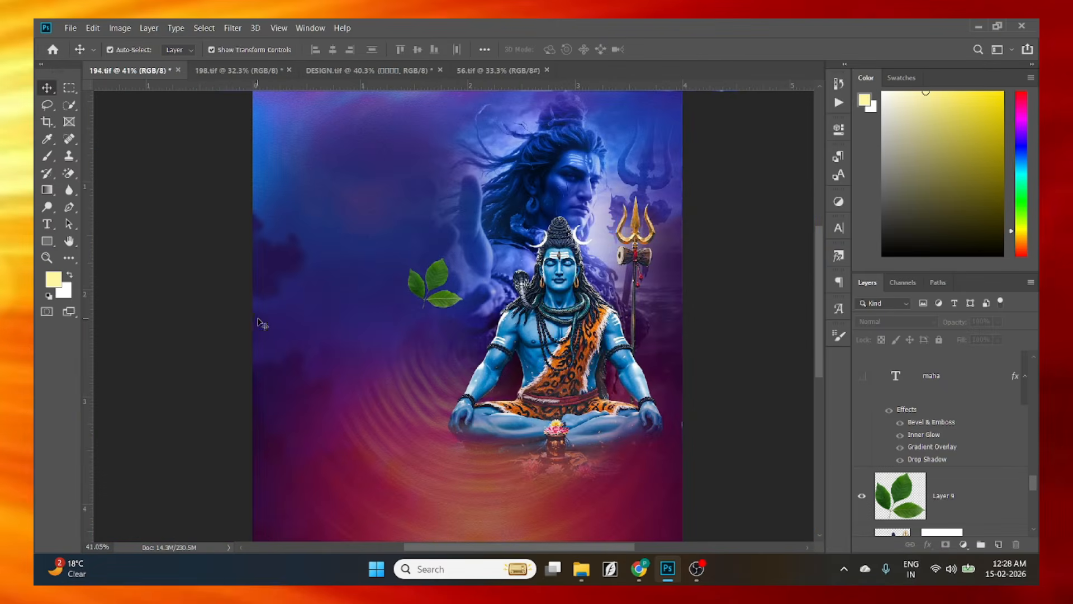
{"action": "scroll", "coordinate": [391, 279], "scroll_direction": "up", "scroll_amount": 3}
{"action": "scroll", "coordinate": [423, 295], "scroll_direction": "down", "scroll_amount": 1}
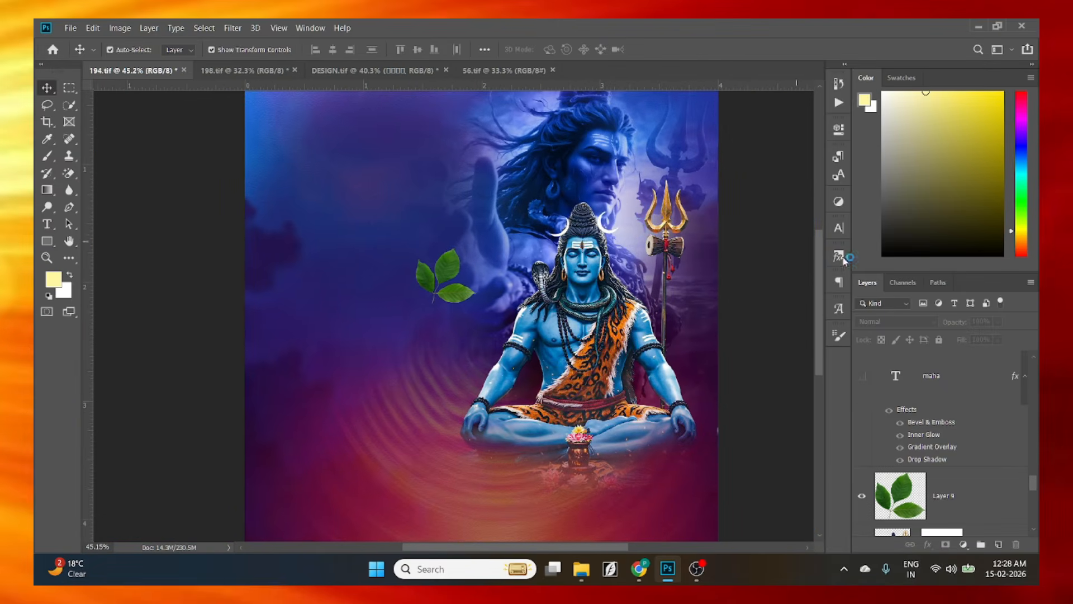
Show the maha text layer together with its layer effects.
{"action": "scroll", "coordinate": [874, 463], "scroll_direction": "up", "scroll_amount": 2}
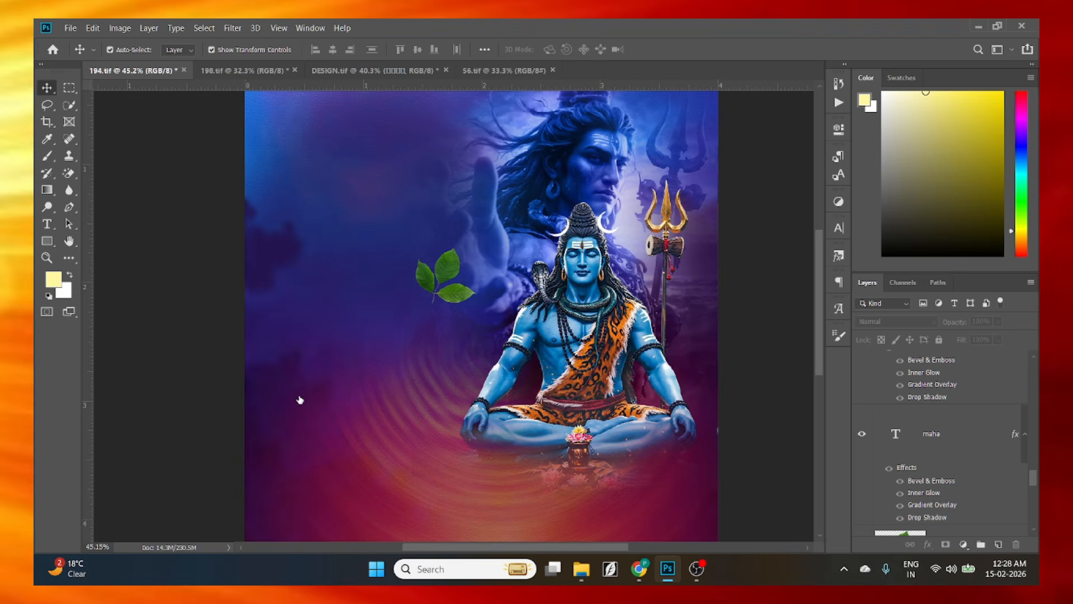
{"action": "left_click", "coordinate": [889, 466]}
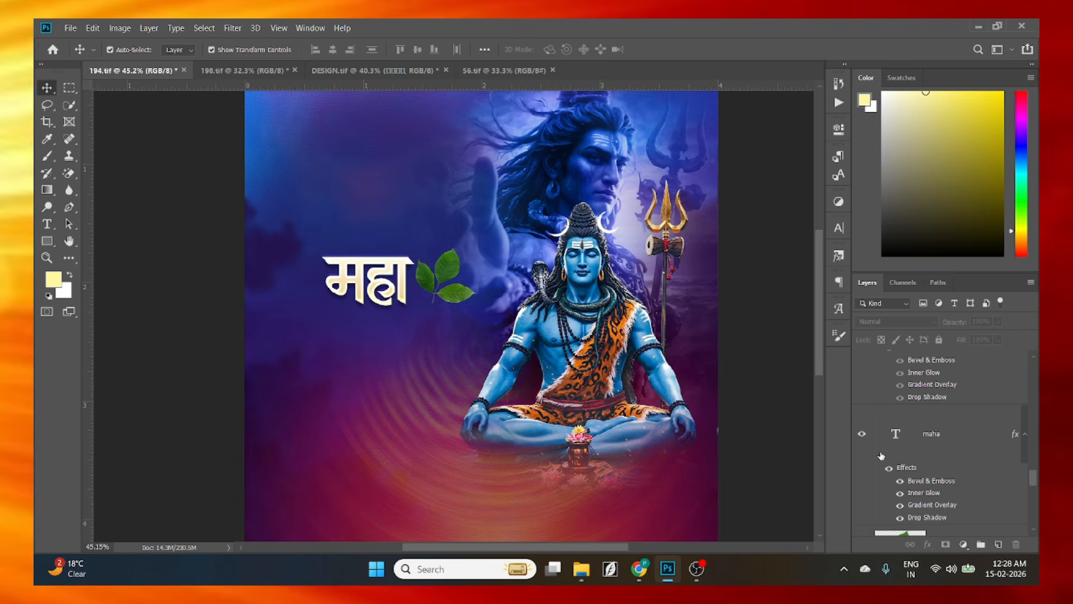
{"action": "scroll", "coordinate": [356, 321], "scroll_direction": "down", "scroll_amount": 2}
{"action": "scroll", "coordinate": [355, 322], "scroll_direction": "up", "scroll_amount": 1}
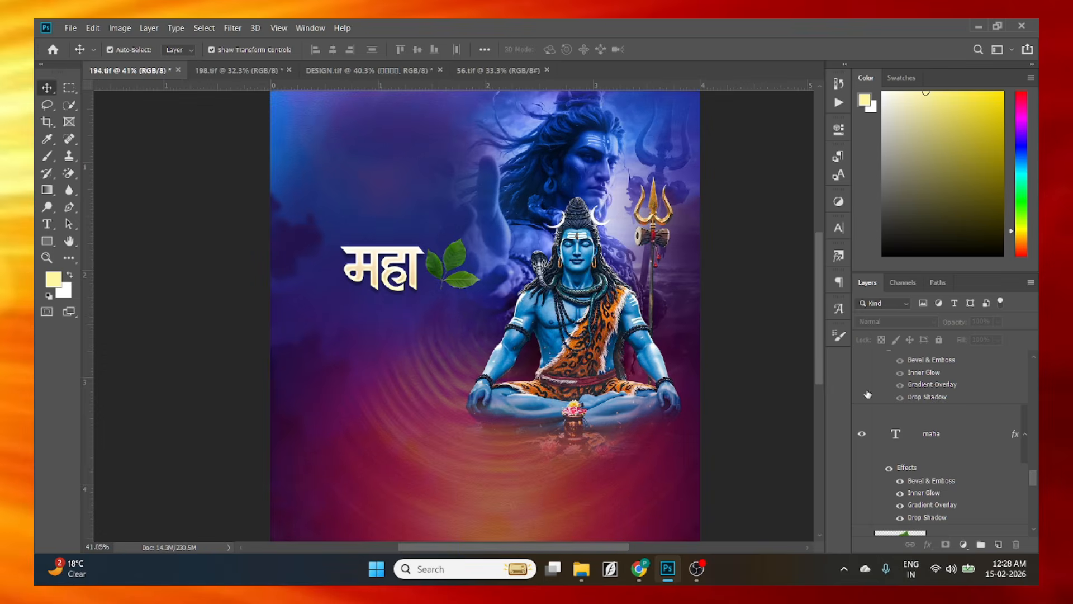
{"action": "scroll", "coordinate": [867, 395], "scroll_direction": "up", "scroll_amount": 2}
{"action": "left_click", "coordinate": [862, 429]}
{"action": "left_click", "coordinate": [862, 429]}
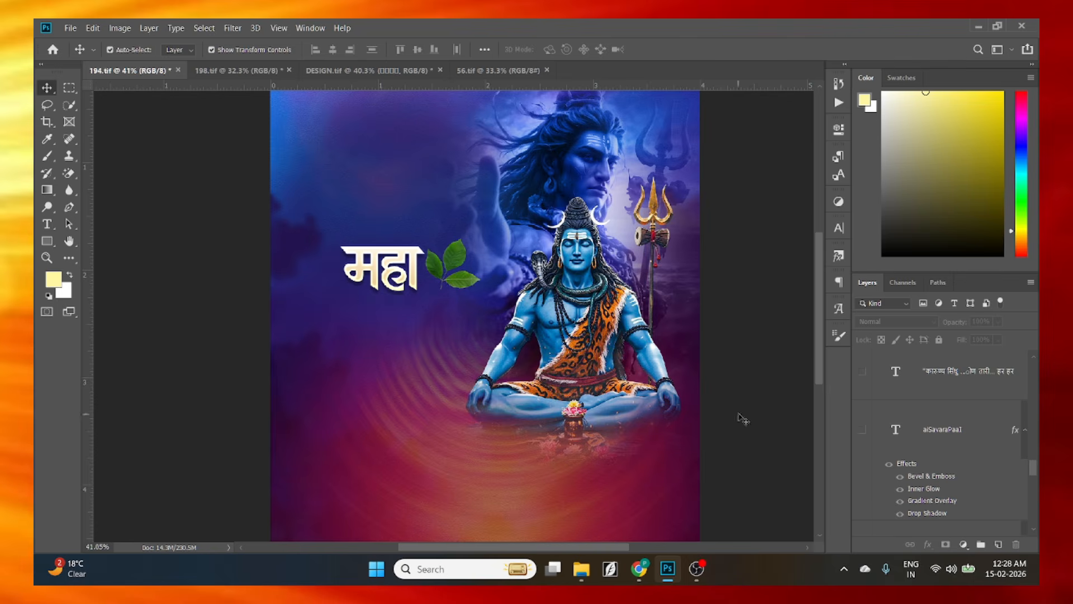
Review the Inner Glow, Gradient Overlay, Bevel & Emboss and Drop Shadow settings in the aiSavaraPaaI text layer's style.
{"action": "scroll", "coordinate": [366, 279], "scroll_direction": "up", "scroll_amount": 6}
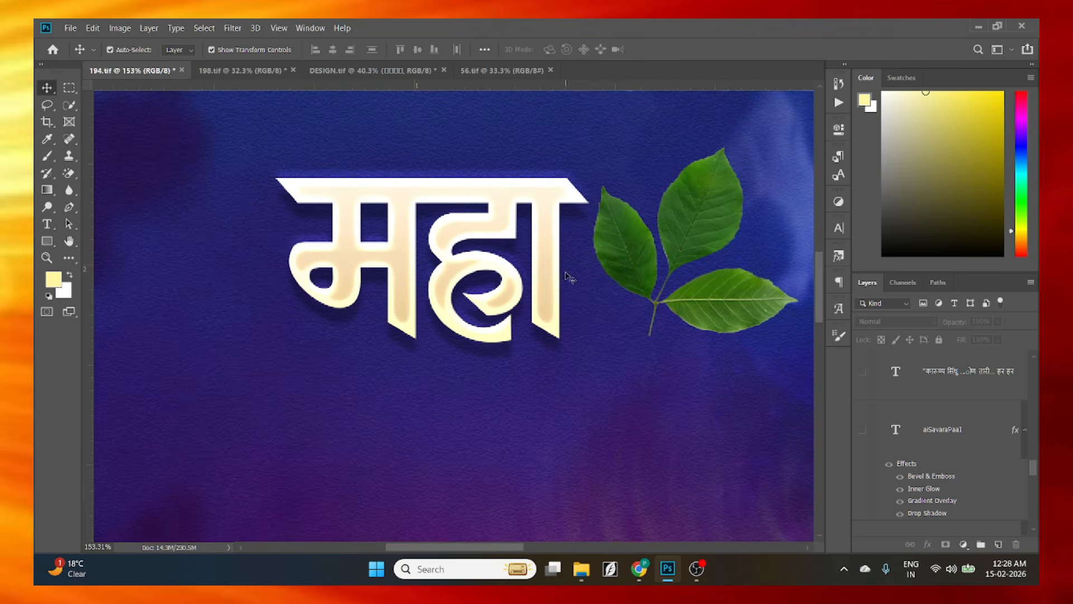
{"action": "double_click", "coordinate": [911, 466]}
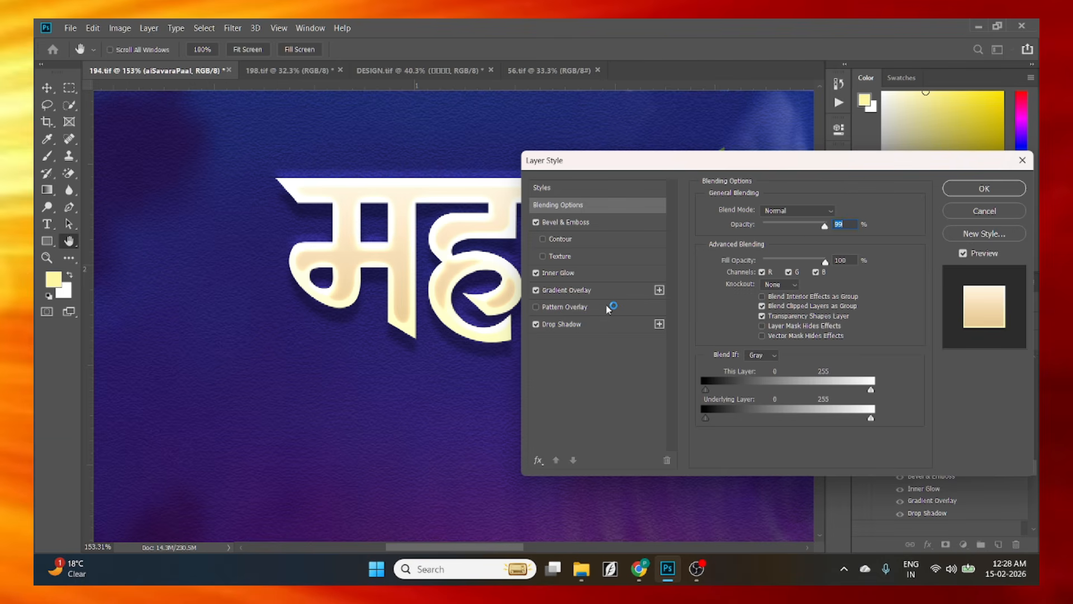
{"action": "left_click", "coordinate": [559, 273]}
{"action": "left_click", "coordinate": [592, 288]}
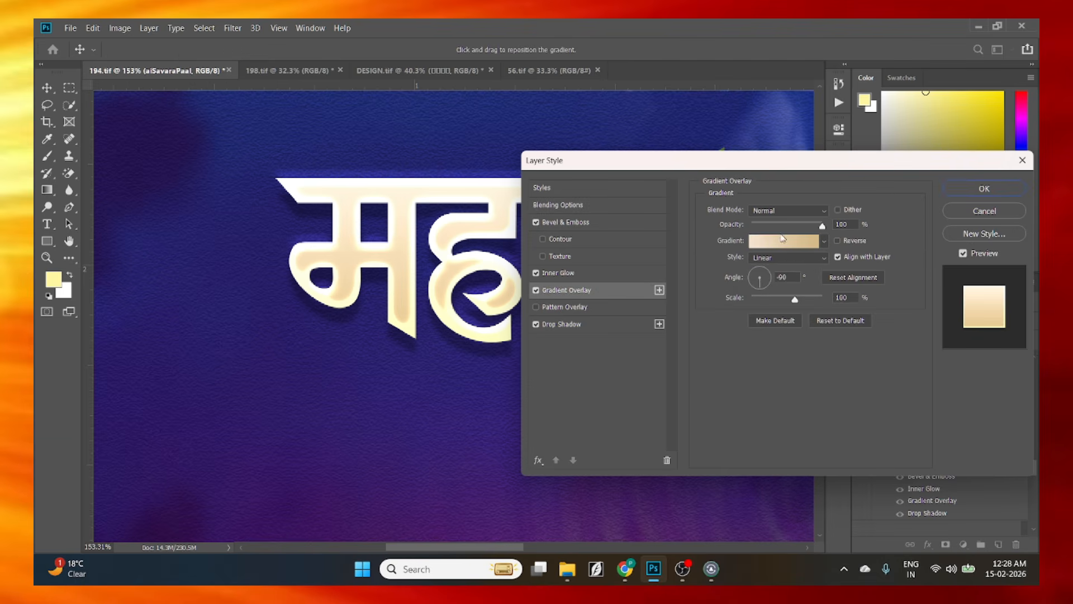
{"action": "left_click", "coordinate": [587, 274]}
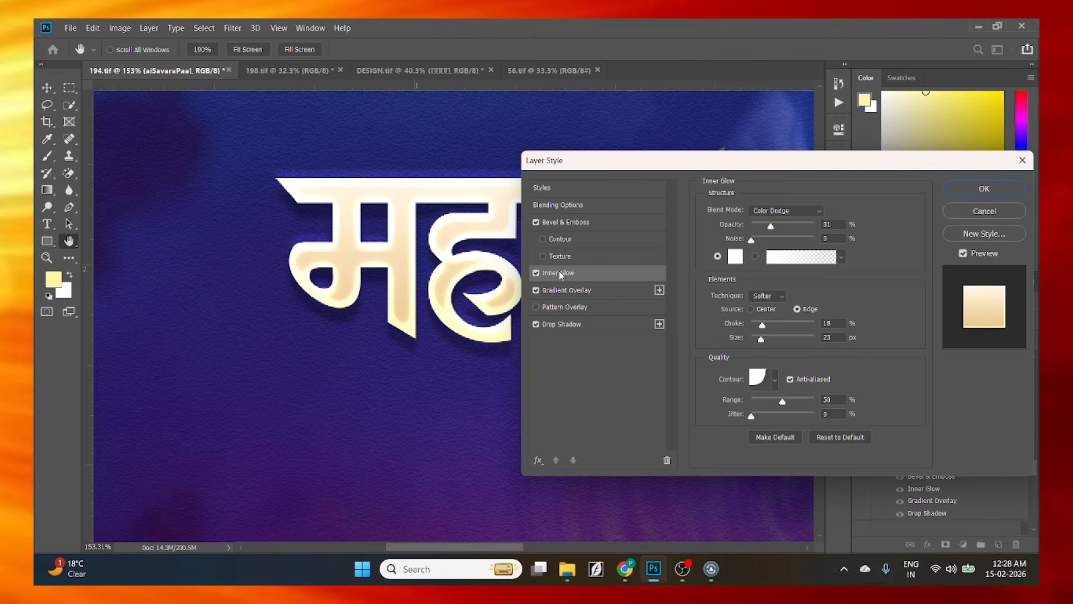
{"action": "left_click", "coordinate": [571, 222]}
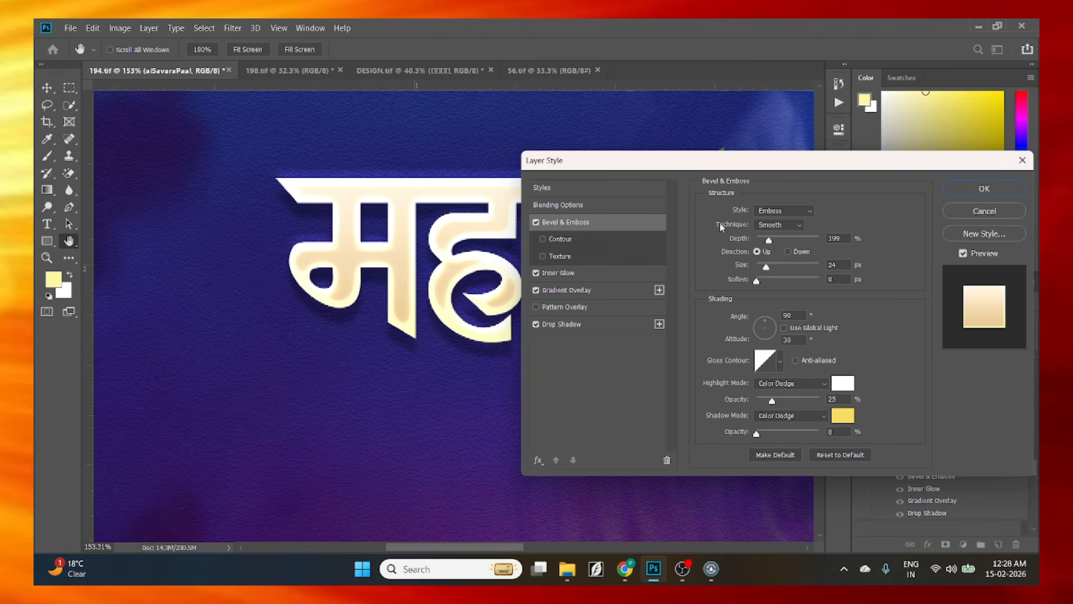
{"action": "left_click", "coordinate": [598, 327]}
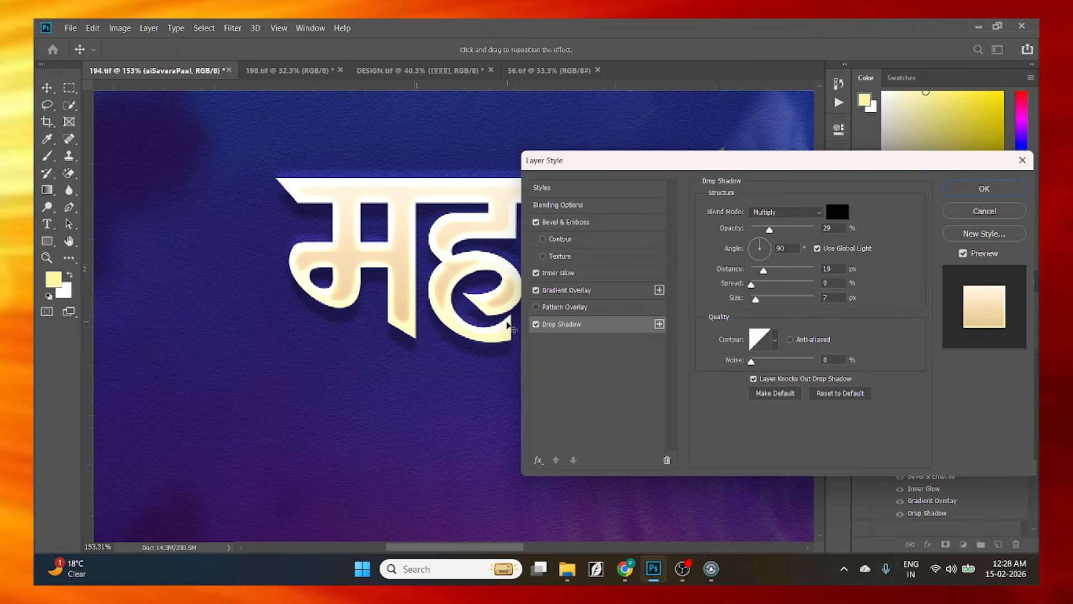
{"action": "left_click", "coordinate": [1009, 188]}
Show the शिवरात्री text layer with its effects below महा and clear the layer selection.
{"action": "scroll", "coordinate": [861, 417], "scroll_direction": "down", "scroll_amount": 3}
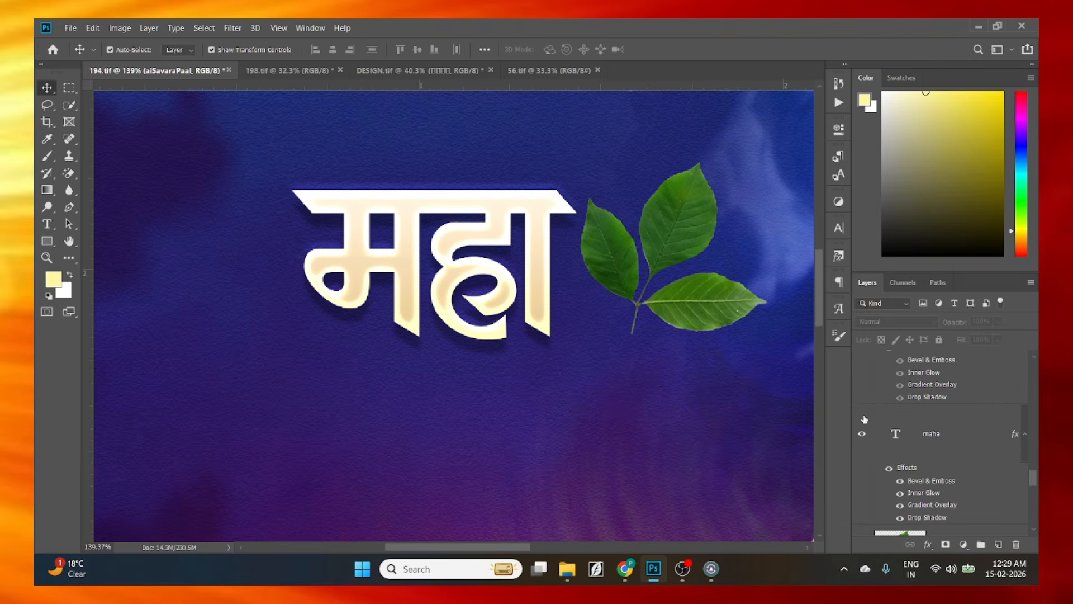
{"action": "scroll", "coordinate": [862, 413], "scroll_direction": "up", "scroll_amount": 3}
{"action": "left_click", "coordinate": [863, 430]}
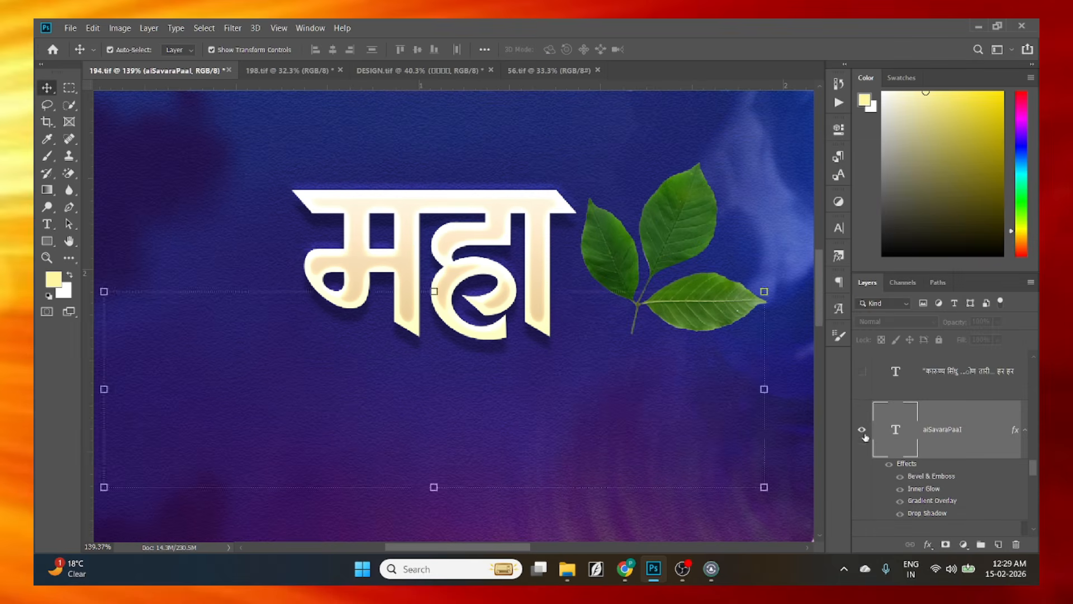
{"action": "scroll", "coordinate": [440, 434], "scroll_direction": "down", "scroll_amount": 4}
{"action": "left_click", "coordinate": [114, 425]}
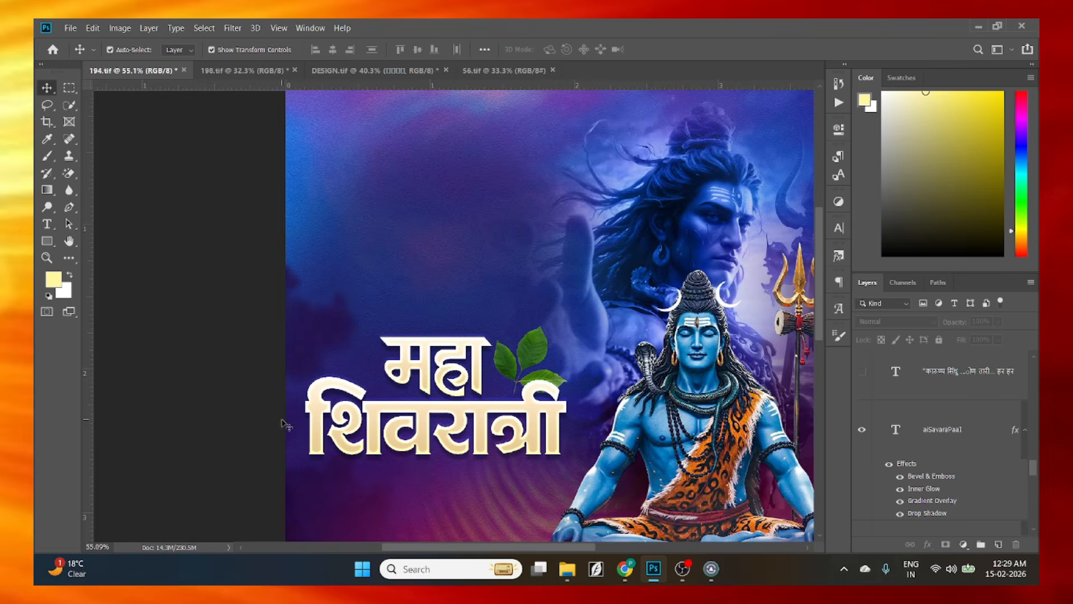
Examine the महा शिवरात्री title up close and its placement beside the figure across the whole poster.
{"action": "scroll", "coordinate": [349, 470], "scroll_direction": "down", "scroll_amount": 2}
{"action": "scroll", "coordinate": [350, 470], "scroll_direction": "up", "scroll_amount": 4}
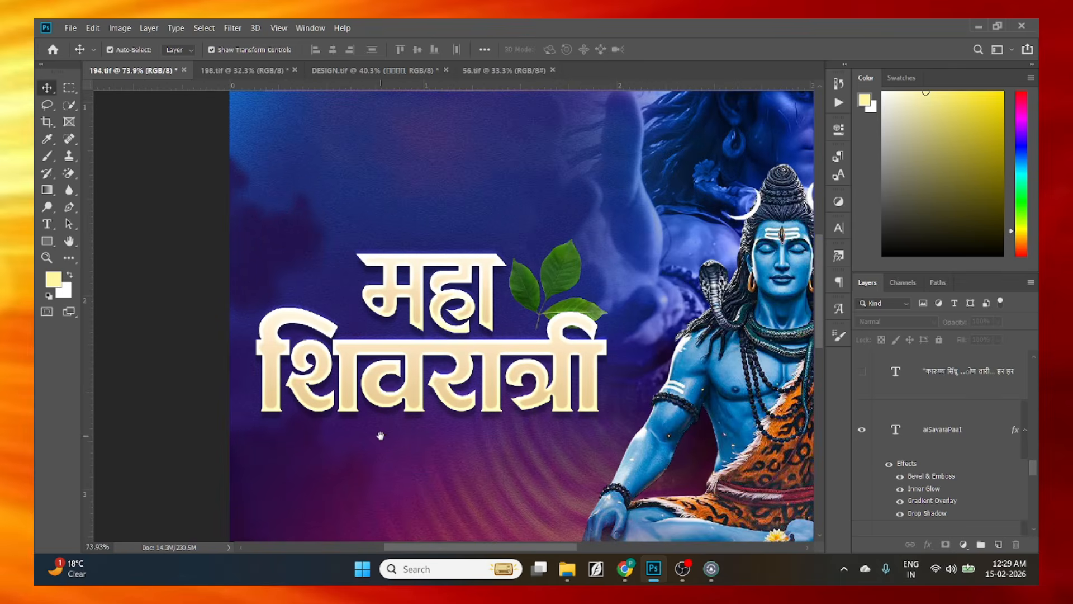
{"action": "scroll", "coordinate": [498, 371], "scroll_direction": "down", "scroll_amount": 5}
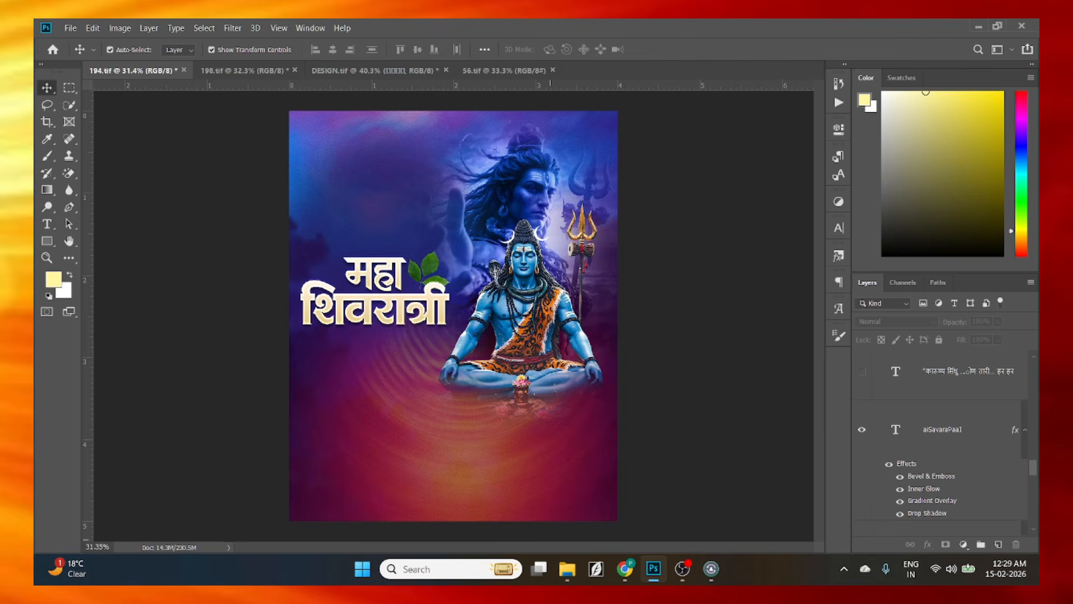
{"action": "scroll", "coordinate": [380, 336], "scroll_direction": "up", "scroll_amount": 3}
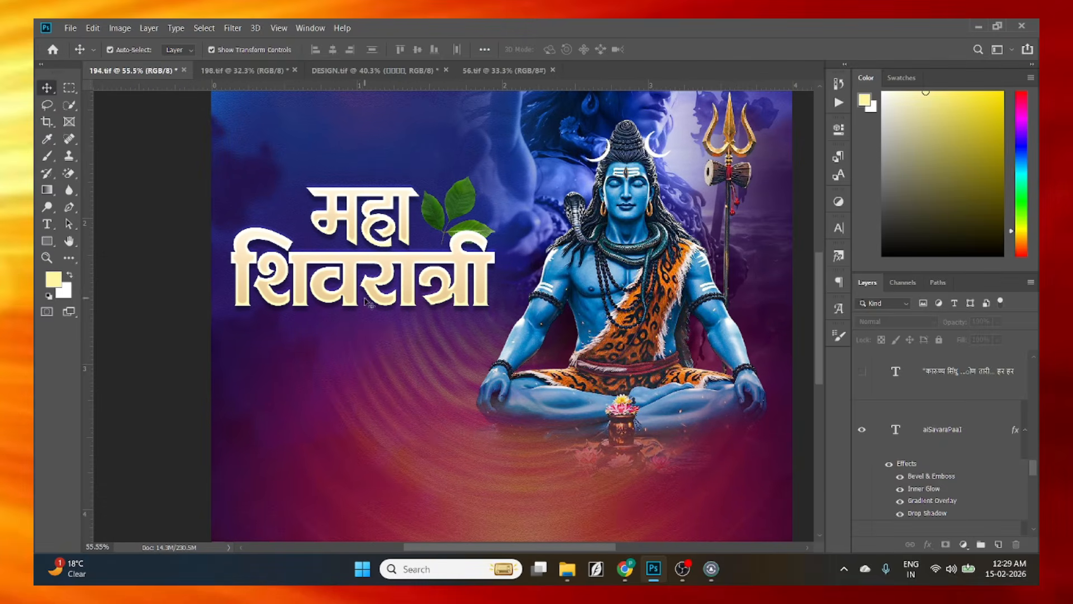
{"action": "scroll", "coordinate": [471, 258], "scroll_direction": "down", "scroll_amount": 1}
{"action": "scroll", "coordinate": [471, 259], "scroll_direction": "up", "scroll_amount": 1}
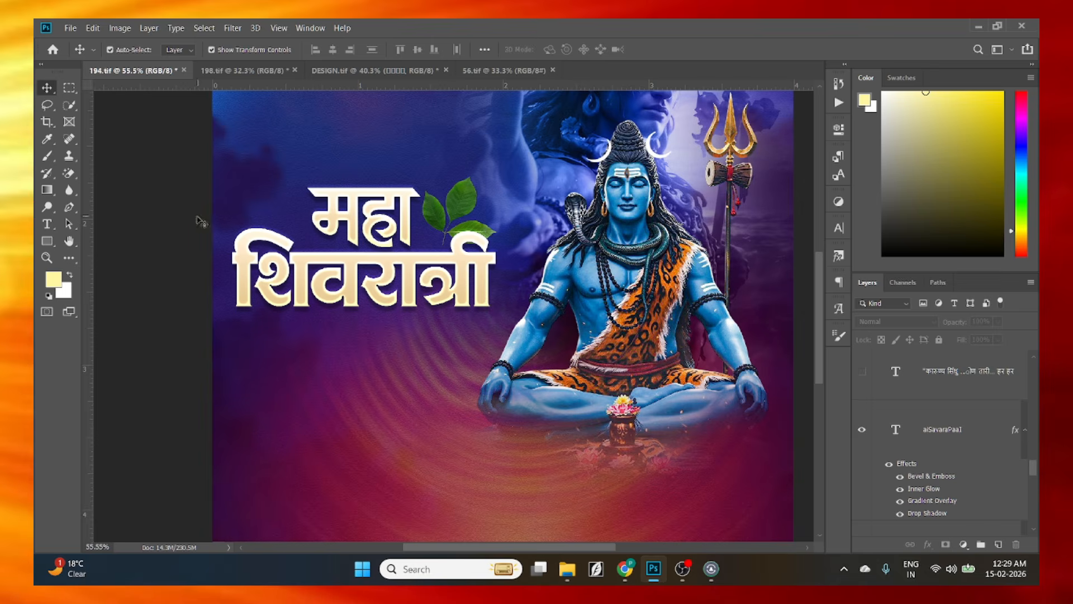
{"action": "scroll", "coordinate": [278, 278], "scroll_direction": "down", "scroll_amount": 4}
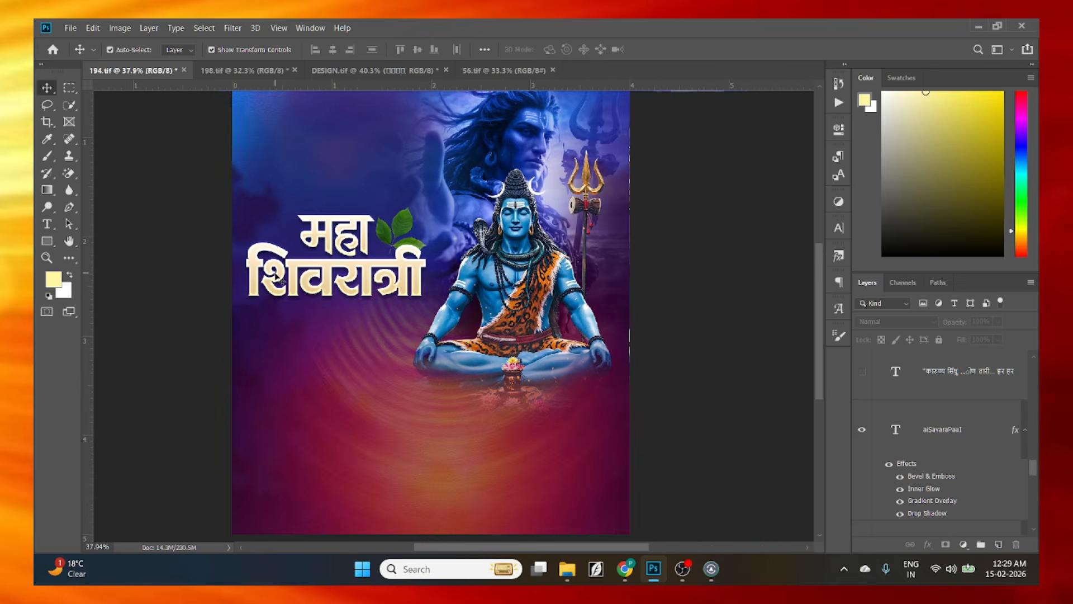
{"action": "scroll", "coordinate": [193, 259], "scroll_direction": "down", "scroll_amount": 2}
{"action": "scroll", "coordinate": [193, 260], "scroll_direction": "up", "scroll_amount": 2}
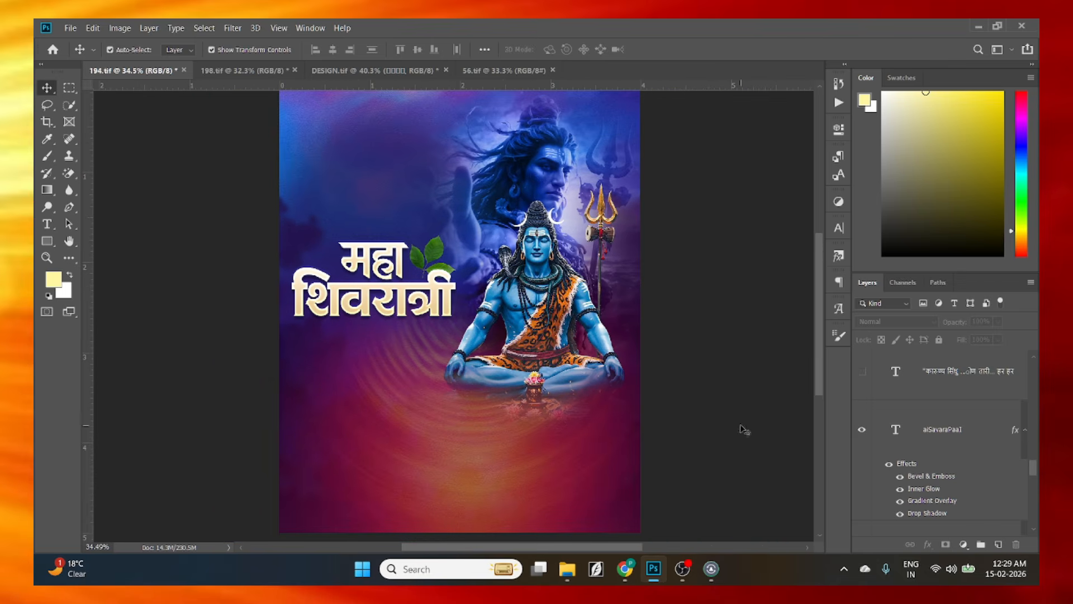
Show the verse text layer beginning कारुण्य सिंधु above the महा शिवरात्री title.
{"action": "scroll", "coordinate": [745, 430], "scroll_direction": "up", "scroll_amount": 1}
{"action": "scroll", "coordinate": [874, 466], "scroll_direction": "up", "scroll_amount": 1}
{"action": "left_click", "coordinate": [862, 429]}
{"action": "scroll", "coordinate": [290, 250], "scroll_direction": "down", "scroll_amount": 1}
{"action": "scroll", "coordinate": [347, 219], "scroll_direction": "up", "scroll_amount": 2}
Tighten the line spacing of the whole verse above the title and commit the text edit.
{"action": "left_click", "coordinate": [360, 152]}
{"action": "double_click", "coordinate": [372, 183]}
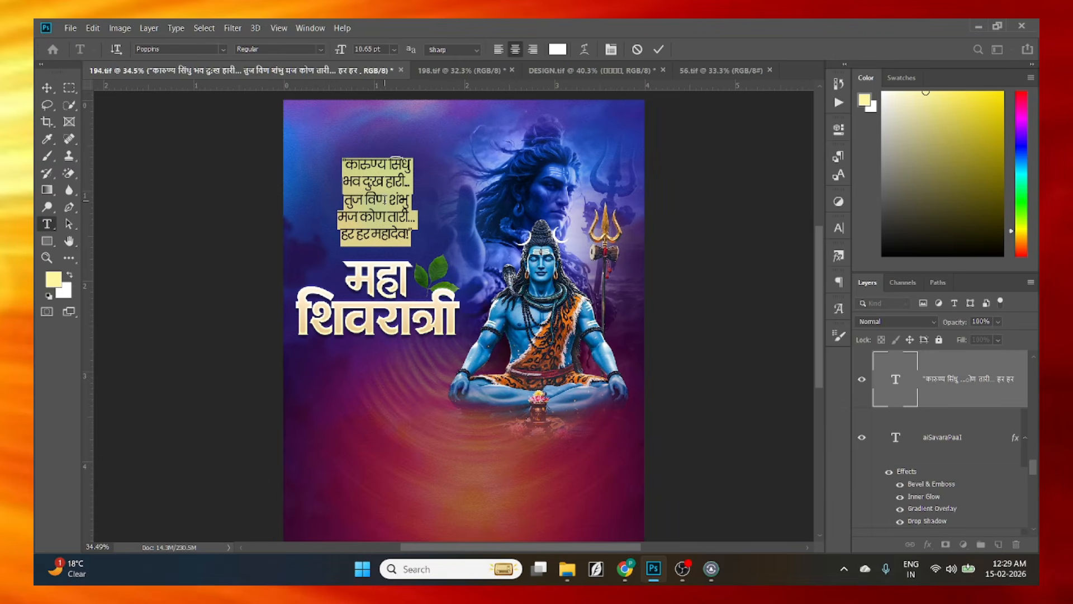
{"action": "key", "text": "alt+Up"}
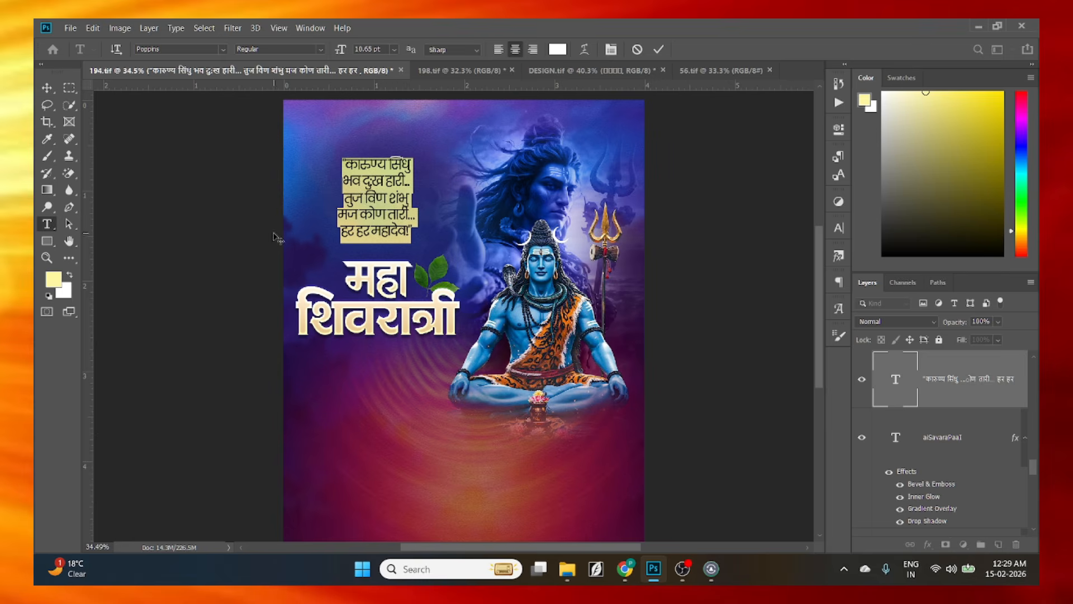
{"action": "key", "text": "ctrl+Return"}
{"action": "key", "text": "ctrl+minus"}
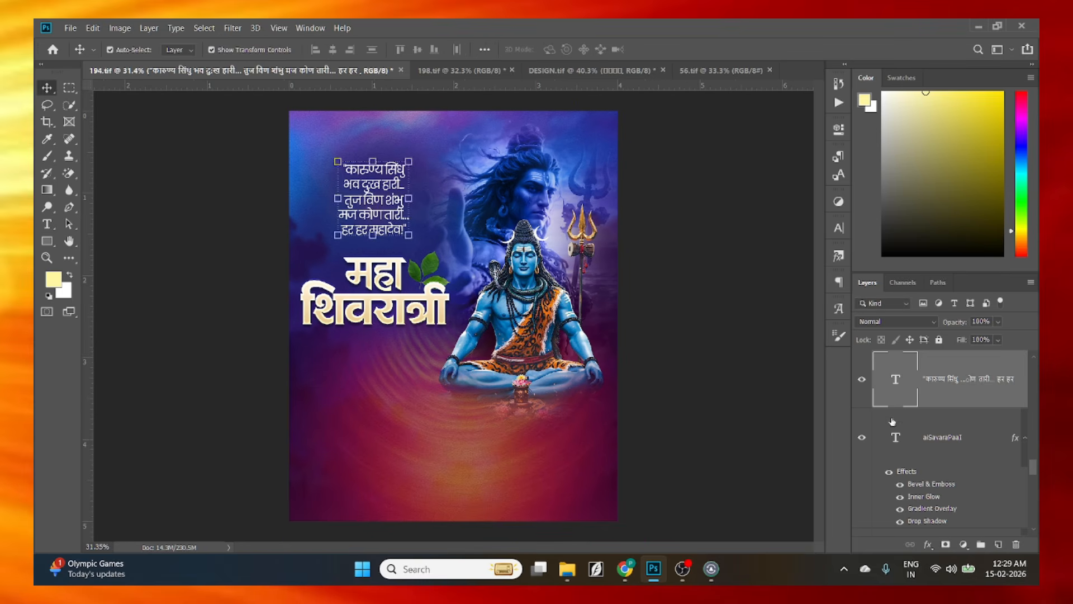
Clear the layer selection and examine the verse's tightened line spacing and its placement above the महा शिवरात्री title.
{"action": "scroll", "coordinate": [892, 421], "scroll_direction": "up", "scroll_amount": 2}
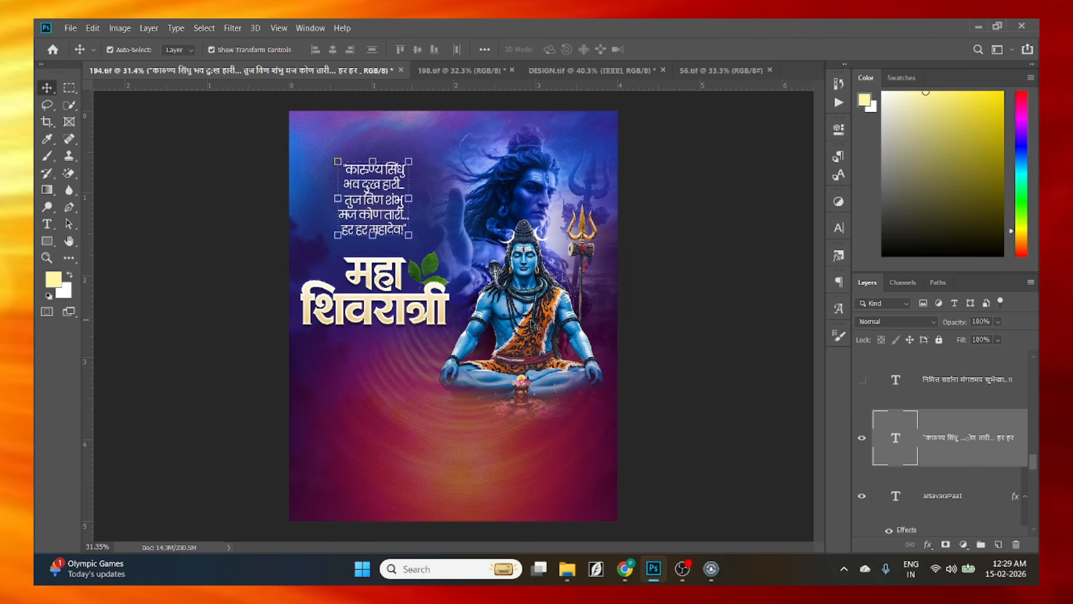
{"action": "scroll", "coordinate": [372, 336], "scroll_direction": "up", "scroll_amount": 1}
{"action": "scroll", "coordinate": [371, 335], "scroll_direction": "down", "scroll_amount": 1}
{"action": "left_click", "coordinate": [370, 385]}
{"action": "scroll", "coordinate": [397, 413], "scroll_direction": "up", "scroll_amount": 2}
{"action": "scroll", "coordinate": [386, 141], "scroll_direction": "up", "scroll_amount": 1}
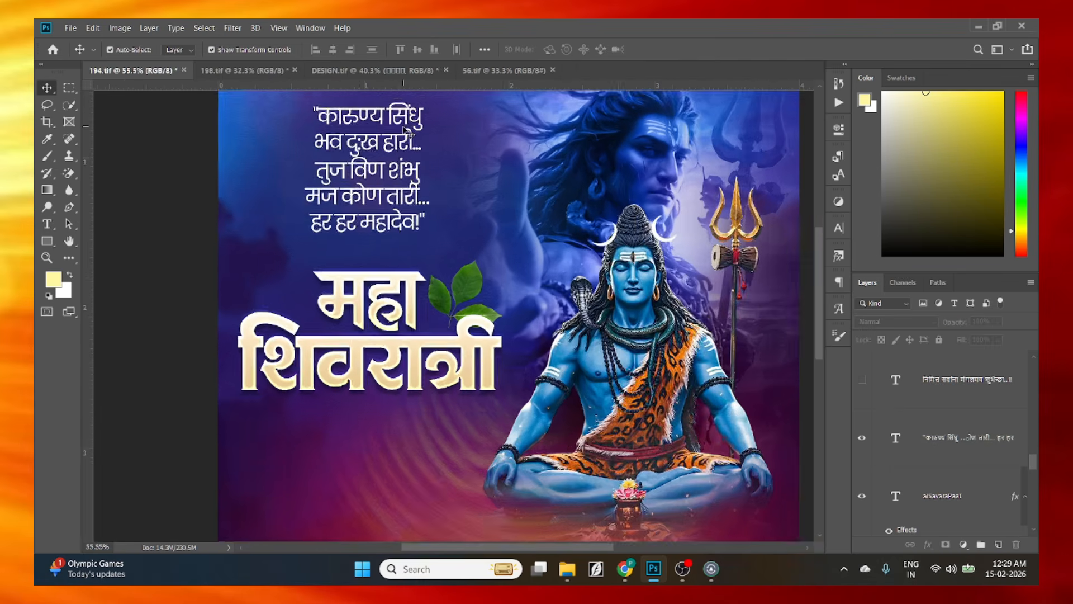
{"action": "scroll", "coordinate": [407, 134], "scroll_direction": "down", "scroll_amount": 1}
{"action": "scroll", "coordinate": [403, 156], "scroll_direction": "down", "scroll_amount": 2}
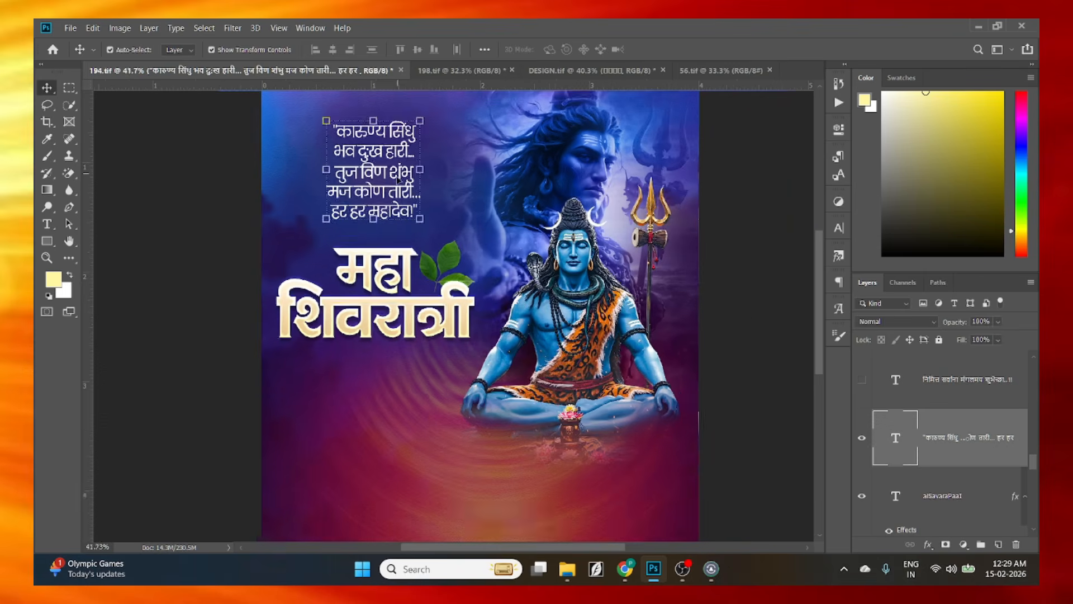
Open the महा and शिवरात्री title texts for editing one after the other to check their font and size.
{"action": "left_click", "coordinate": [377, 262]}
{"action": "double_click", "coordinate": [362, 251]}
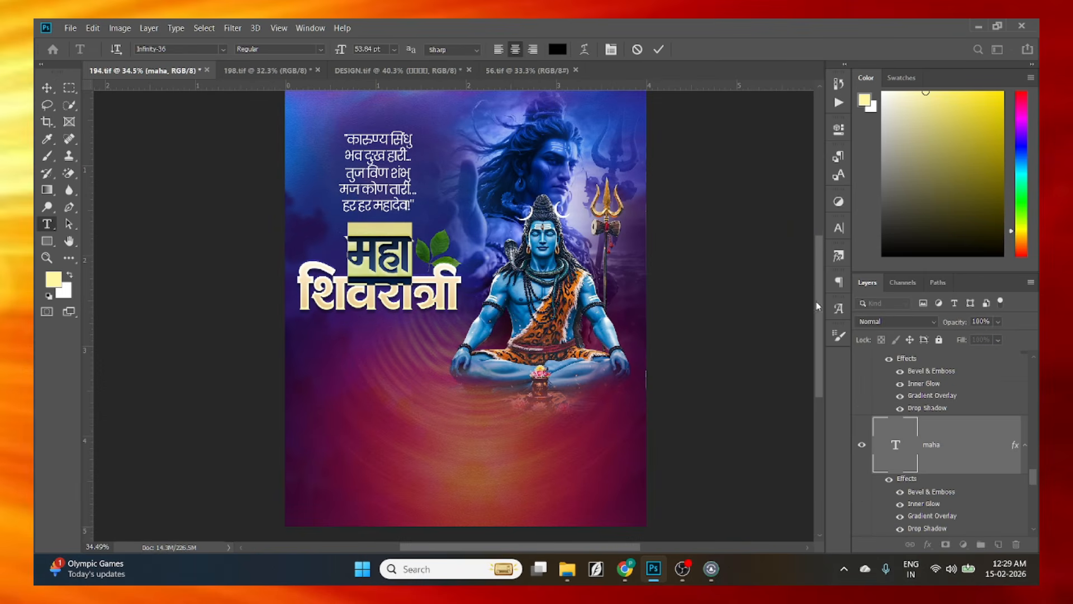
{"action": "left_click", "coordinate": [714, 319]}
{"action": "double_click", "coordinate": [380, 300]}
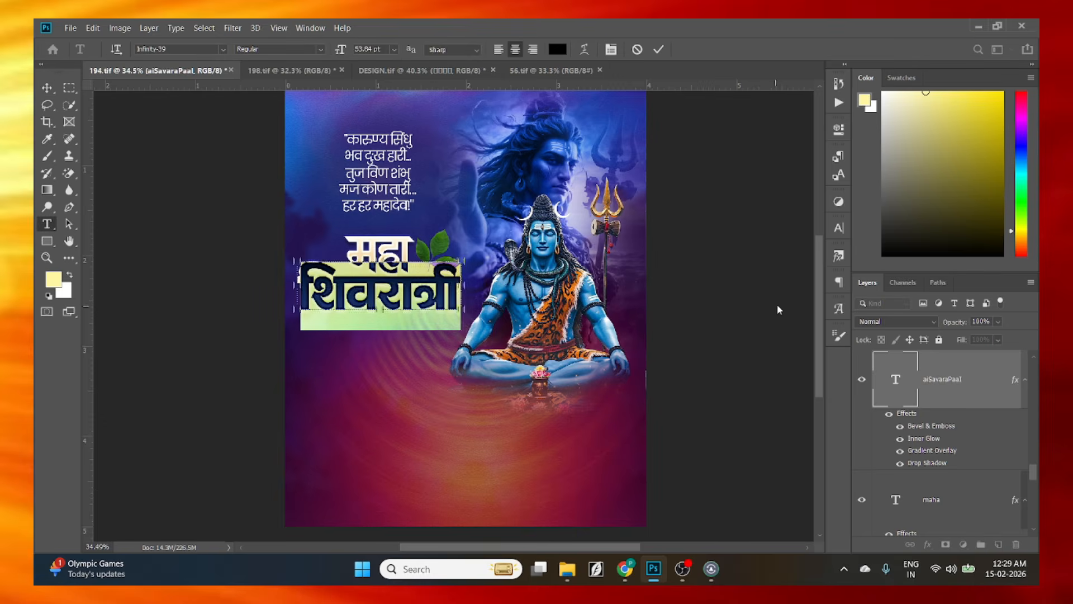
{"action": "left_click", "coordinate": [714, 301]}
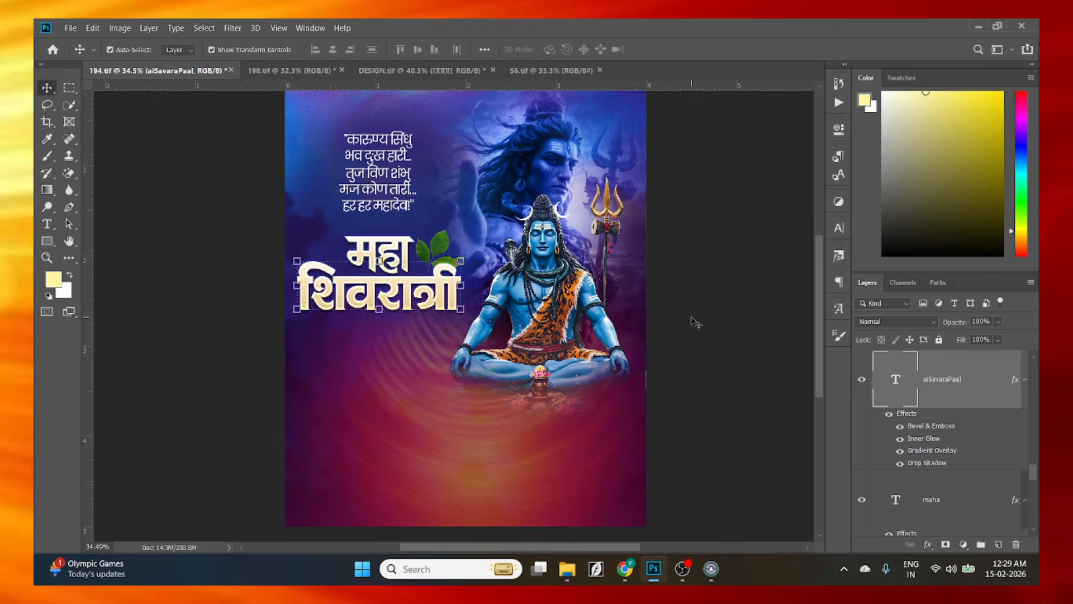
Clear the layer selection and examine the whole poster with the verse, title and both Shiva figures.
{"action": "scroll", "coordinate": [464, 308], "scroll_direction": "down", "scroll_amount": 1}
{"action": "left_click", "coordinate": [554, 232]}
{"action": "scroll", "coordinate": [694, 307], "scroll_direction": "down", "scroll_amount": 1}
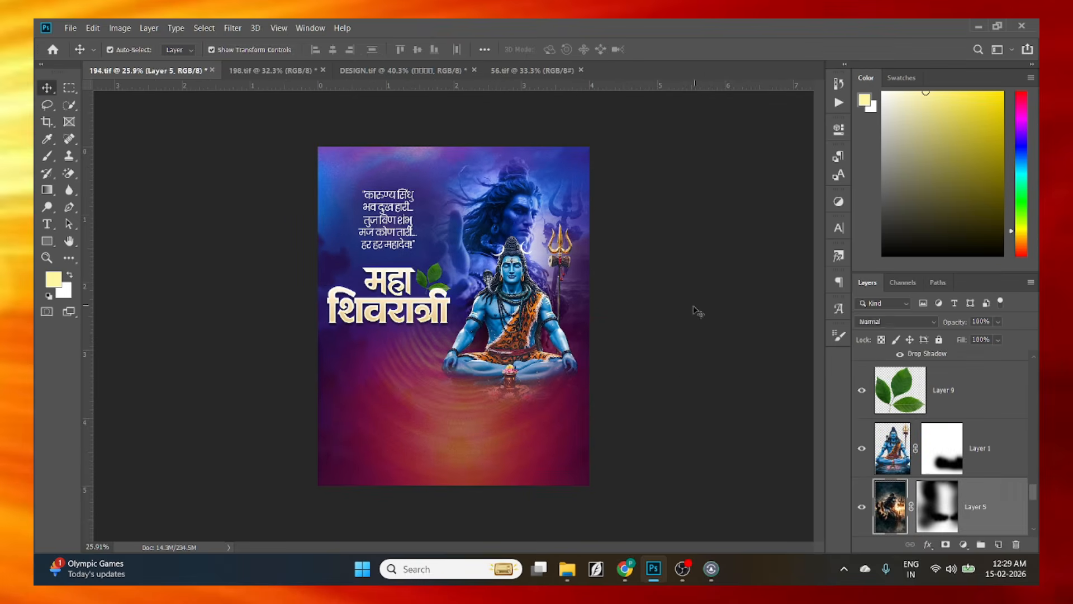
{"action": "left_click", "coordinate": [695, 306]}
{"action": "scroll", "coordinate": [611, 388], "scroll_direction": "up", "scroll_amount": 2}
{"action": "scroll", "coordinate": [654, 364], "scroll_direction": "down", "scroll_amount": 1}
{"action": "scroll", "coordinate": [642, 462], "scroll_direction": "down", "scroll_amount": 1}
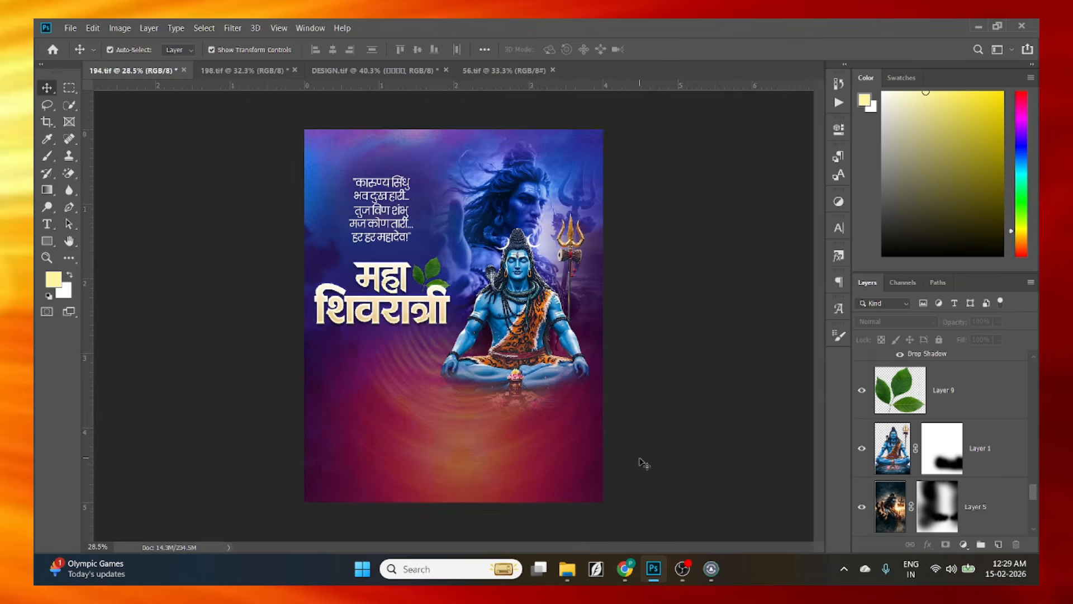
{"action": "scroll", "coordinate": [643, 462], "scroll_direction": "up", "scroll_amount": 1}
{"action": "scroll", "coordinate": [427, 388], "scroll_direction": "down", "scroll_amount": 1}
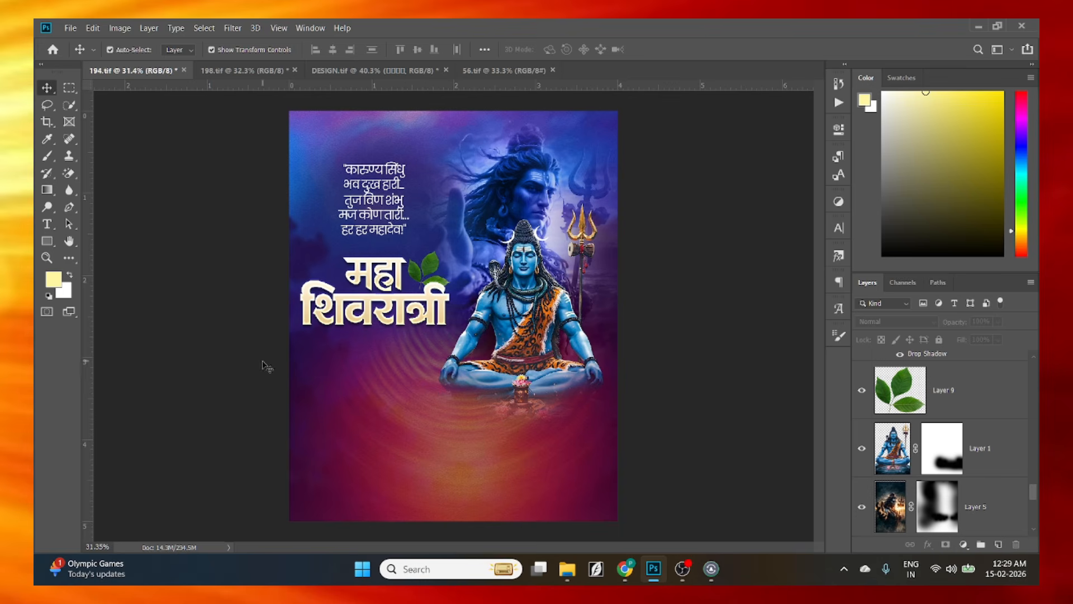
Show the greeting text layer निमित्त सर्वांना मंगलमय शुभेच्छा..!! below the शिवरात्री title.
{"action": "scroll", "coordinate": [884, 486], "scroll_direction": "up", "scroll_amount": 5}
{"action": "scroll", "coordinate": [884, 486], "scroll_direction": "up", "scroll_amount": 5}
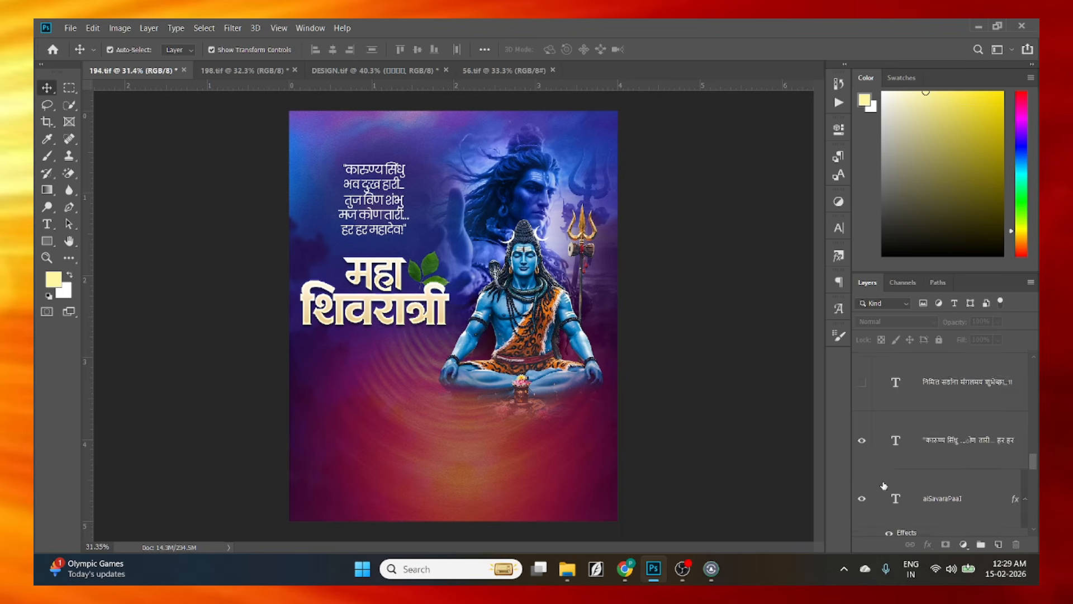
{"action": "scroll", "coordinate": [867, 494], "scroll_direction": "down", "scroll_amount": 3}
{"action": "left_click", "coordinate": [862, 441]}
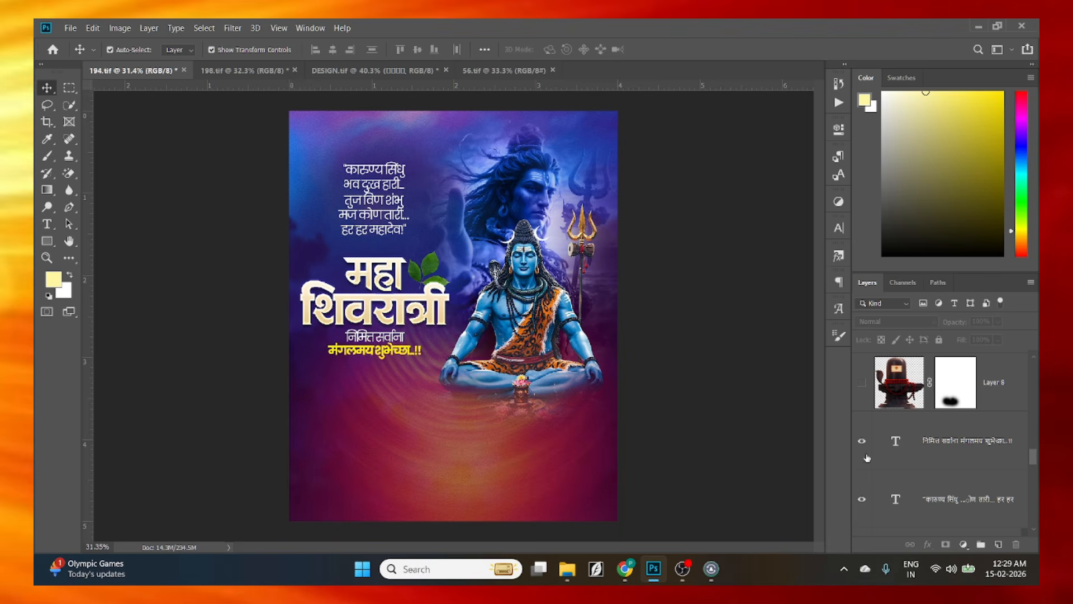
Check the font, weight and colour of the greeting's white and yellow lines, commit the text and clear the selection.
{"action": "scroll", "coordinate": [334, 386], "scroll_direction": "up", "scroll_amount": 2}
{"action": "scroll", "coordinate": [334, 386], "scroll_direction": "up", "scroll_amount": 2}
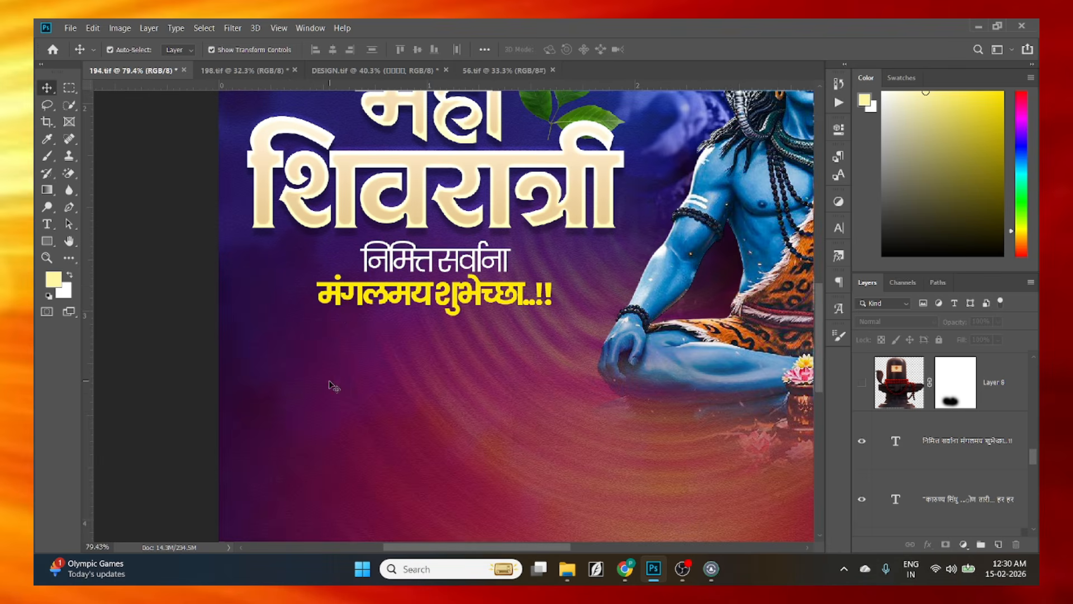
{"action": "double_click", "coordinate": [380, 274]}
{"action": "left_click_drag", "start_coordinate": [362, 261], "coordinate": [507, 260]}
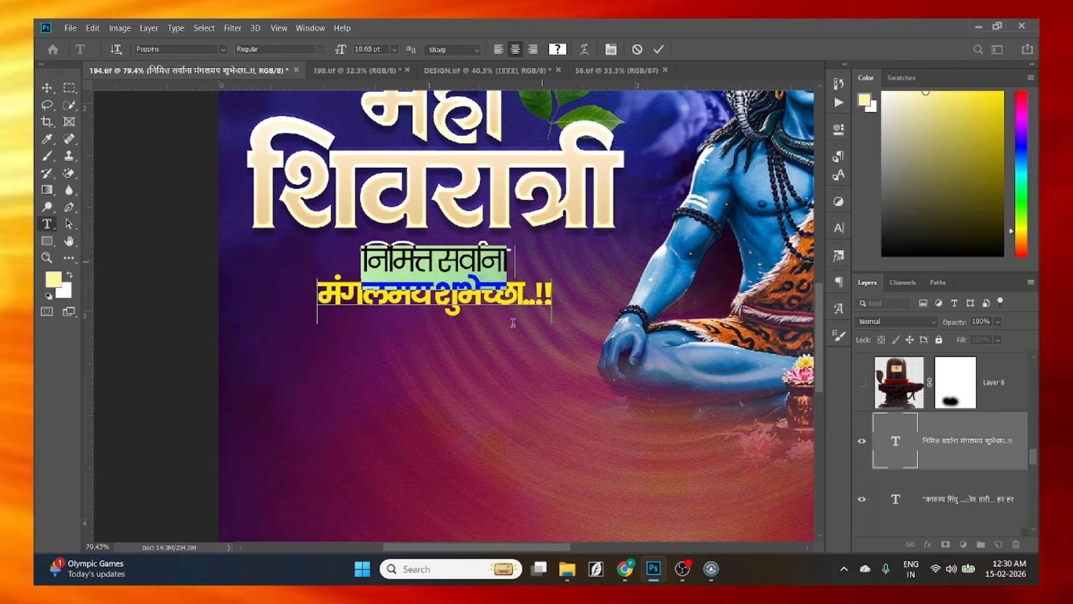
{"action": "left_click", "coordinate": [399, 315]}
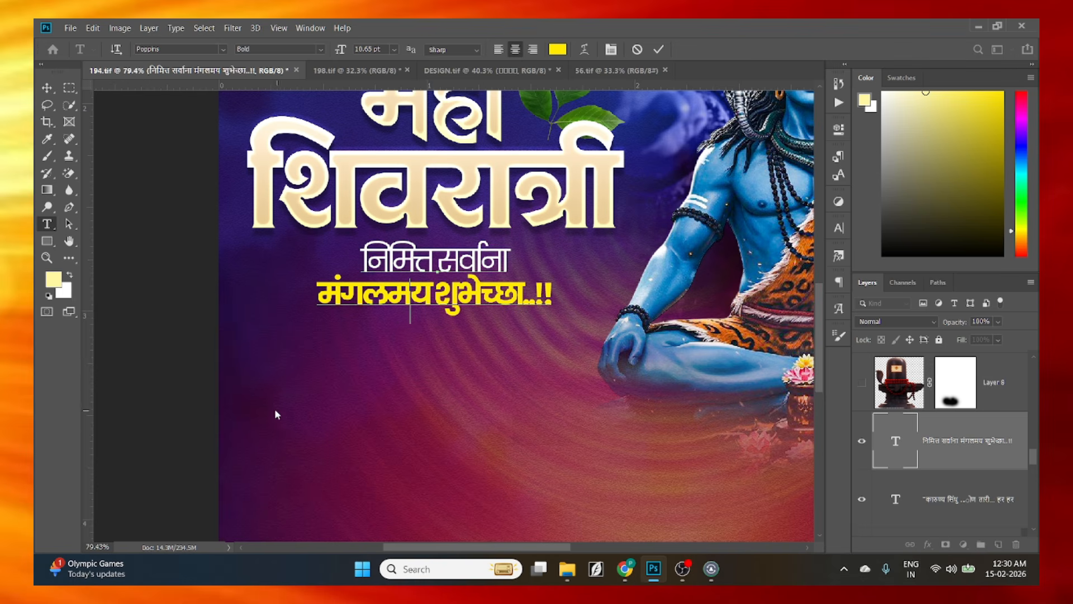
{"action": "key", "text": "ctrl+Return"}
{"action": "key", "text": "v"}
{"action": "scroll", "coordinate": [343, 390], "scroll_direction": "down", "scroll_amount": 2}
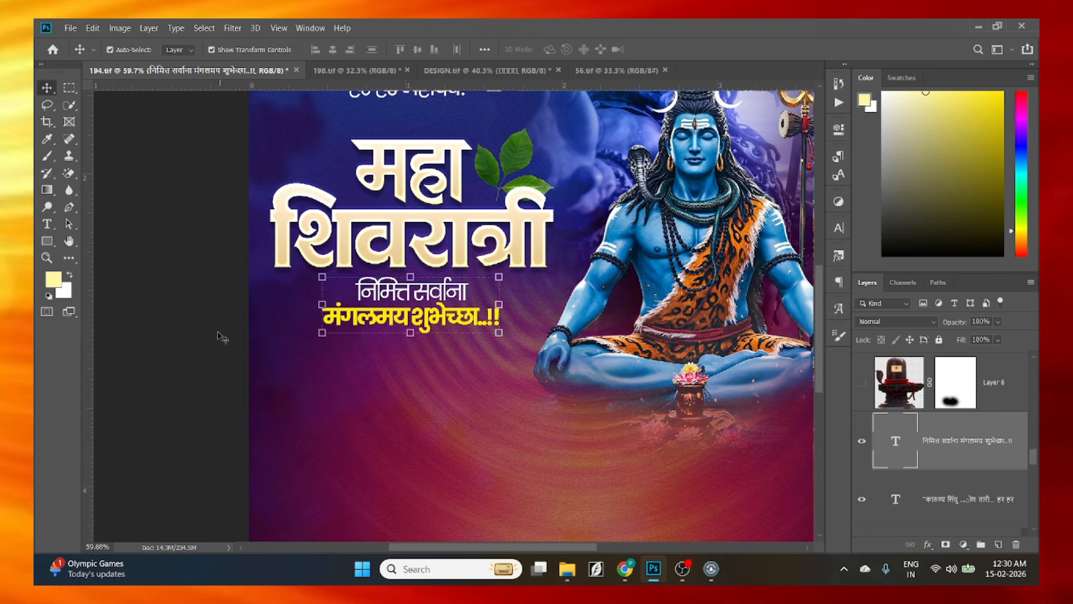
{"action": "left_click", "coordinate": [233, 376]}
{"action": "scroll", "coordinate": [369, 363], "scroll_direction": "down", "scroll_amount": 1}
{"action": "scroll", "coordinate": [368, 363], "scroll_direction": "down", "scroll_amount": 2}
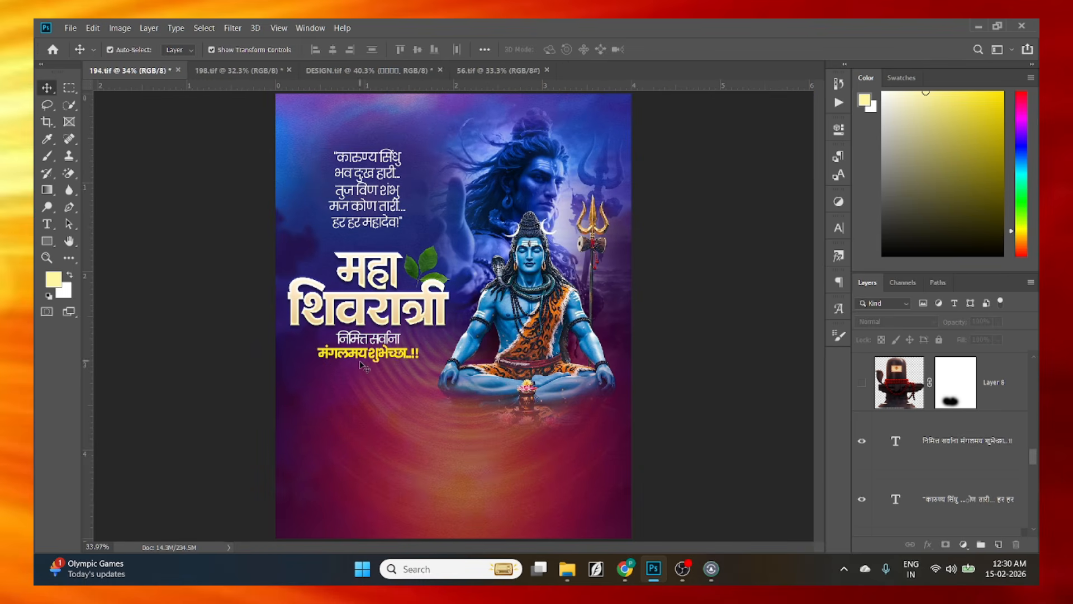
Show the masked Shivling image on Layer 8 below the greeting, clear the selection and check its placement.
{"action": "scroll", "coordinate": [855, 464], "scroll_direction": "up", "scroll_amount": 1}
{"action": "left_click", "coordinate": [888, 464]}
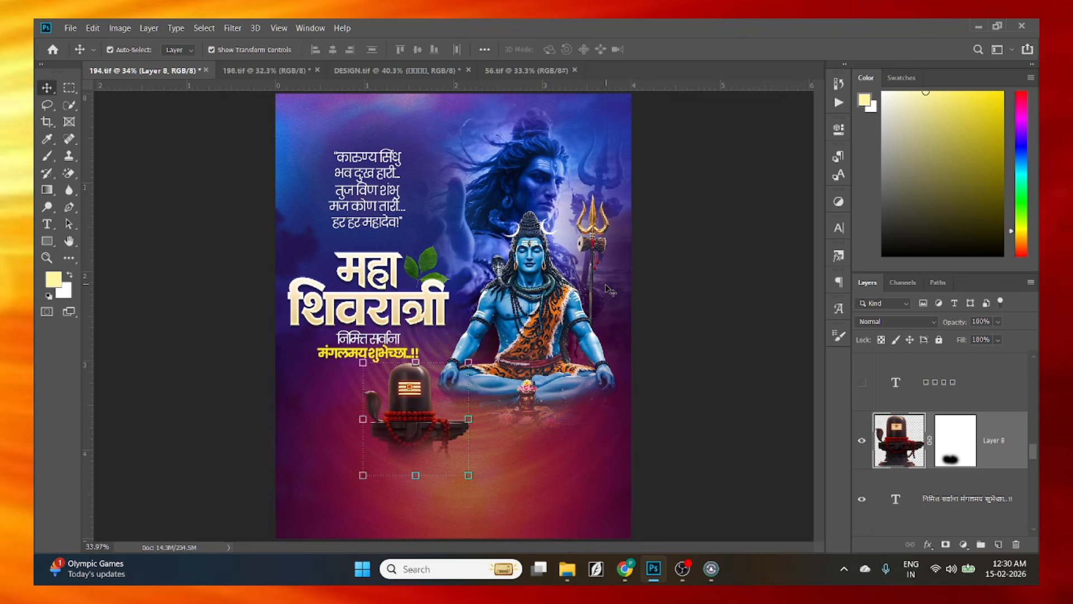
{"action": "scroll", "coordinate": [608, 290], "scroll_direction": "down", "scroll_amount": 1}
{"action": "left_click", "coordinate": [675, 356]}
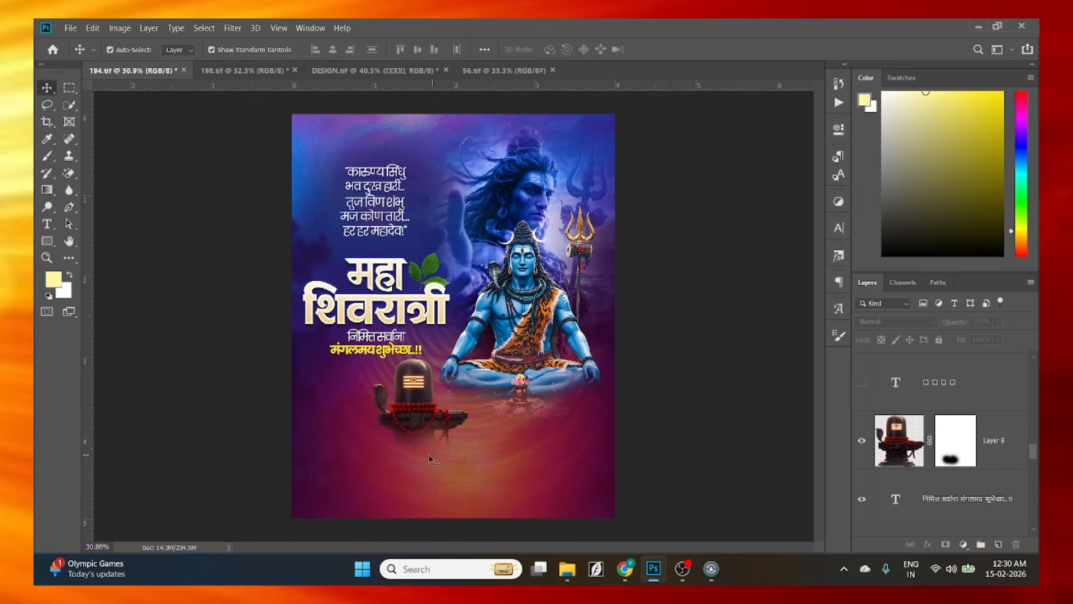
{"action": "scroll", "coordinate": [443, 390], "scroll_direction": "up", "scroll_amount": 3}
{"action": "scroll", "coordinate": [906, 487], "scroll_direction": "up", "scroll_amount": 1}
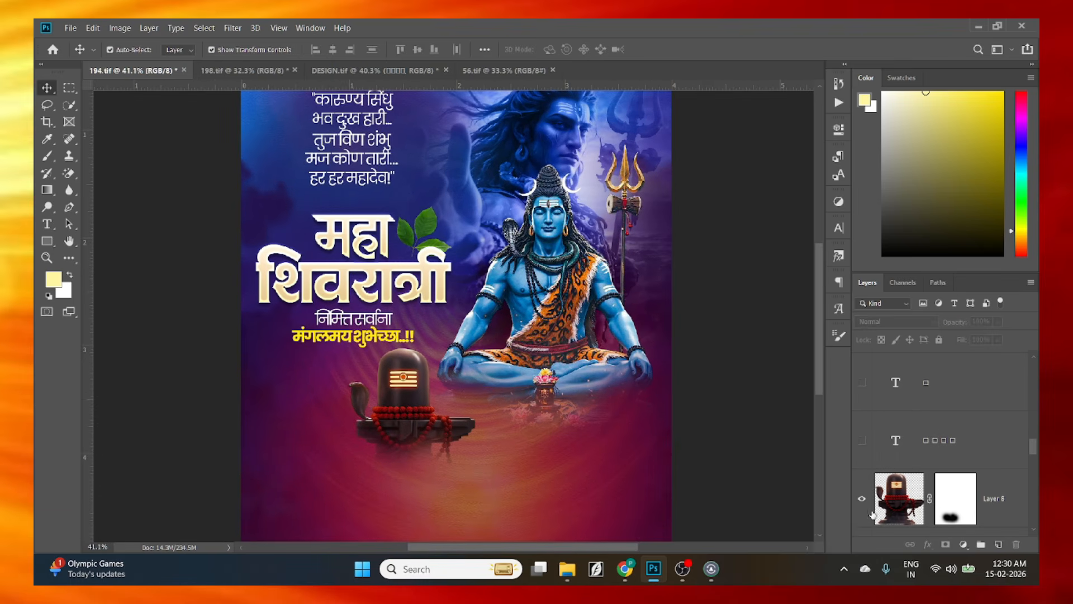
{"action": "scroll", "coordinate": [596, 483], "scroll_direction": "down", "scroll_amount": 1}
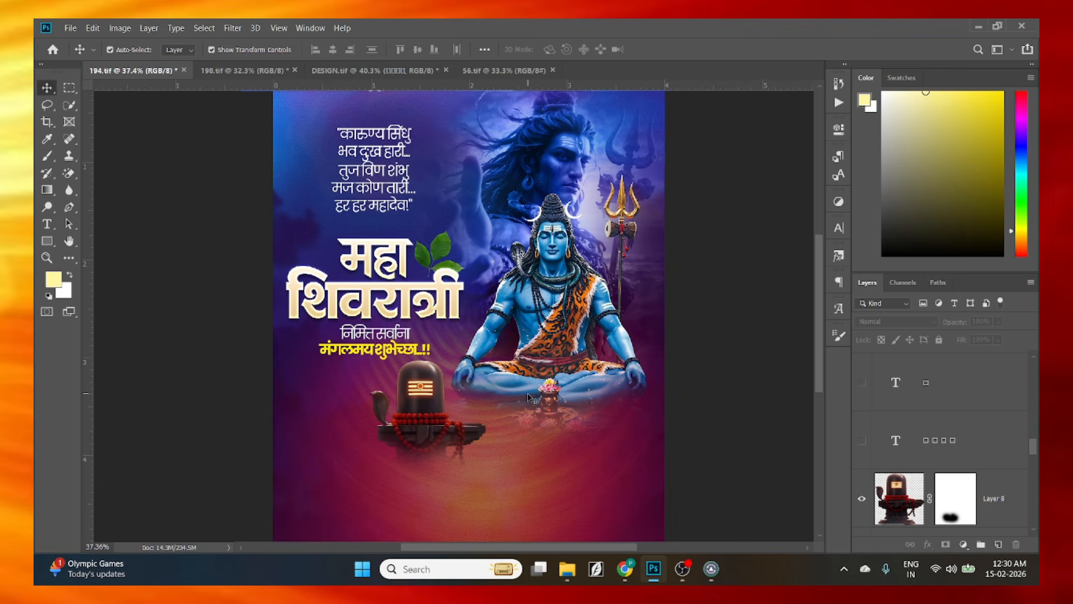
{"action": "scroll", "coordinate": [530, 398], "scroll_direction": "right", "scroll_amount": 1}
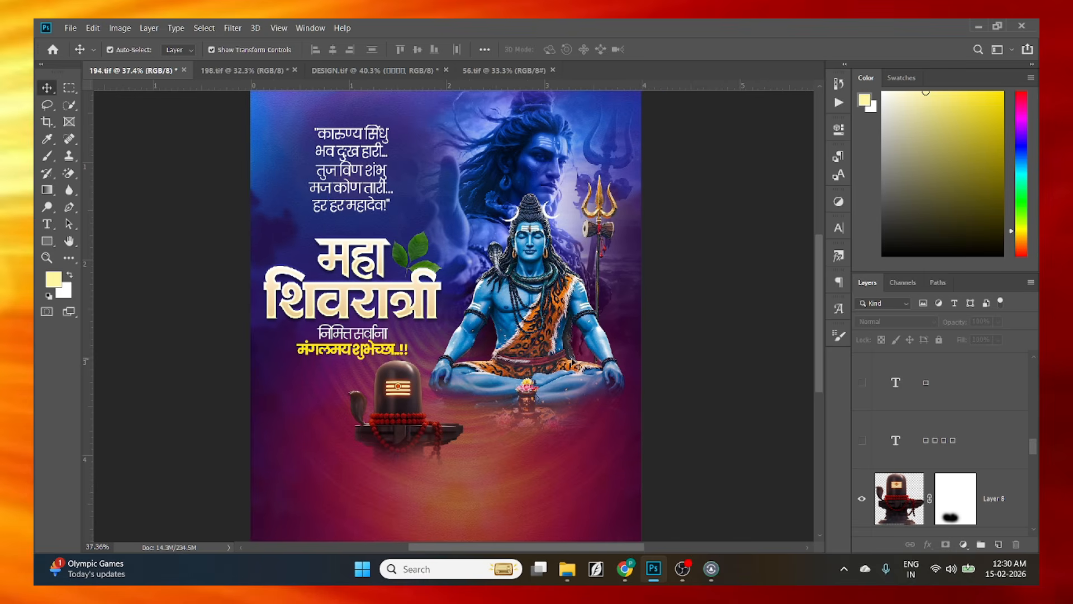
{"action": "scroll", "coordinate": [426, 404], "scroll_direction": "down", "scroll_amount": 1}
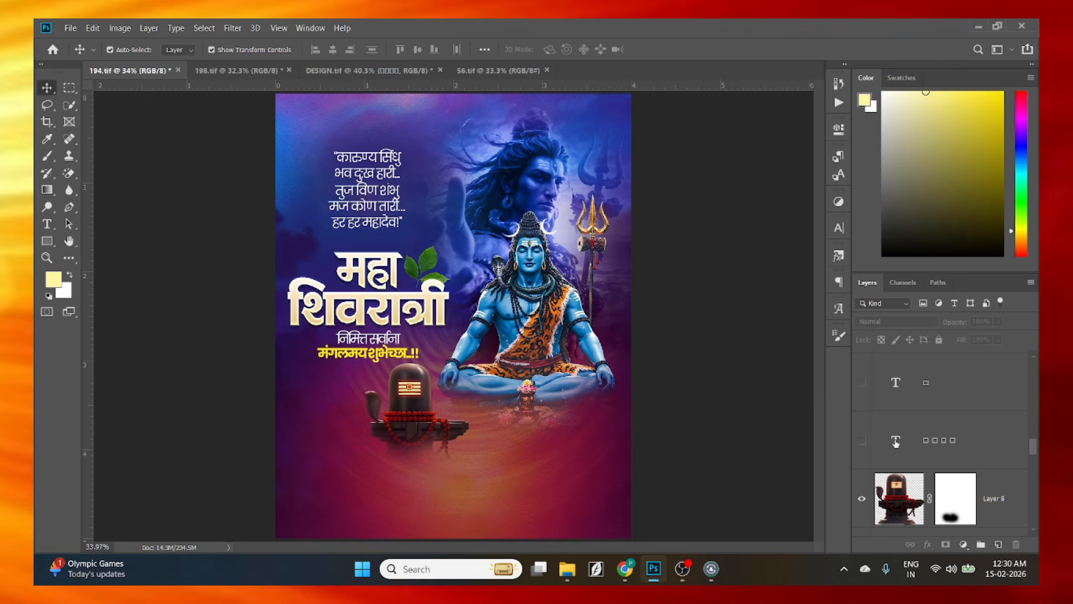
Show the four-glyph text layer and the single-glyph layers through copy 3 that form the poster's lower right edge ornament.
{"action": "left_click", "coordinate": [862, 441]}
{"action": "scroll", "coordinate": [896, 400], "scroll_direction": "up", "scroll_amount": 1}
{"action": "left_click", "coordinate": [862, 441]}
{"action": "scroll", "coordinate": [863, 425], "scroll_direction": "up", "scroll_amount": 2}
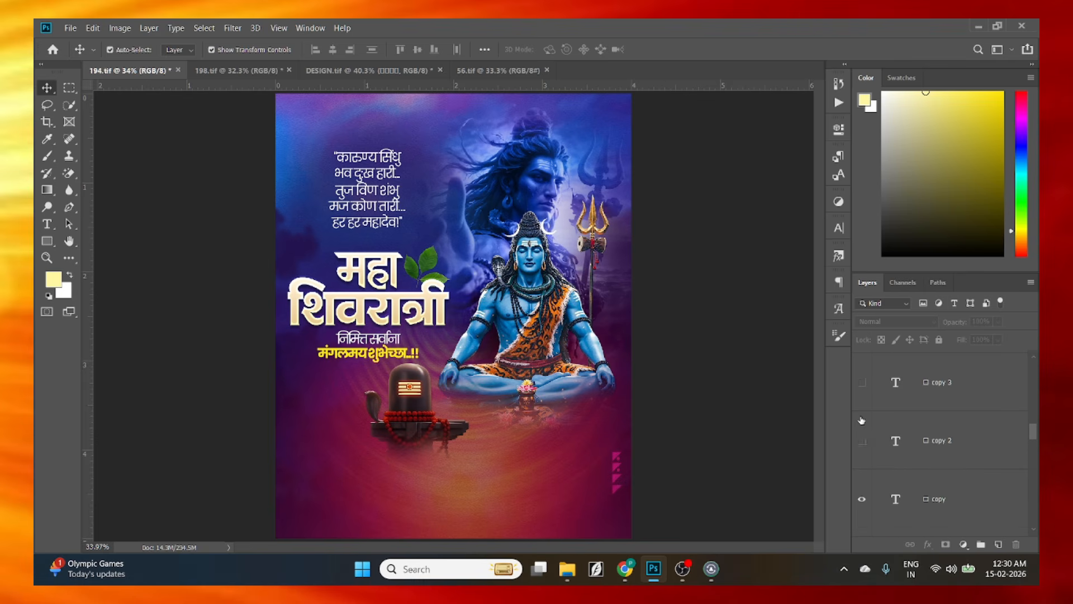
{"action": "left_click", "coordinate": [862, 382]}
{"action": "scroll", "coordinate": [870, 439], "scroll_direction": "up", "scroll_amount": 1}
{"action": "scroll", "coordinate": [866, 475], "scroll_direction": "down", "scroll_amount": 1}
{"action": "scroll", "coordinate": [620, 455], "scroll_direction": "down", "scroll_amount": 1}
{"action": "scroll", "coordinate": [860, 435], "scroll_direction": "up", "scroll_amount": 2}
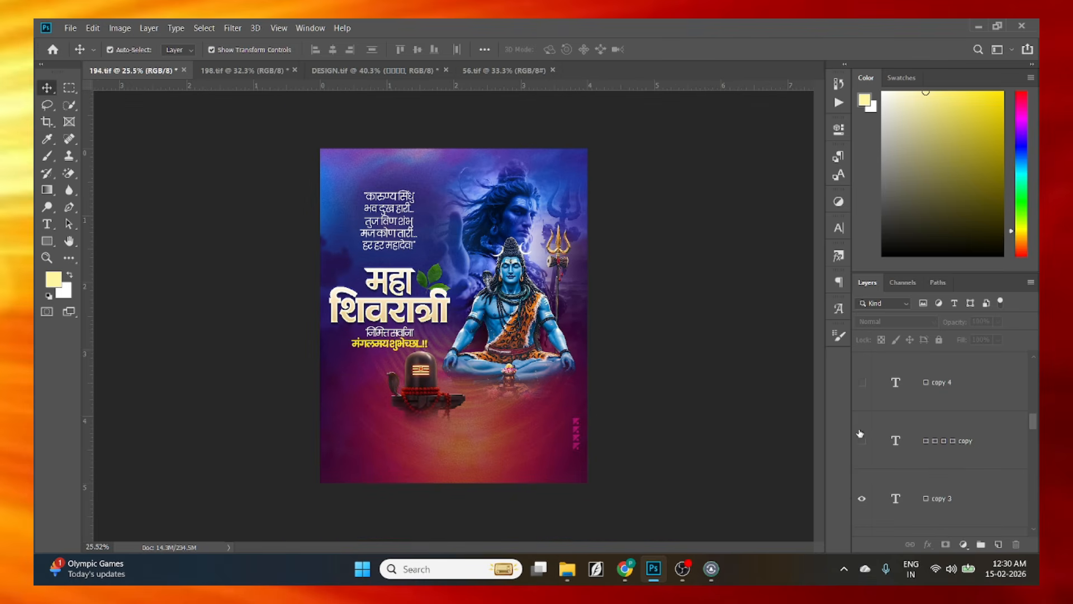
Show the copied four-glyph text layer and the copy 4, 5 and 7 layers as the upper left edge ornament.
{"action": "left_click", "coordinate": [862, 440]}
{"action": "left_click", "coordinate": [861, 382]}
{"action": "scroll", "coordinate": [859, 427], "scroll_direction": "up", "scroll_amount": 3}
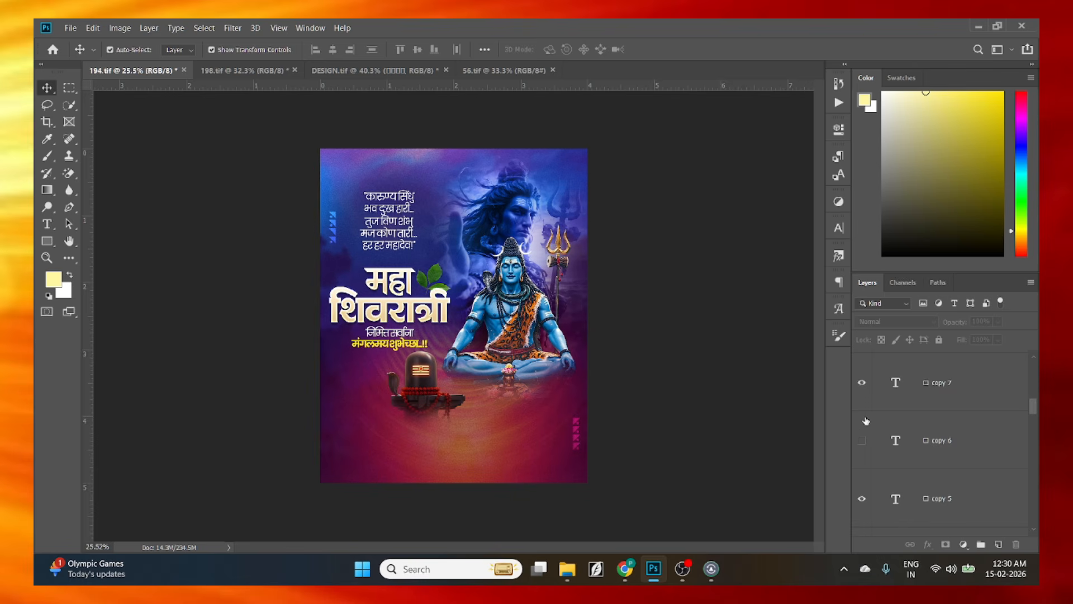
Show the swirl border text layer along the poster's top edge and inspect its ornament up close.
{"action": "scroll", "coordinate": [871, 430], "scroll_direction": "up", "scroll_amount": 1}
{"action": "left_click", "coordinate": [862, 441]}
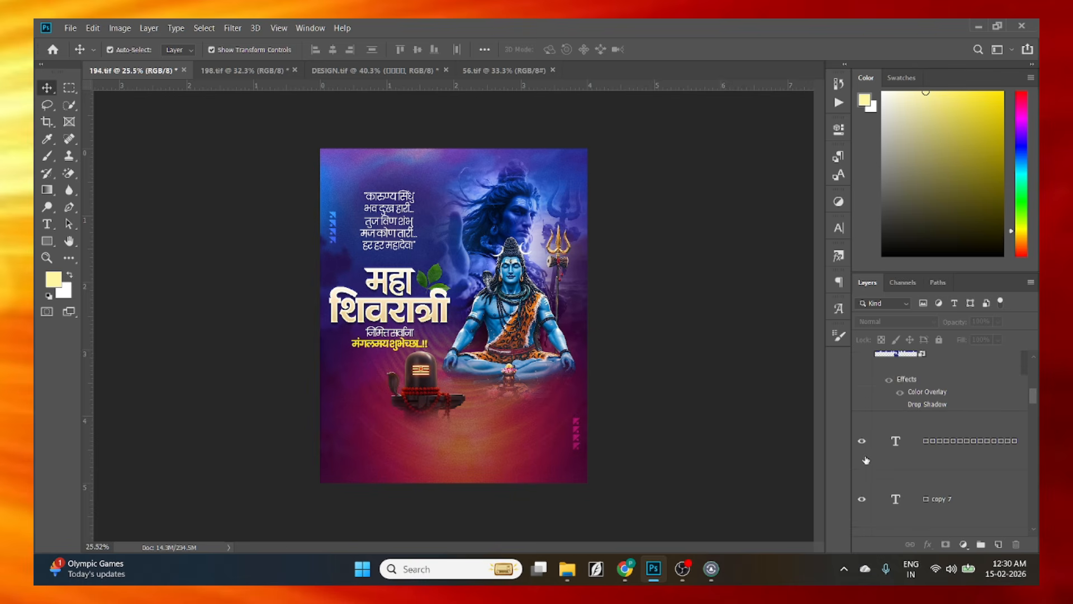
{"action": "scroll", "coordinate": [467, 257], "scroll_direction": "up", "scroll_amount": 4}
{"action": "scroll", "coordinate": [480, 146], "scroll_direction": "up", "scroll_amount": 1}
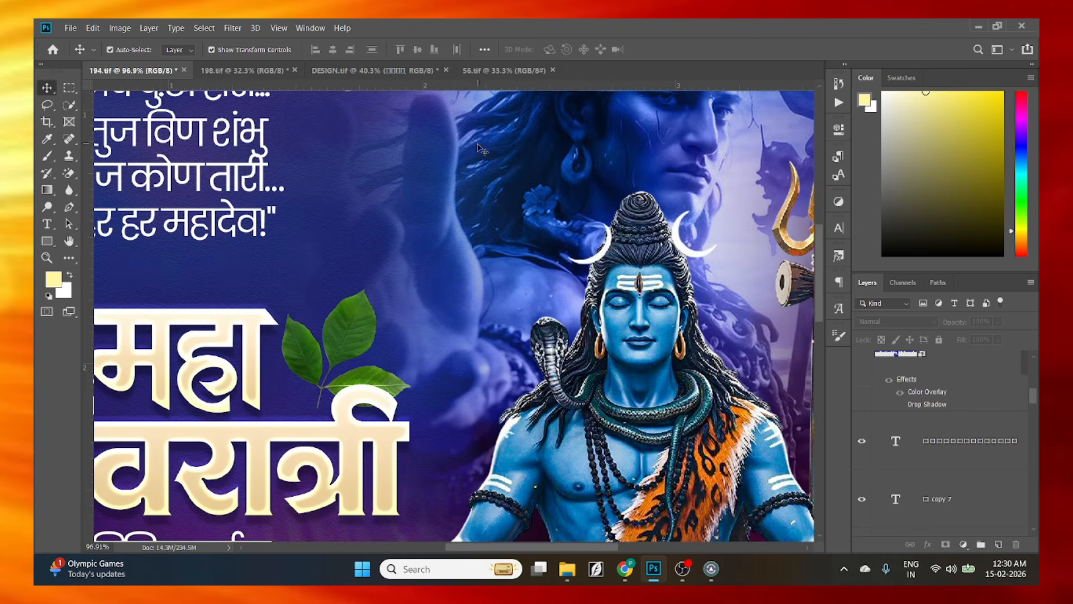
{"action": "left_click_drag", "start_coordinate": [481, 151], "coordinate": [512, 447]}
{"action": "scroll", "coordinate": [512, 447], "scroll_direction": "down", "scroll_amount": 5}
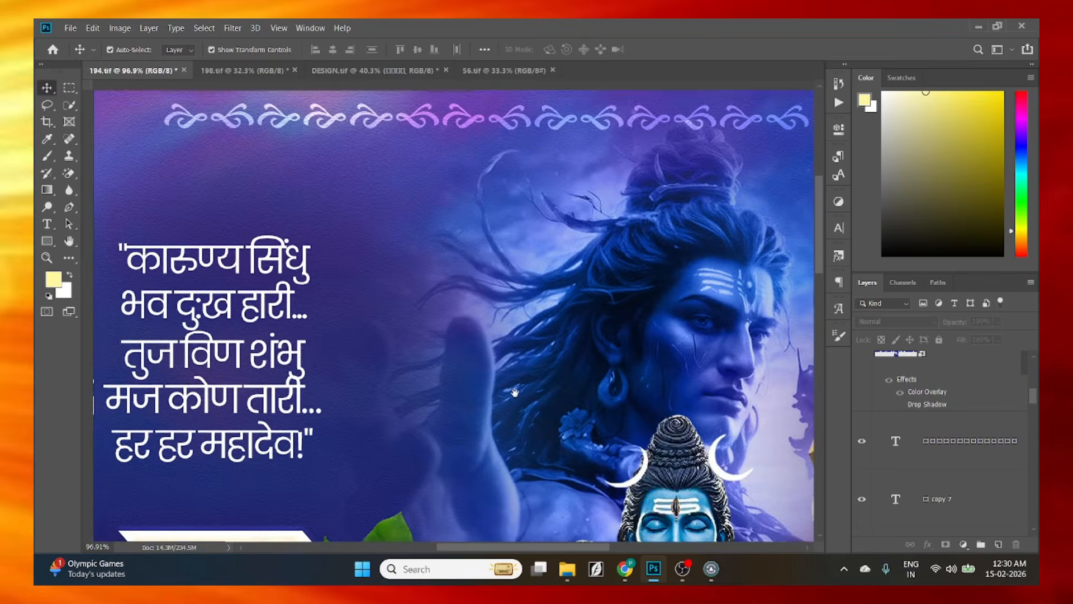
{"action": "scroll", "coordinate": [530, 341], "scroll_direction": "up", "scroll_amount": 1}
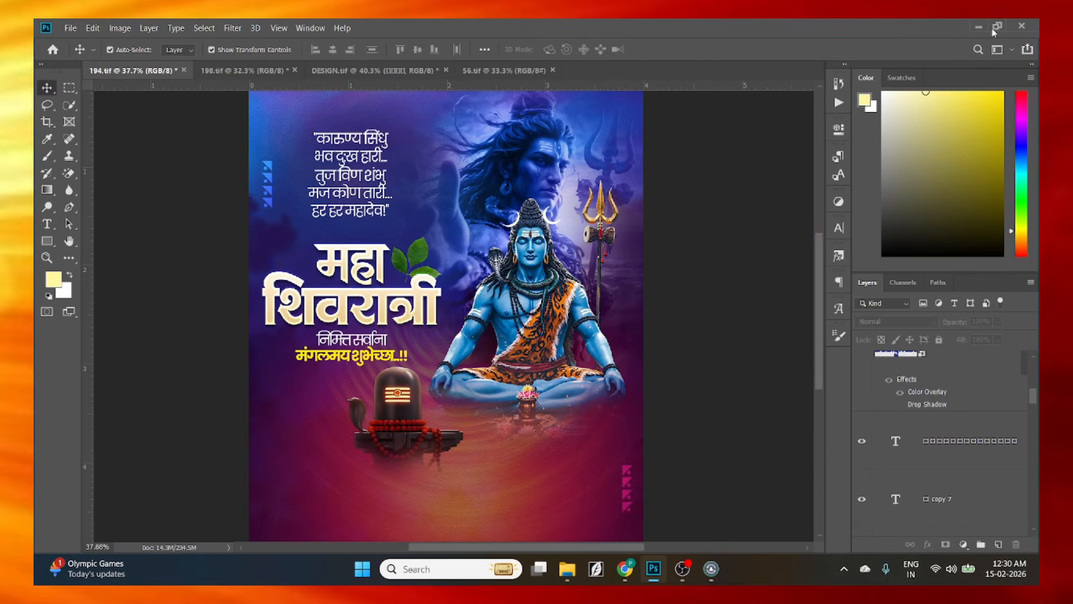
{"action": "scroll", "coordinate": [509, 497], "scroll_direction": "down", "scroll_amount": 2}
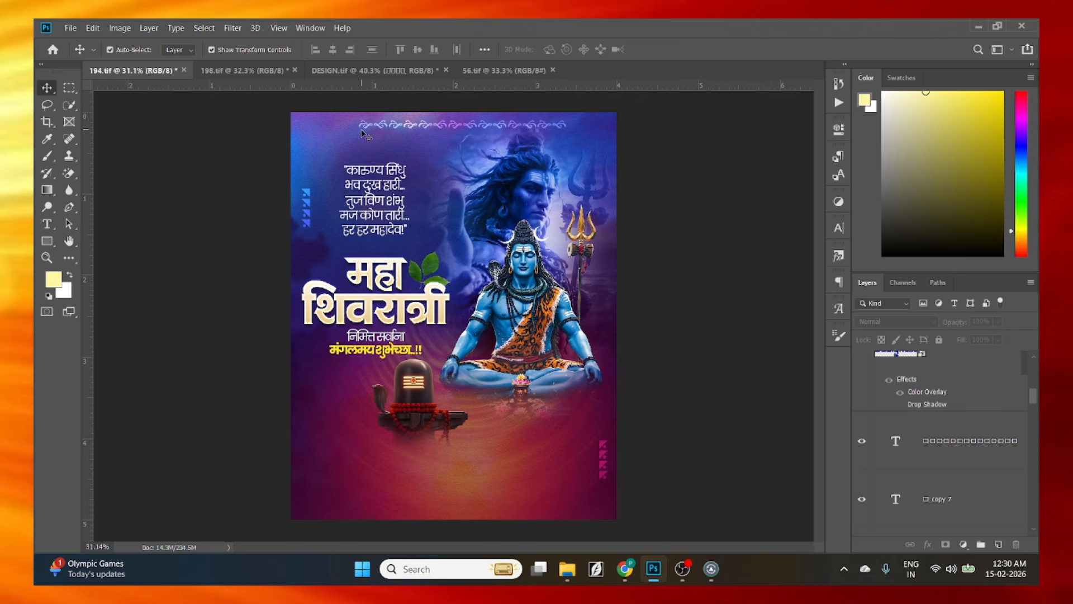
Select the top swirl border and the left and right edge ornaments in turn to check their layers, and clear the selection.
{"action": "left_click", "coordinate": [384, 133]}
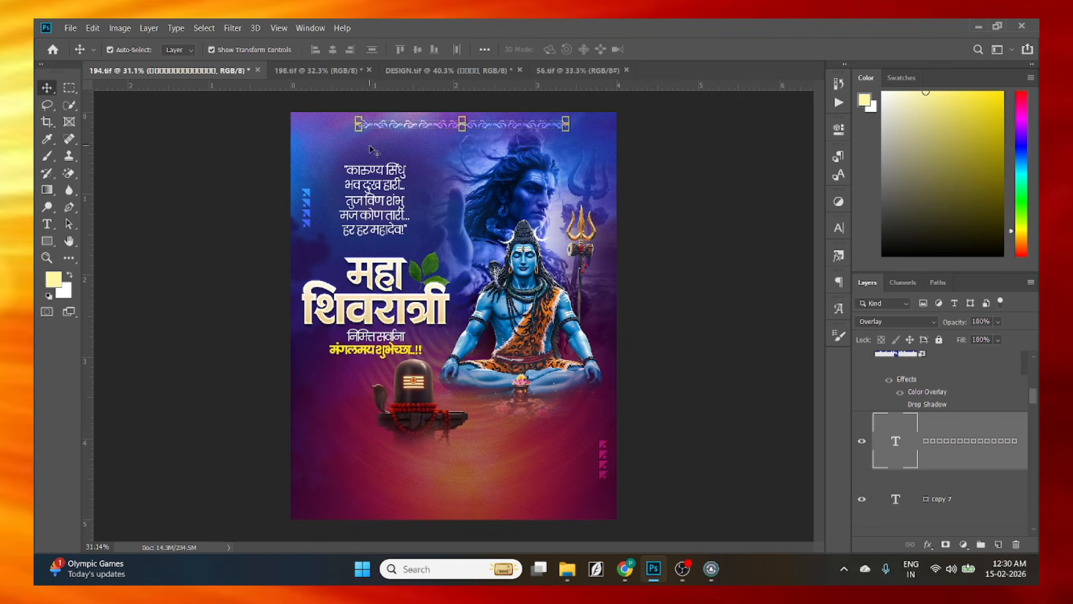
{"action": "left_click", "coordinate": [311, 217]}
{"action": "left_click", "coordinate": [309, 207]}
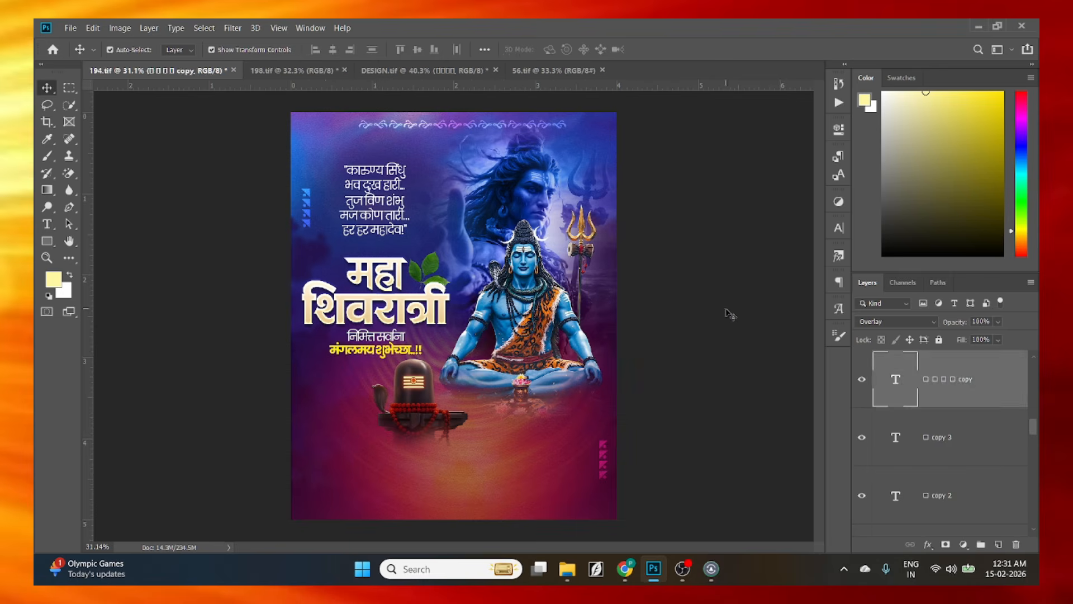
{"action": "left_click", "coordinate": [606, 462]}
{"action": "left_click", "coordinate": [606, 457]}
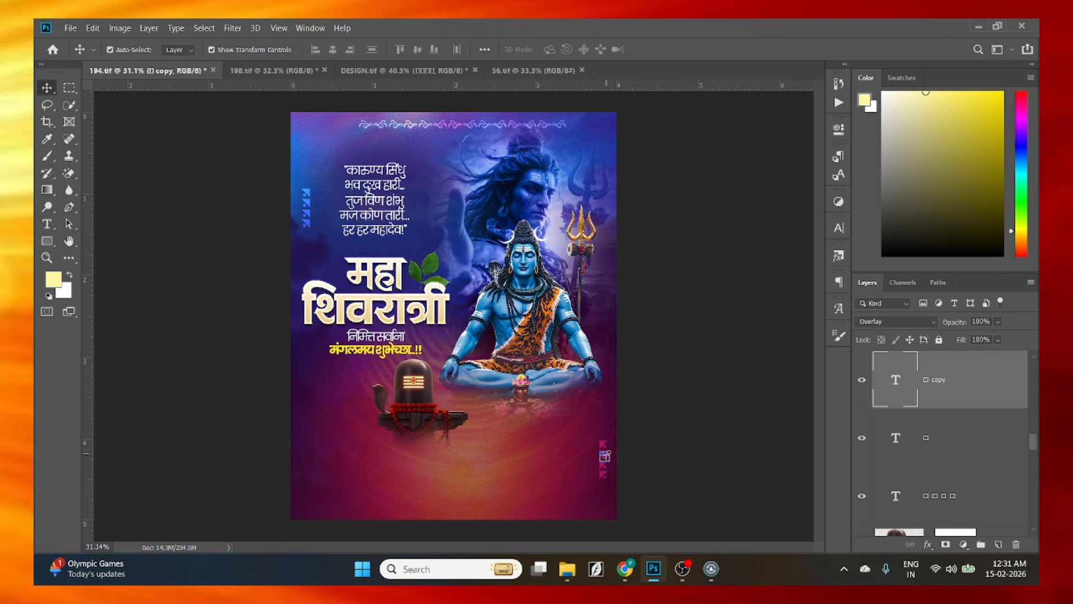
{"action": "left_click", "coordinate": [703, 444]}
Show the DesignWala logo in Layer 11, the Politicalstudio and phone number text, Rectangle 1 and the copyright Shape 1 as the poster's branding.
{"action": "scroll", "coordinate": [948, 447], "scroll_direction": "up", "scroll_amount": 4}
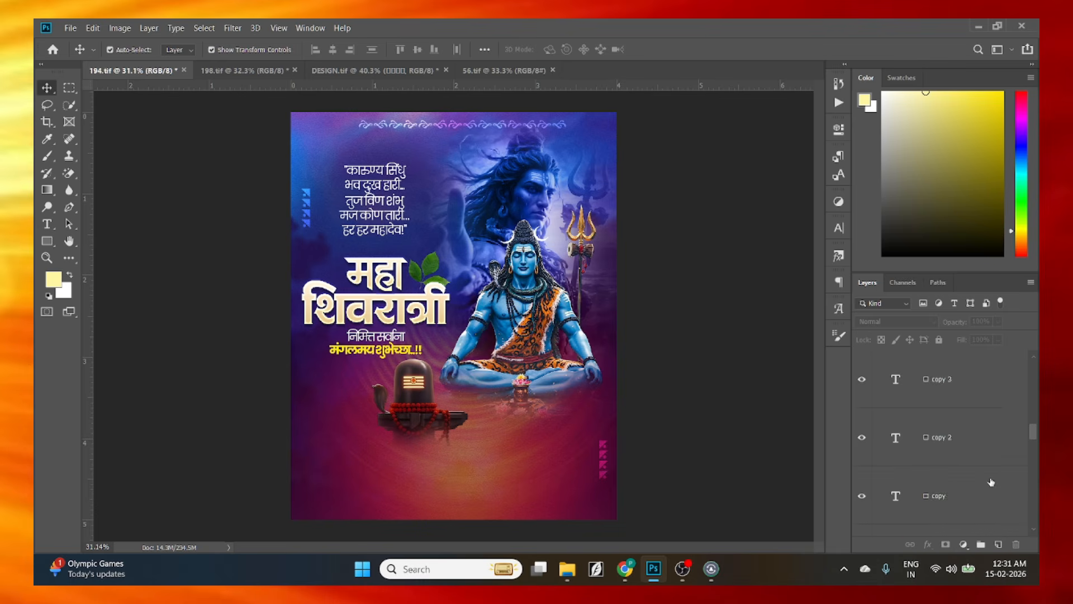
{"action": "scroll", "coordinate": [948, 458], "scroll_direction": "up", "scroll_amount": 3}
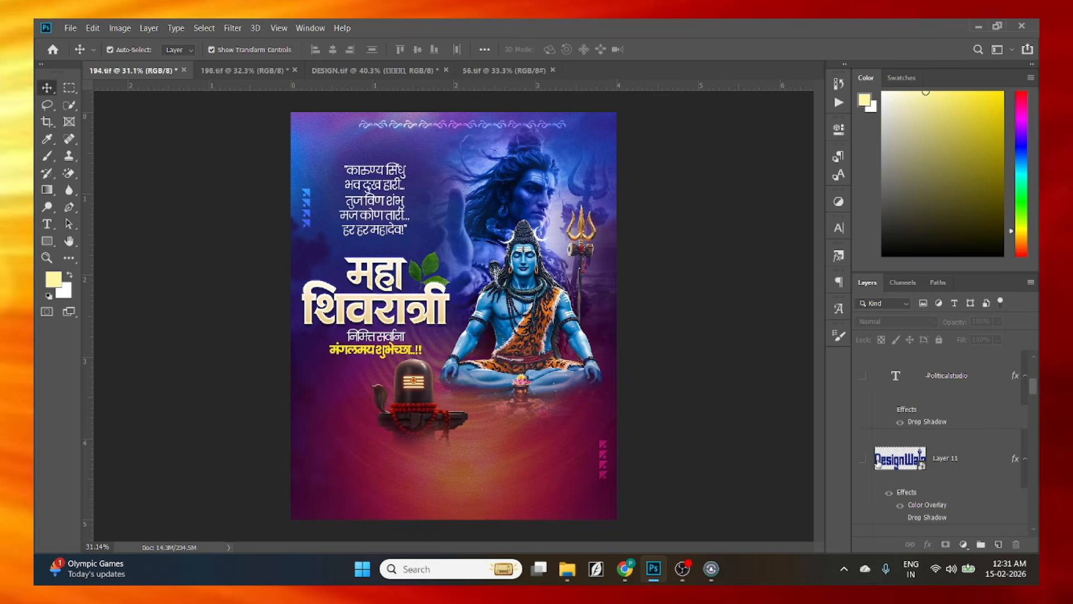
{"action": "left_click", "coordinate": [861, 458]}
{"action": "left_click", "coordinate": [861, 375]}
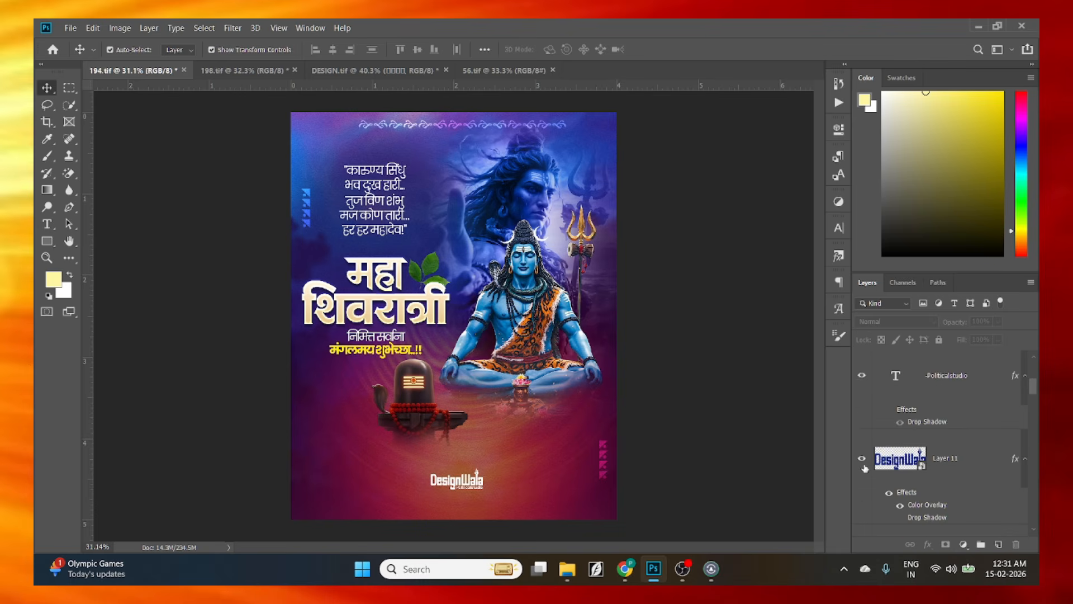
{"action": "scroll", "coordinate": [865, 463], "scroll_direction": "up", "scroll_amount": 1}
{"action": "left_click", "coordinate": [862, 450]}
{"action": "scroll", "coordinate": [863, 444], "scroll_direction": "up", "scroll_amount": 2}
{"action": "scroll", "coordinate": [867, 445], "scroll_direction": "up", "scroll_amount": 1}
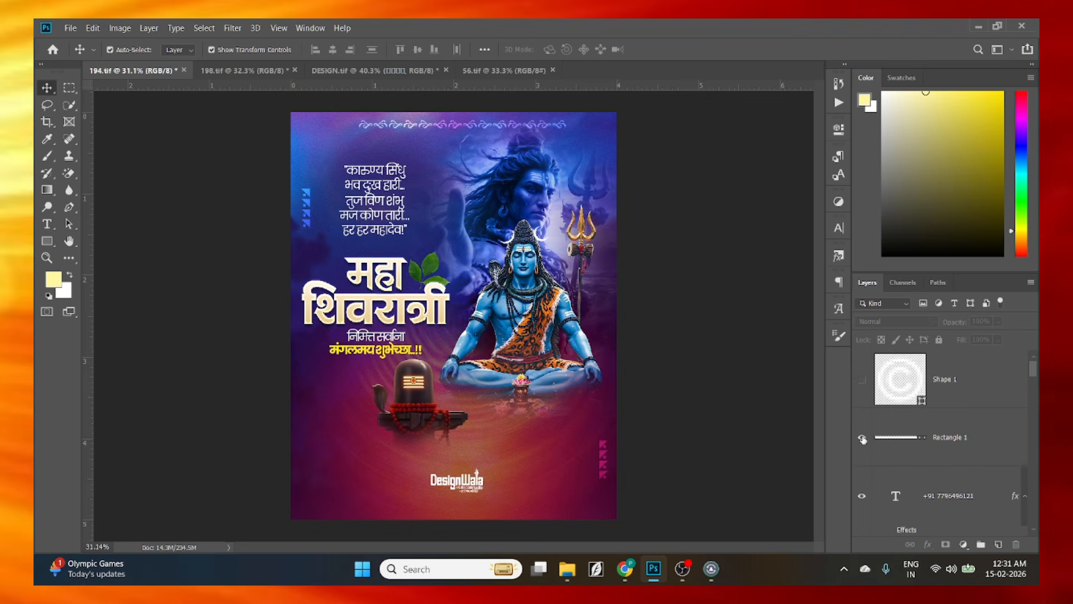
{"action": "left_click", "coordinate": [862, 379]}
{"action": "scroll", "coordinate": [746, 473], "scroll_direction": "down", "scroll_amount": 1}
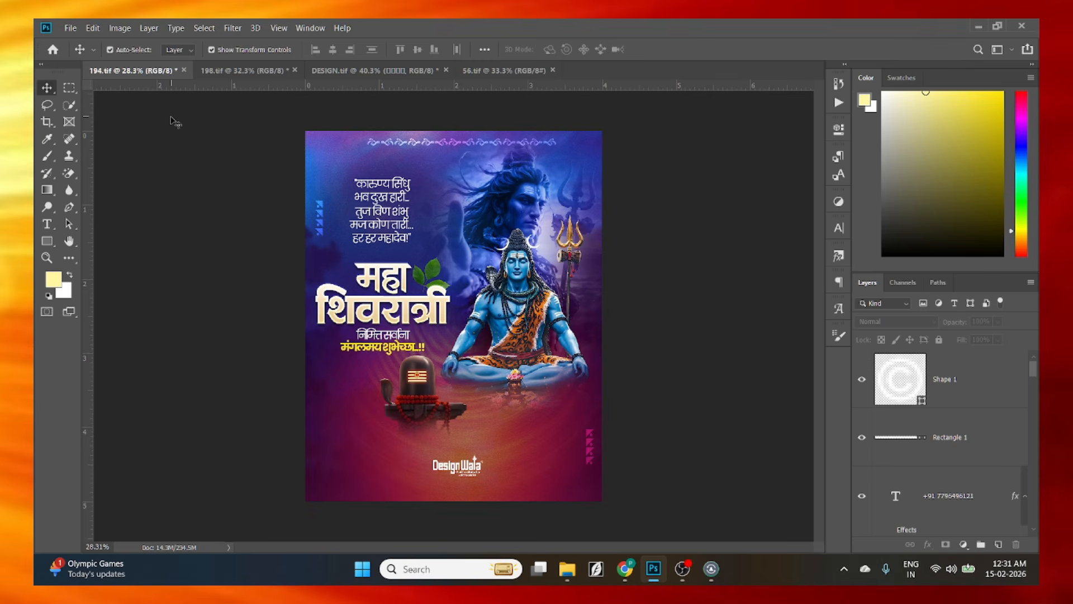
Select all the poster's layers, stamp the visible artwork into a merged layer, and check it by toggling its visibility.
{"action": "scroll", "coordinate": [274, 190], "scroll_direction": "down", "scroll_amount": 1}
{"action": "left_click_drag", "start_coordinate": [298, 115], "coordinate": [590, 548]}
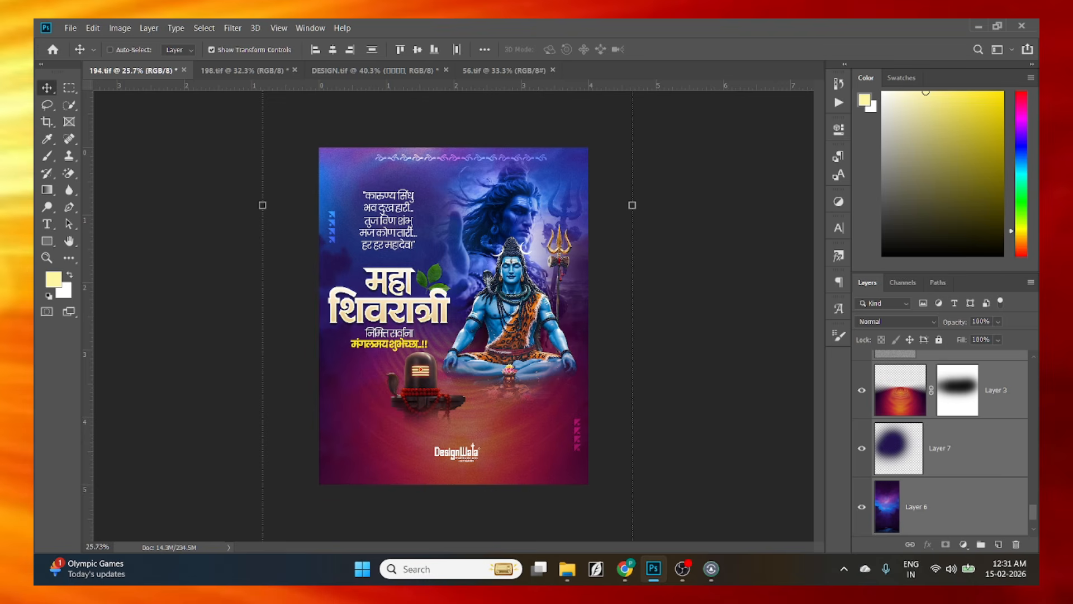
{"action": "key", "text": "ctrl+shift+alt+e"}
{"action": "scroll", "coordinate": [453, 446], "scroll_direction": "down", "scroll_amount": 2, "text": "alt"}
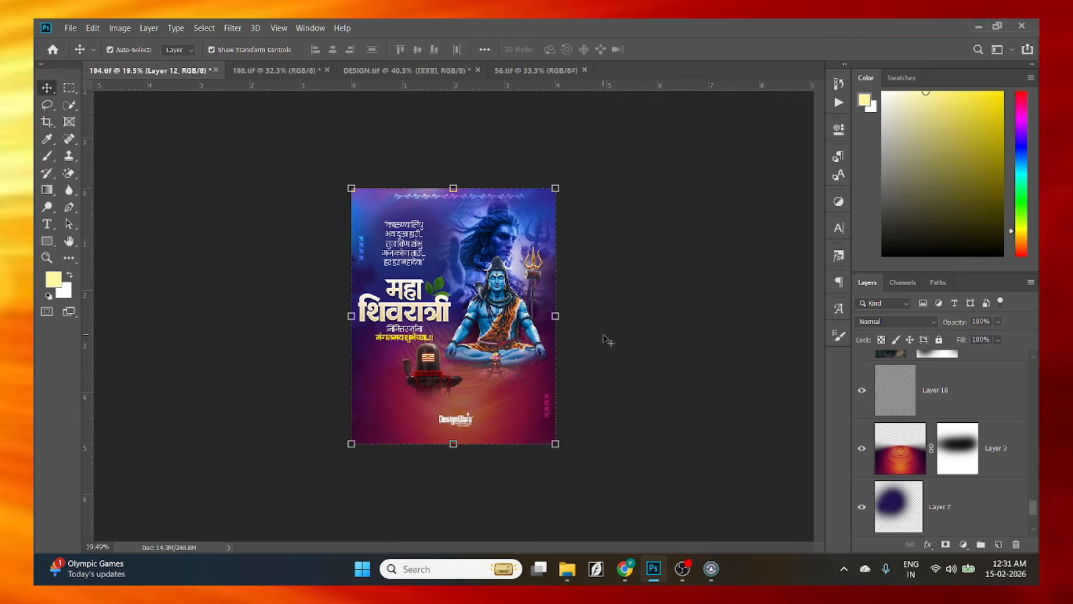
{"action": "scroll", "coordinate": [906, 444], "scroll_direction": "down", "scroll_amount": 5}
{"action": "scroll", "coordinate": [917, 464], "scroll_direction": "up", "scroll_amount": 5}
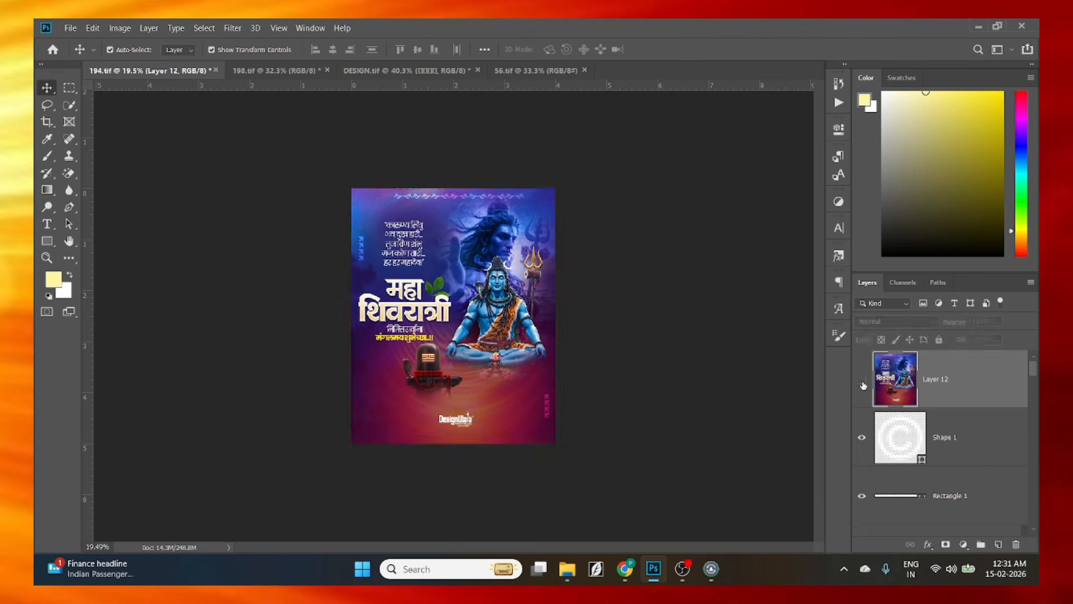
{"action": "left_click", "coordinate": [861, 379]}
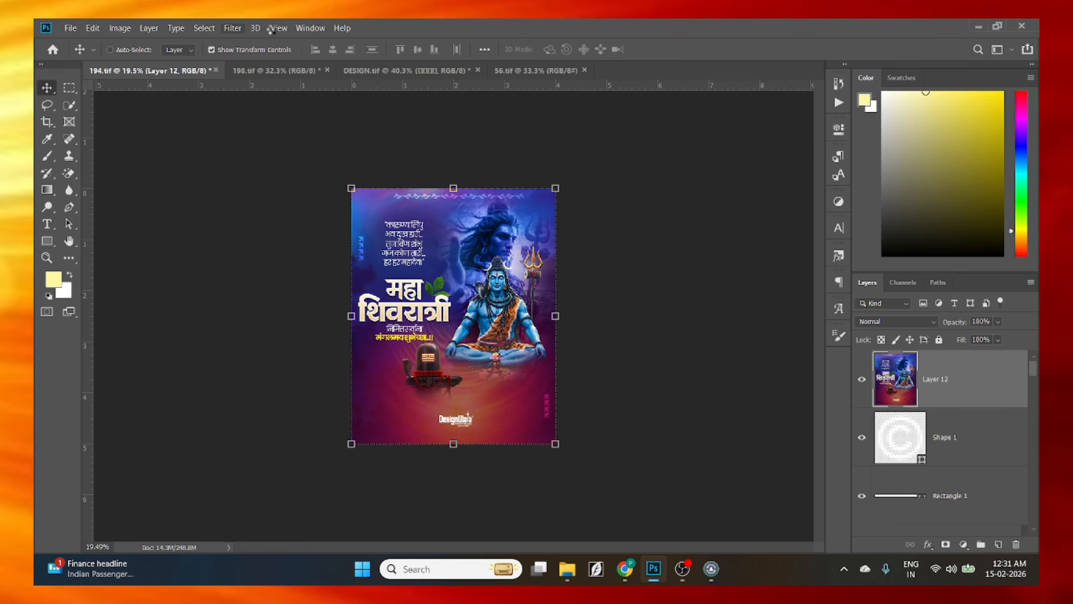
Open the merged layer in the Camera Raw Filter, compare the Artistic 02 and Artistic 03 profiles, and choose Artistic 02.
{"action": "key", "text": "ctrl+shift+a"}
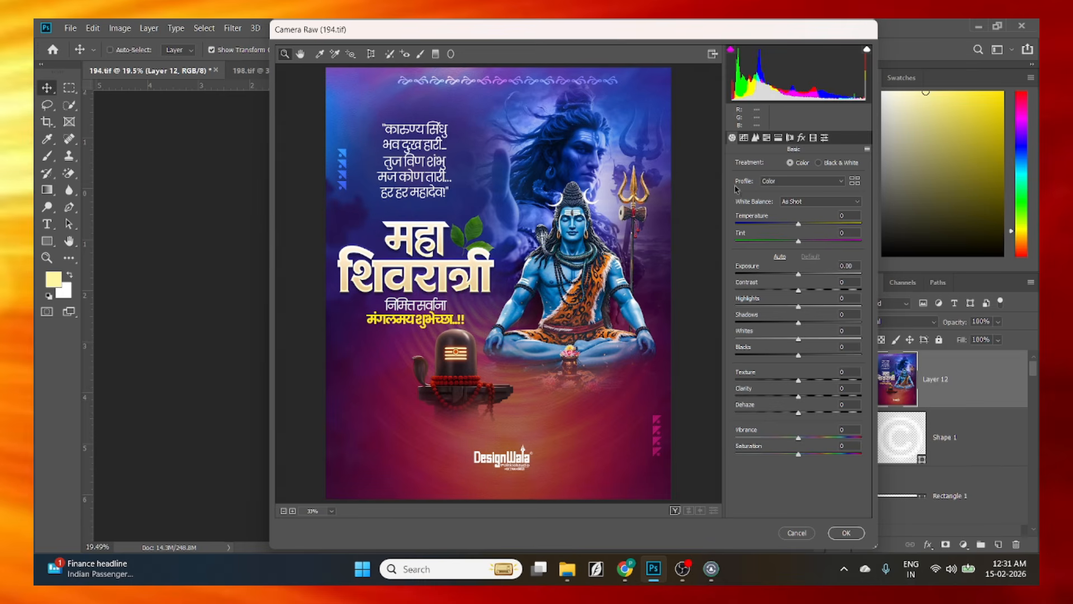
{"action": "left_click", "coordinate": [855, 182]}
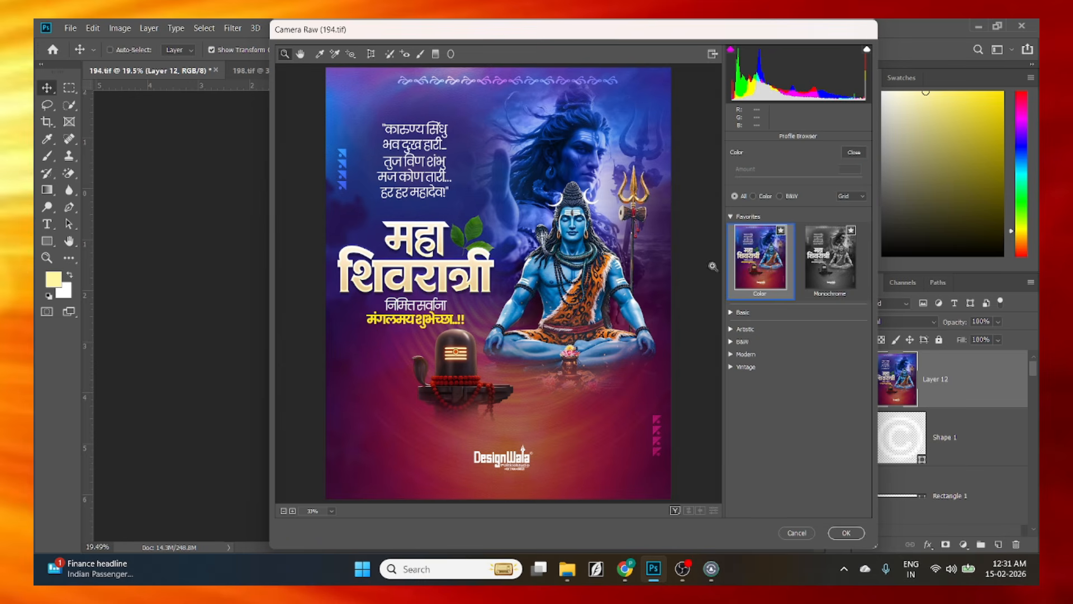
{"action": "left_click", "coordinate": [730, 330]}
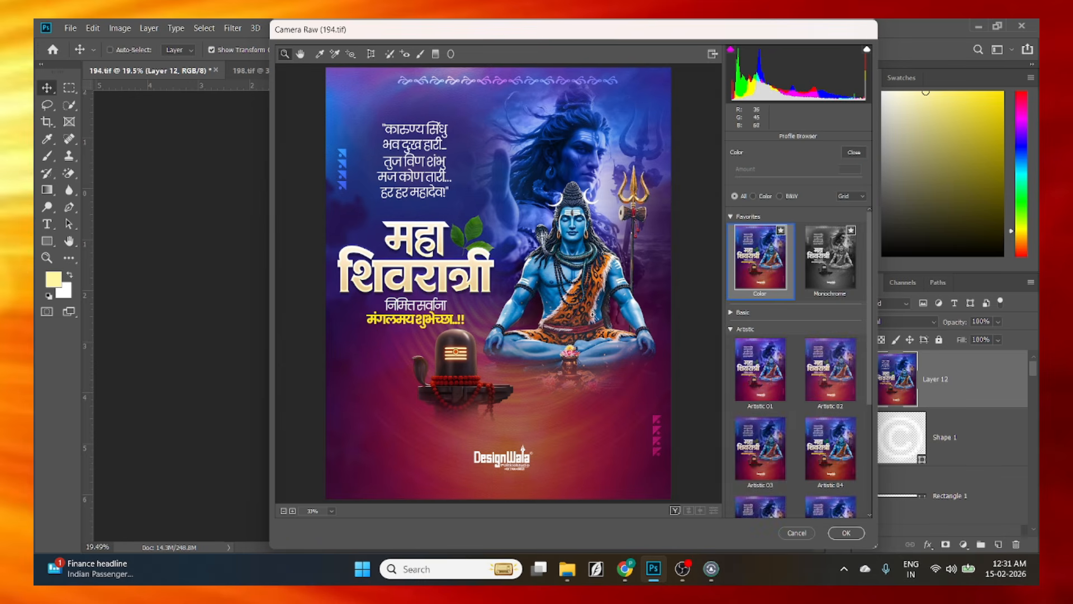
{"action": "left_click", "coordinate": [821, 381]}
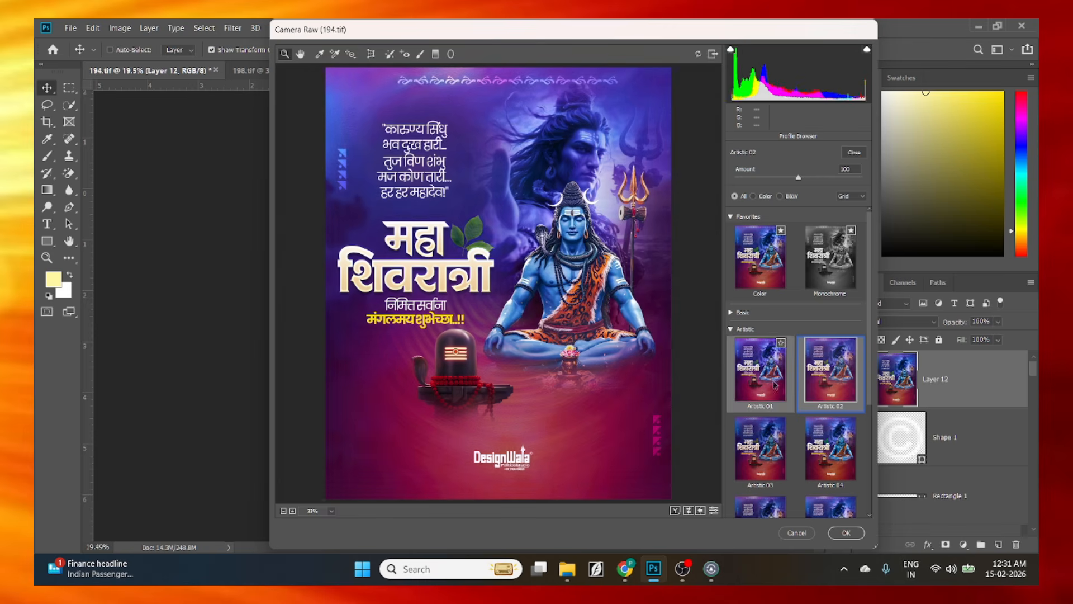
{"action": "left_click", "coordinate": [768, 455]}
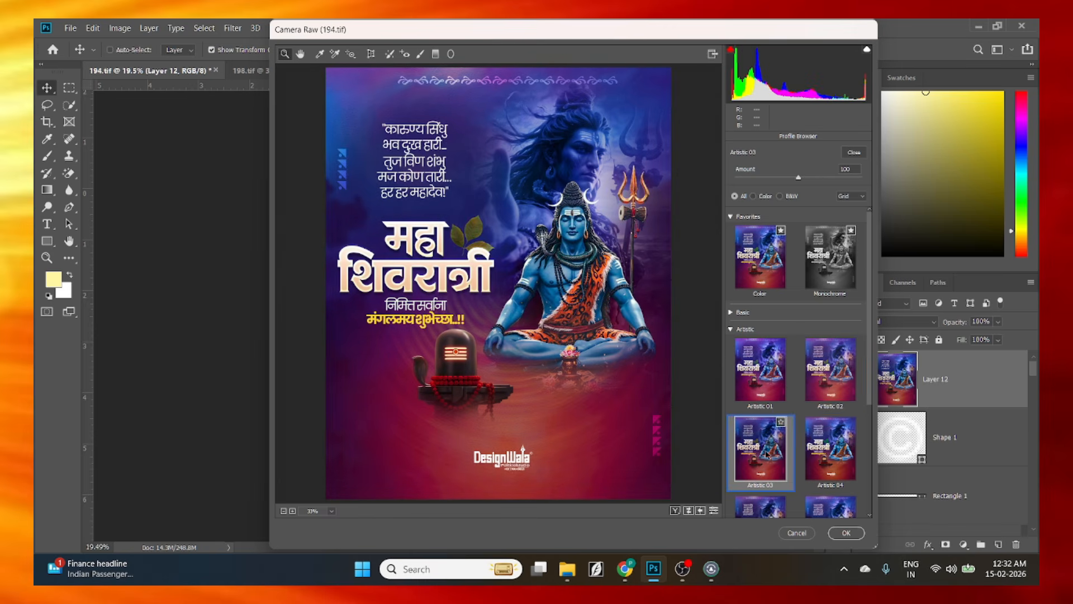
{"action": "left_click", "coordinate": [821, 375]}
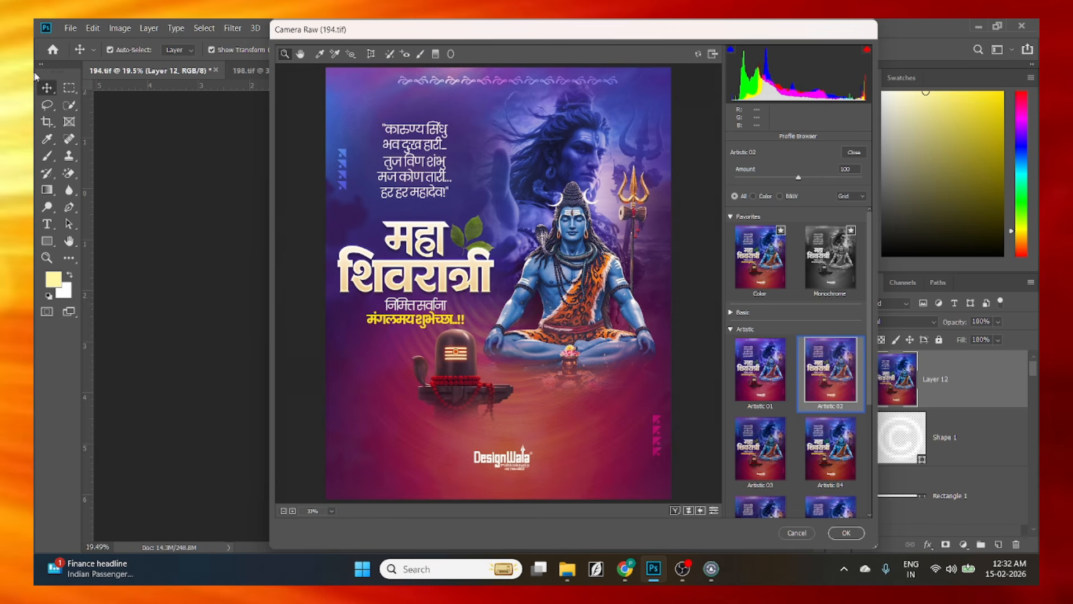
Reduce the Artistic 02 profile amount to about 60, apply the filter to the merged layer, clear the selection, and review the graded poster.
{"action": "left_click", "coordinate": [799, 178]}
{"action": "left_click_drag", "start_coordinate": [800, 180], "coordinate": [770, 176]}
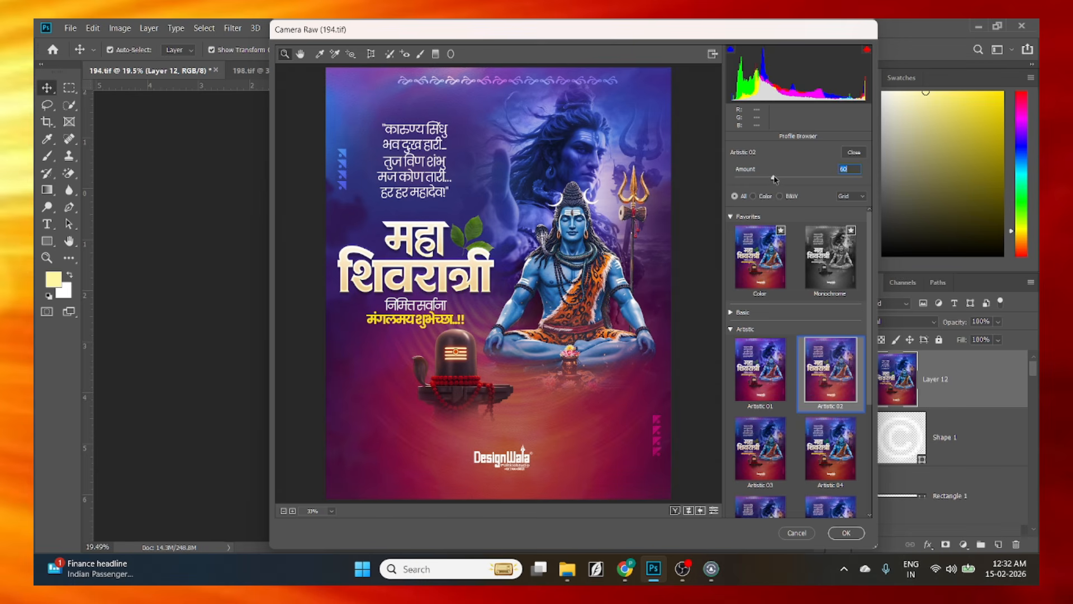
{"action": "left_click_drag", "start_coordinate": [773, 176], "coordinate": [775, 178]}
{"action": "left_click", "coordinate": [847, 533]}
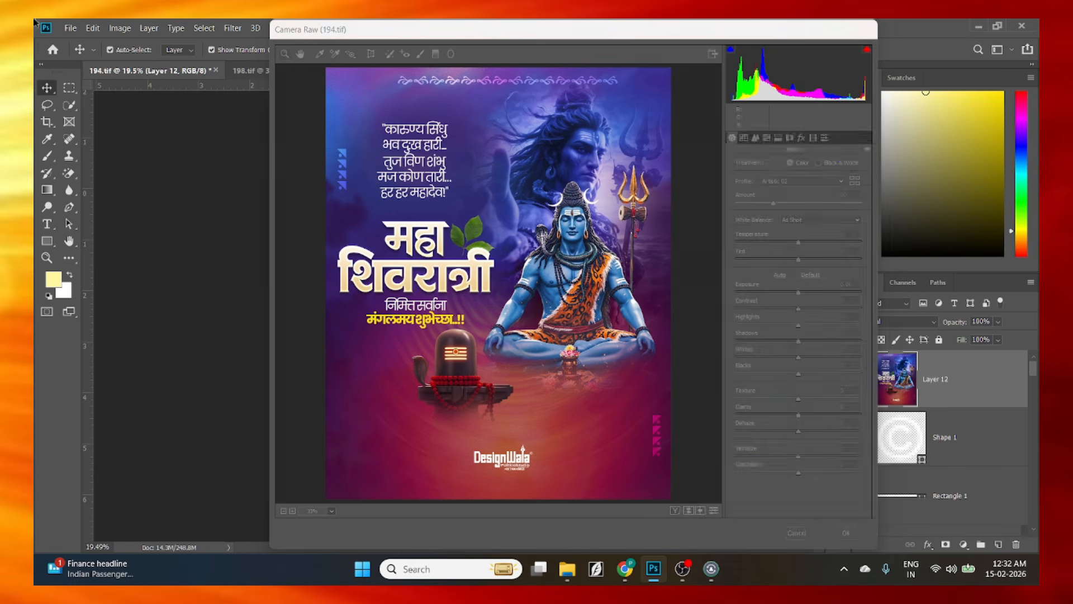
{"action": "scroll", "coordinate": [441, 262], "scroll_direction": "up", "scroll_amount": 3}
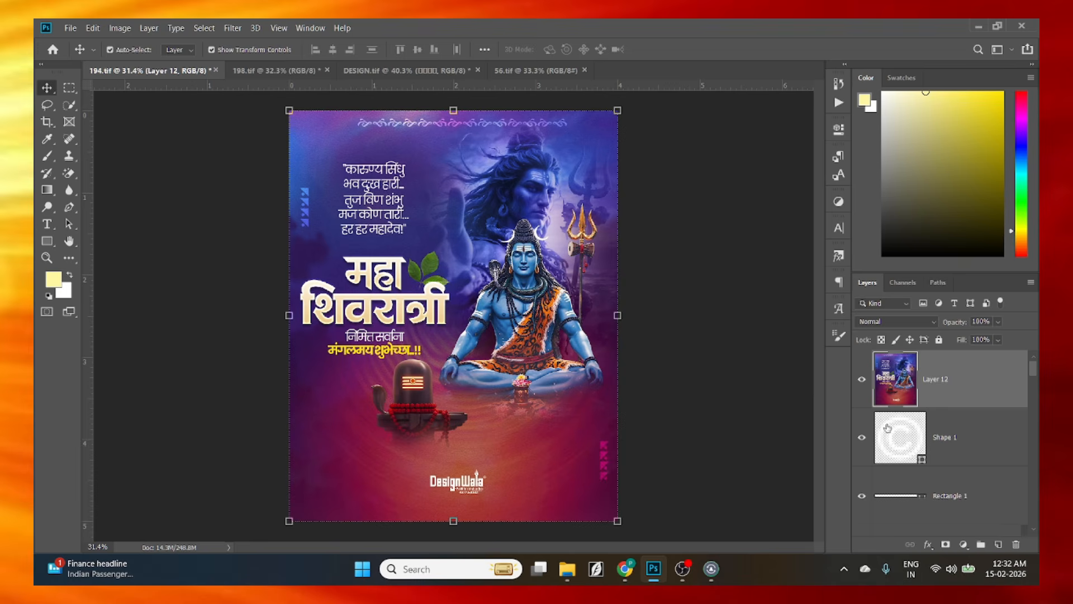
{"action": "left_click", "coordinate": [746, 396]}
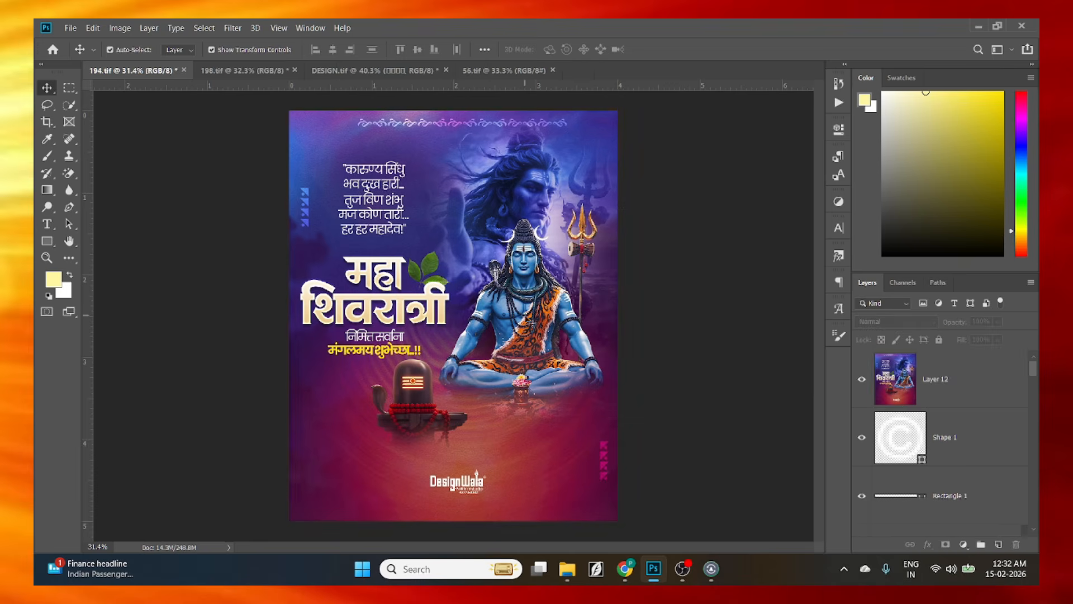
{"action": "scroll", "coordinate": [530, 321], "scroll_direction": "down", "scroll_amount": 1}
{"action": "scroll", "coordinate": [710, 351], "scroll_direction": "up", "scroll_amount": 1}
{"action": "scroll", "coordinate": [171, 267], "scroll_direction": "down", "scroll_amount": 1}
{"action": "scroll", "coordinate": [178, 262], "scroll_direction": "up", "scroll_amount": 1}
Switch to the 198.tif document and show the white Background layer at the bottom of its layer stack.
{"action": "left_click", "coordinate": [218, 71]}
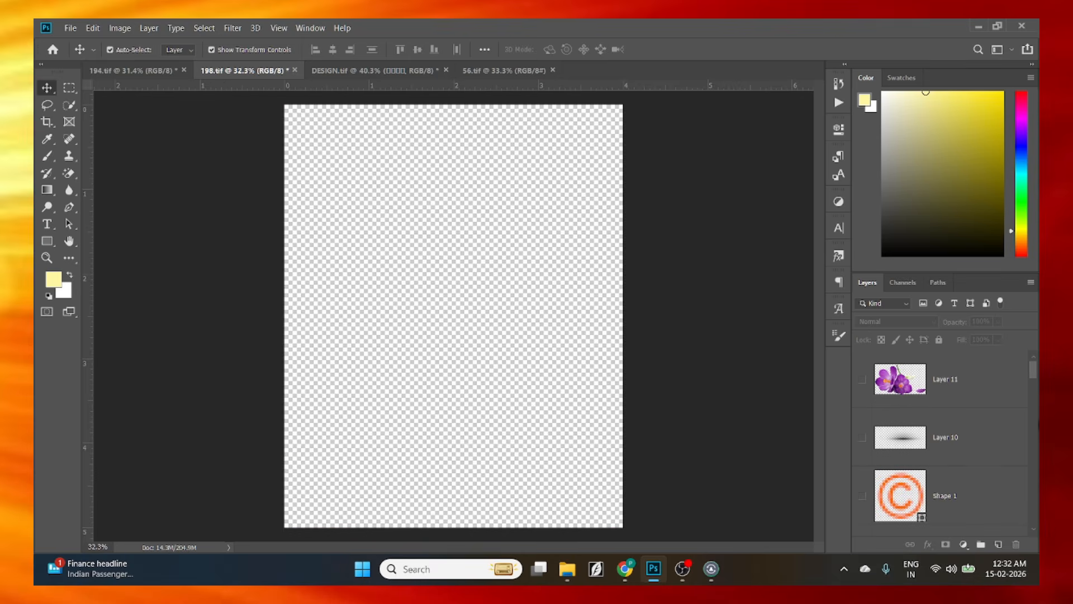
{"action": "right_click", "coordinate": [880, 457]}
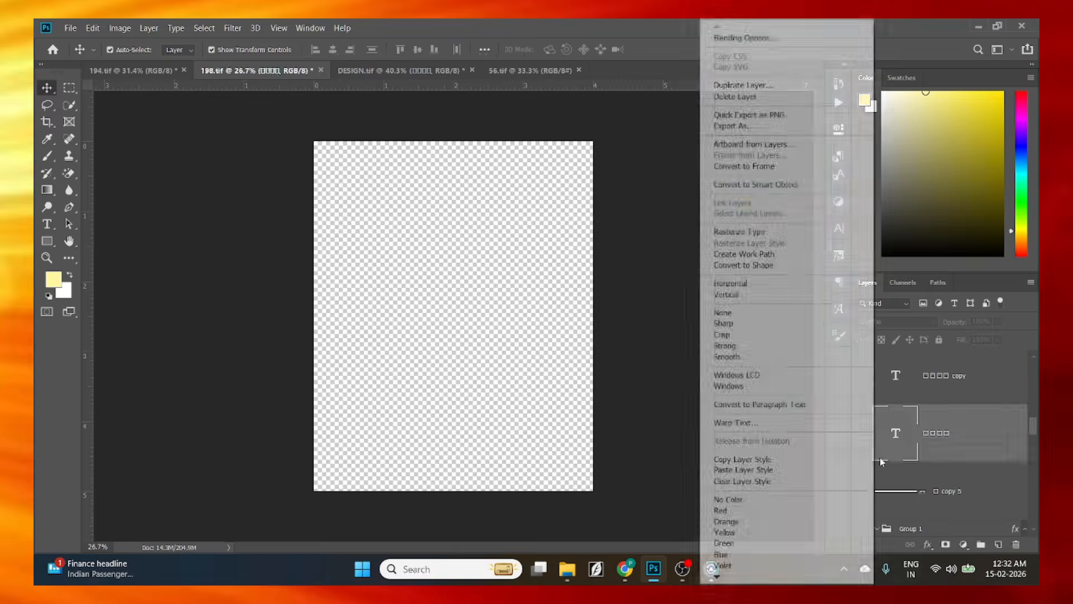
{"action": "left_click", "coordinate": [579, 481]}
{"action": "scroll", "coordinate": [721, 478], "scroll_direction": "down", "scroll_amount": 1}
{"action": "scroll", "coordinate": [935, 483], "scroll_direction": "down", "scroll_amount": 5}
{"action": "scroll", "coordinate": [578, 443], "scroll_direction": "down", "scroll_amount": 3}
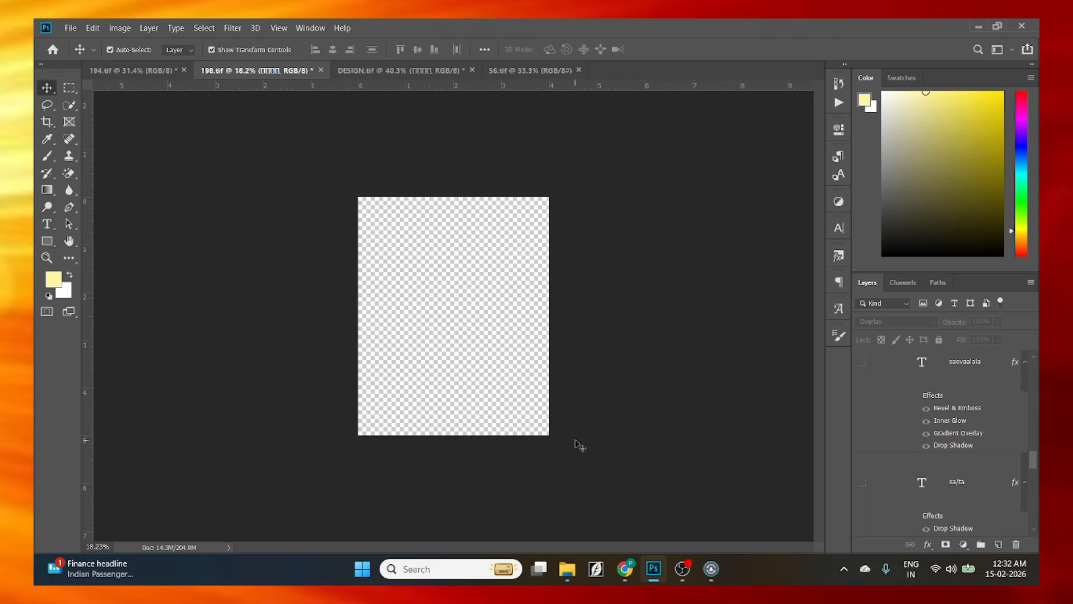
{"action": "scroll", "coordinate": [462, 399], "scroll_direction": "up", "scroll_amount": 7}
{"action": "scroll", "coordinate": [464, 402], "scroll_direction": "up", "scroll_amount": 1}
{"action": "scroll", "coordinate": [844, 454], "scroll_direction": "down", "scroll_amount": 3}
{"action": "scroll", "coordinate": [542, 398], "scroll_direction": "down", "scroll_amount": 2}
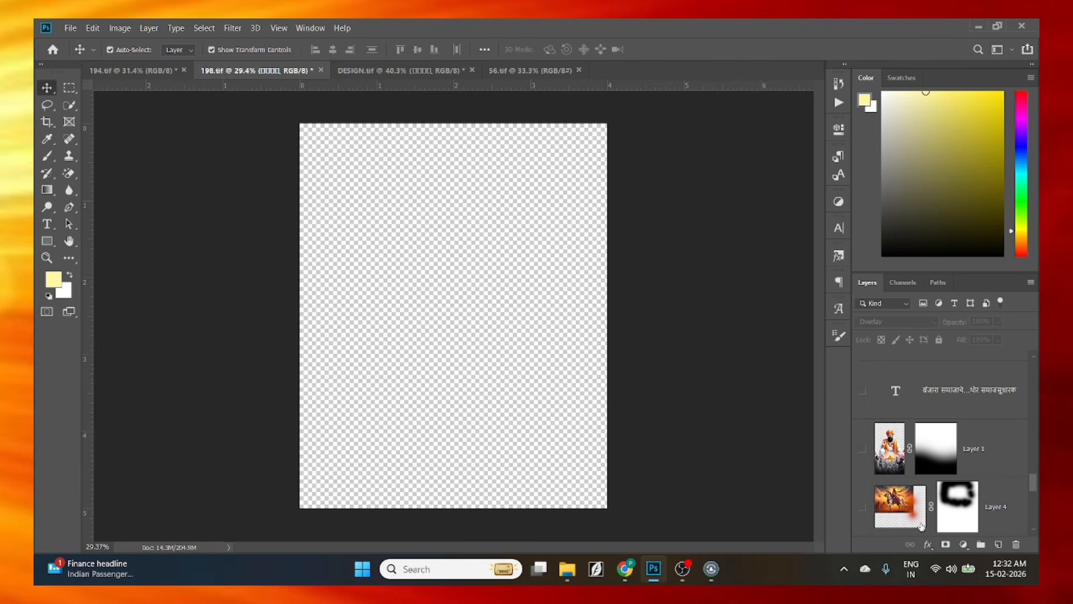
{"action": "scroll", "coordinate": [846, 461], "scroll_direction": "down", "scroll_amount": 2}
{"action": "scroll", "coordinate": [847, 462], "scroll_direction": "down", "scroll_amount": 2}
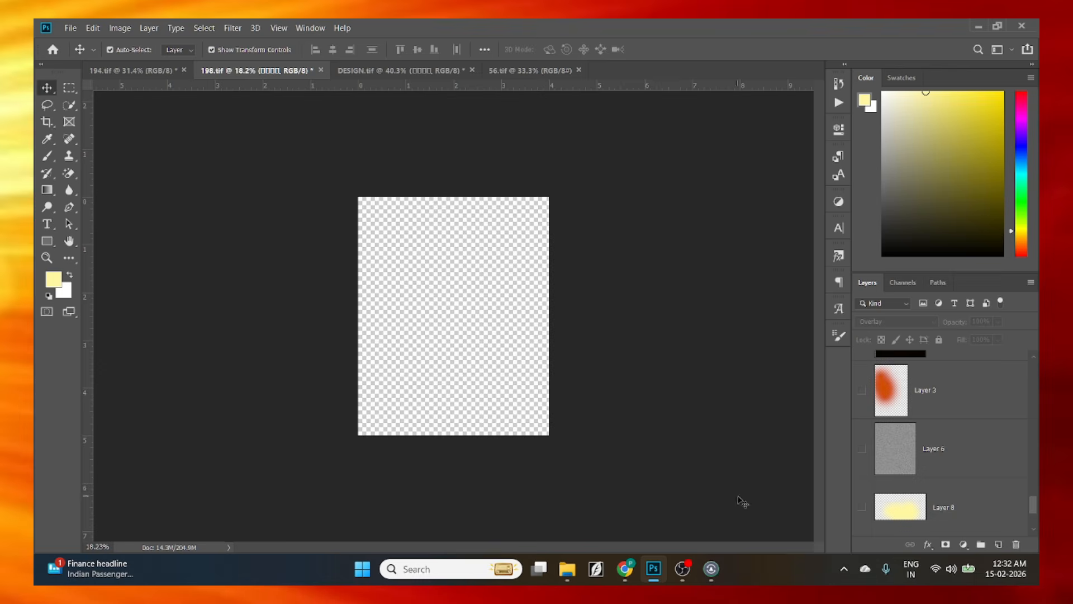
{"action": "scroll", "coordinate": [890, 480], "scroll_direction": "down", "scroll_amount": 2}
{"action": "left_click", "coordinate": [861, 505]}
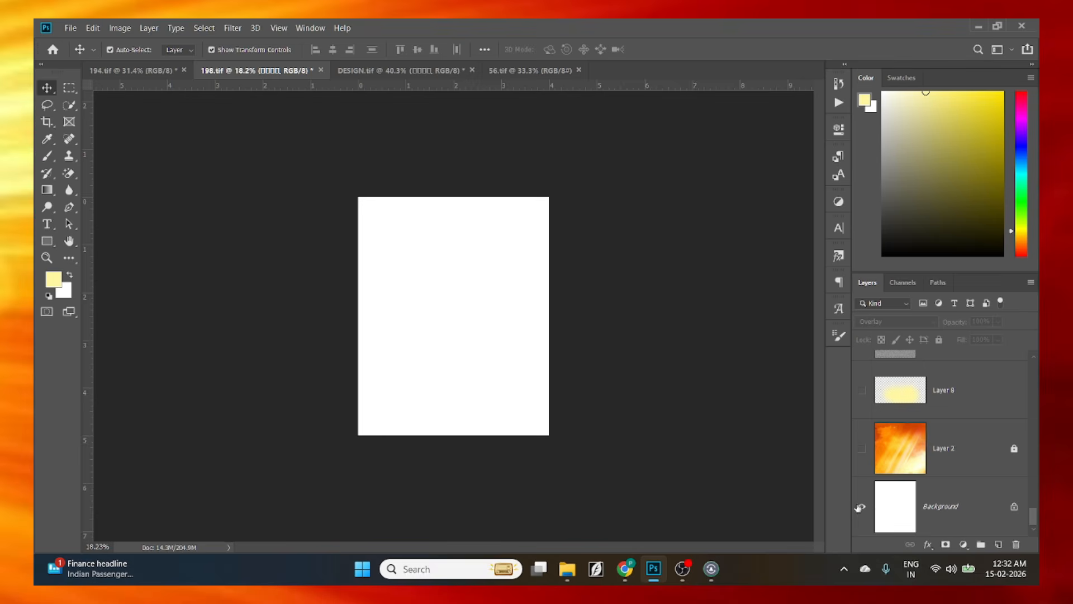
Show Layer 2 as the poster's fiery orange sky background.
{"action": "scroll", "coordinate": [544, 295], "scroll_direction": "up", "scroll_amount": 3}
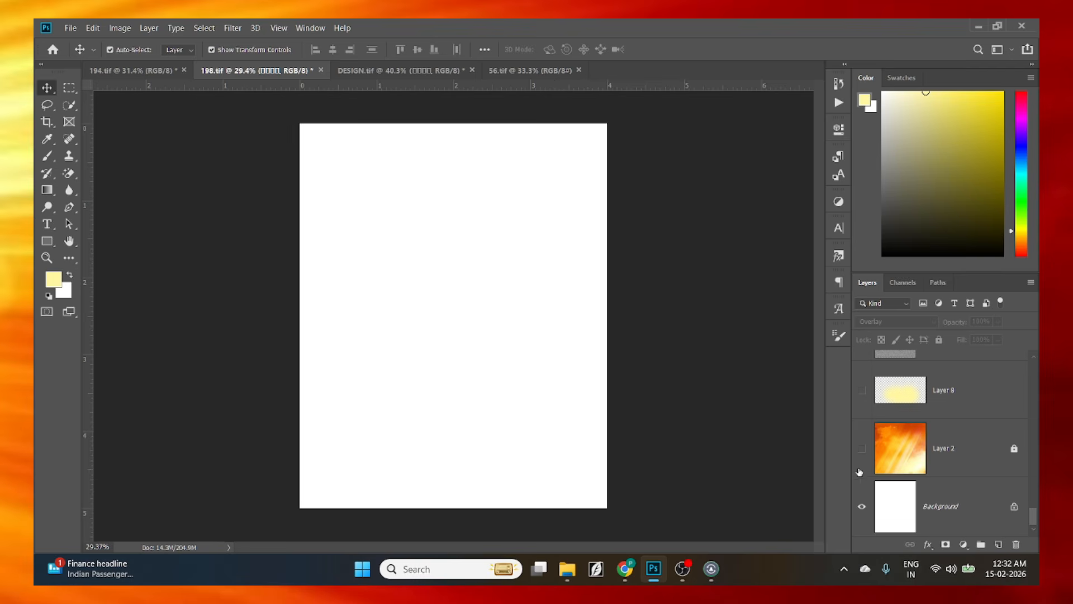
{"action": "left_click", "coordinate": [862, 448]}
{"action": "scroll", "coordinate": [876, 481], "scroll_direction": "up", "scroll_amount": 1}
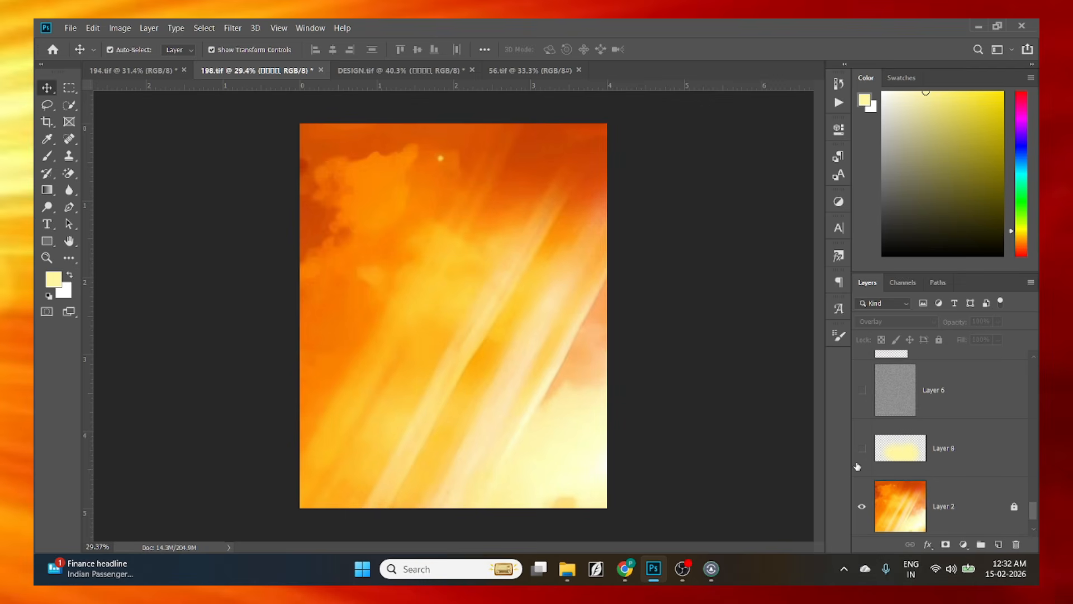
Show the soft yellow glow in Layer 8 and select that layer to check the area it covers.
{"action": "left_click", "coordinate": [859, 464]}
{"action": "scroll", "coordinate": [861, 506], "scroll_direction": "down", "scroll_amount": 1}
{"action": "scroll", "coordinate": [443, 403], "scroll_direction": "down", "scroll_amount": 1}
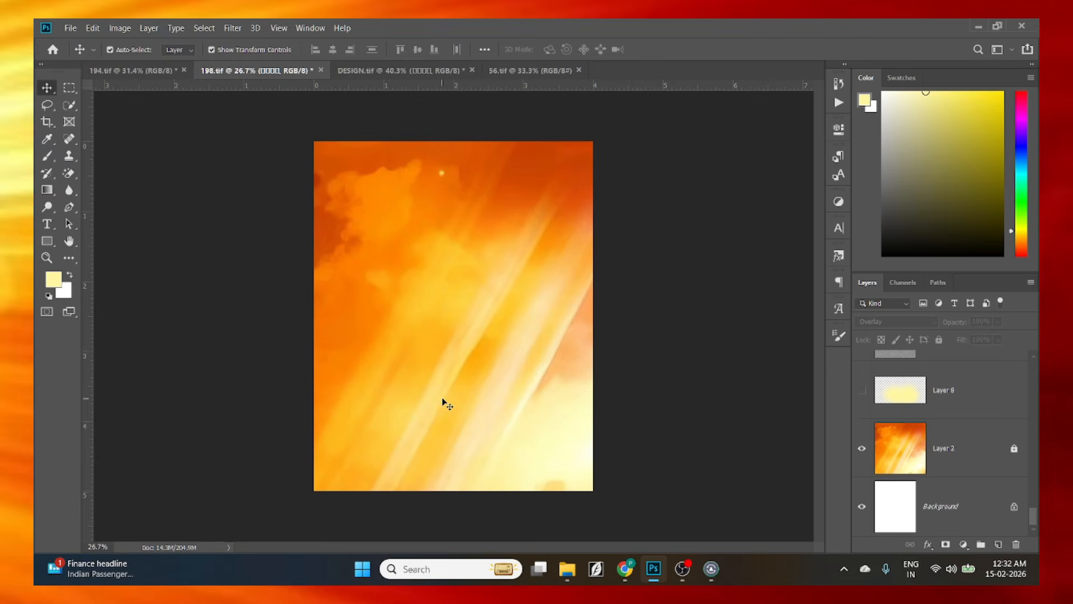
{"action": "scroll", "coordinate": [862, 464], "scroll_direction": "up", "scroll_amount": 1}
{"action": "scroll", "coordinate": [861, 464], "scroll_direction": "down", "scroll_amount": 1}
{"action": "scroll", "coordinate": [862, 464], "scroll_direction": "up", "scroll_amount": 1}
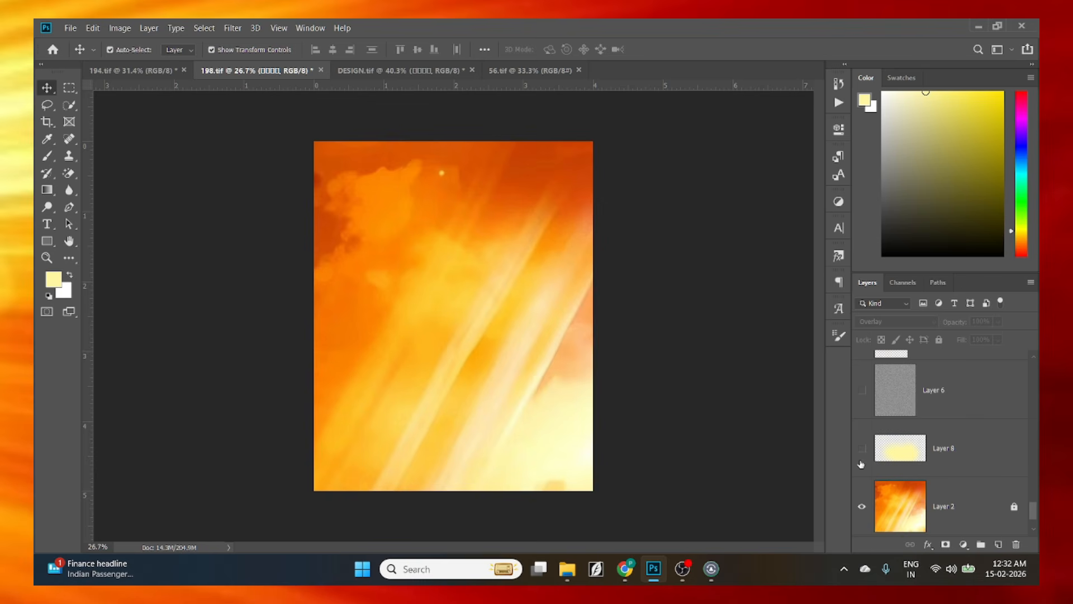
{"action": "left_click", "coordinate": [861, 448]}
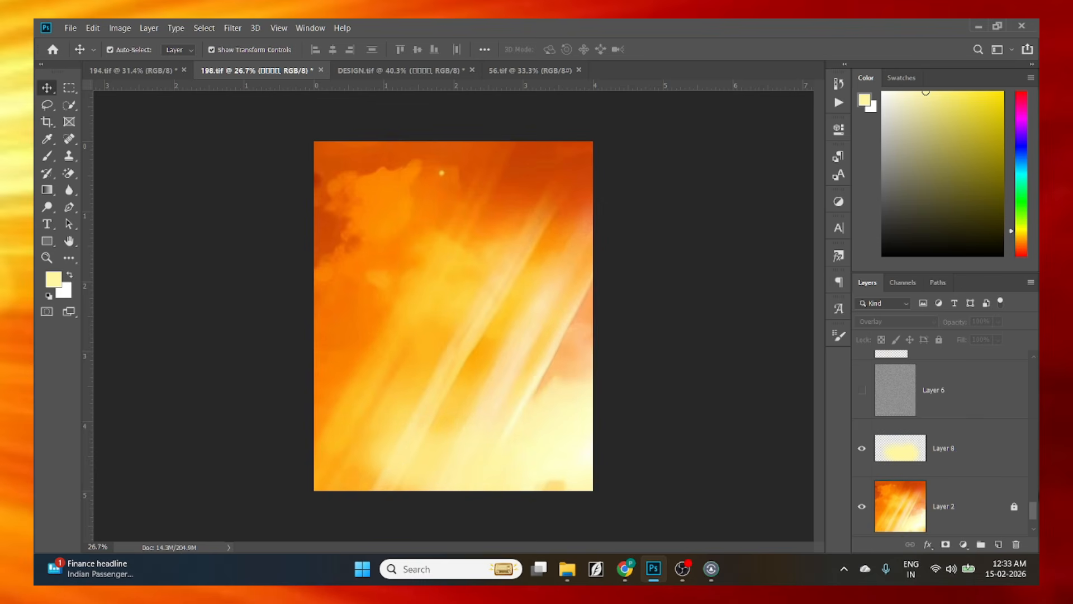
{"action": "left_click", "coordinate": [944, 448]}
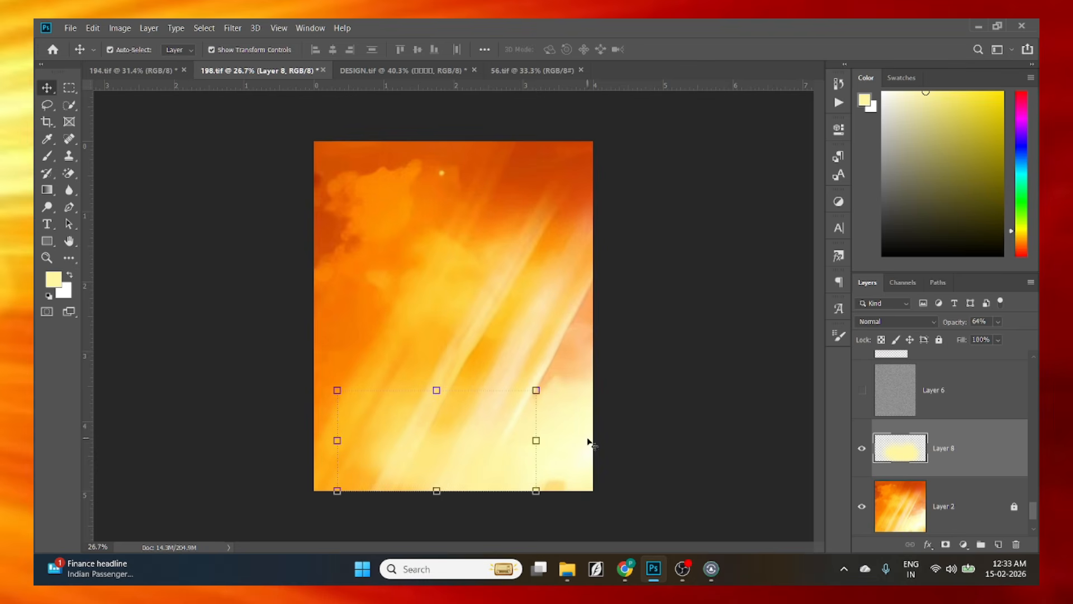
Show the Layer 6 grain texture over the orange background, inspect it up close, and clear the layer selection.
{"action": "left_click", "coordinate": [862, 390]}
{"action": "scroll", "coordinate": [493, 335], "scroll_direction": "up", "scroll_amount": 3}
{"action": "scroll", "coordinate": [552, 279], "scroll_direction": "up", "scroll_amount": 3}
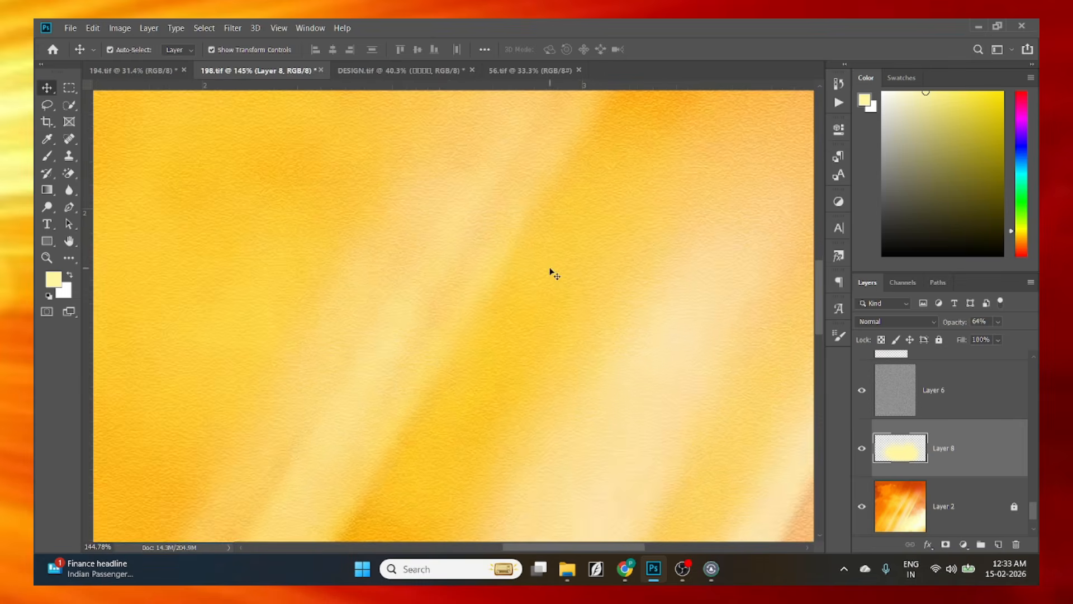
{"action": "scroll", "coordinate": [553, 271], "scroll_direction": "down", "scroll_amount": 4}
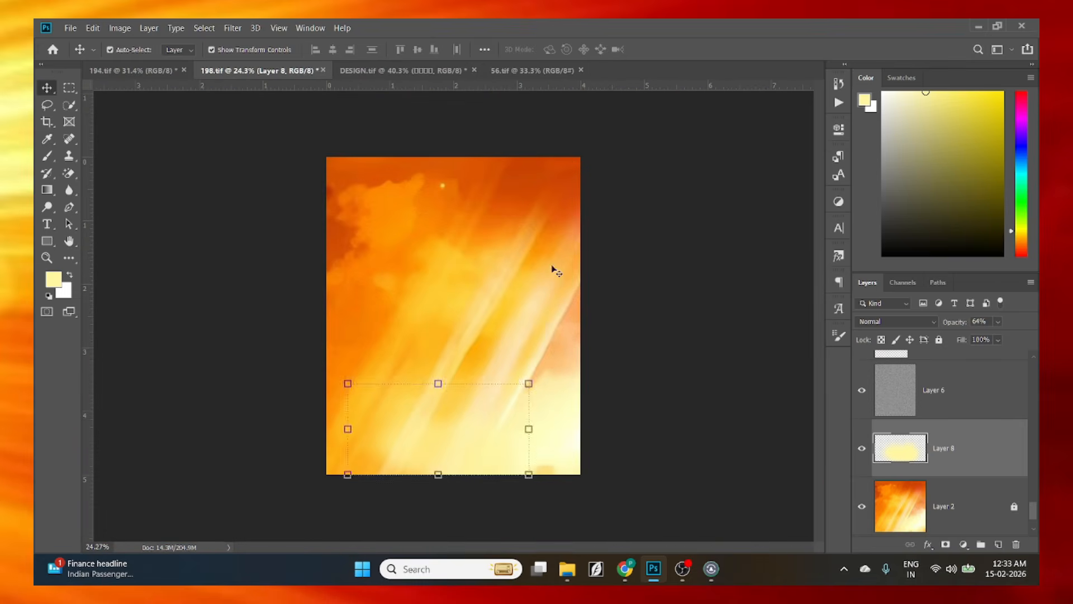
{"action": "left_click", "coordinate": [685, 252]}
{"action": "scroll", "coordinate": [889, 433], "scroll_direction": "up", "scroll_amount": 3}
{"action": "scroll", "coordinate": [546, 355], "scroll_direction": "up", "scroll_amount": 1}
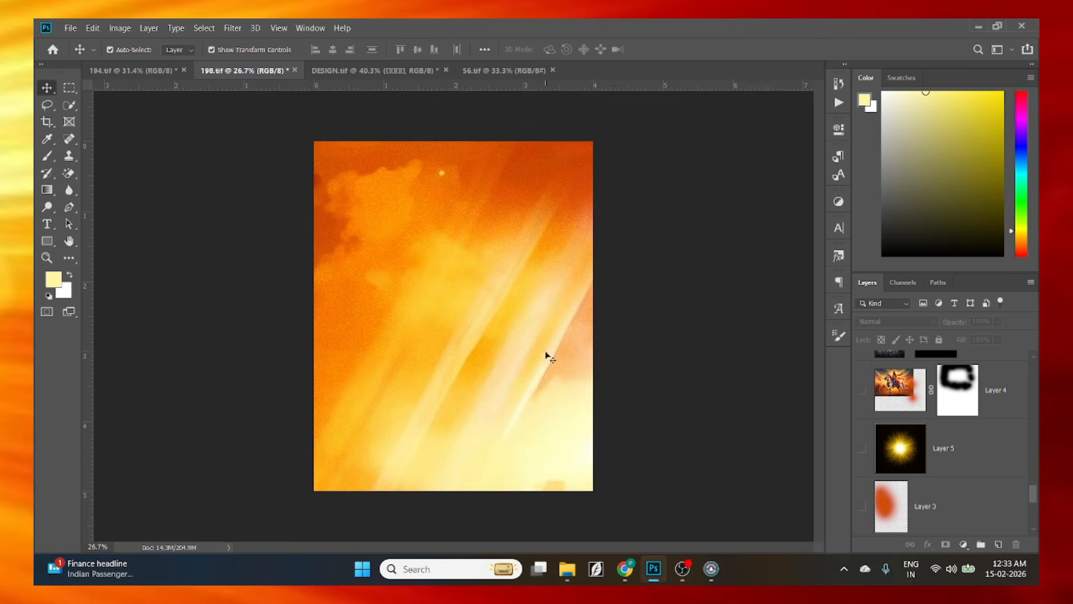
{"action": "scroll", "coordinate": [959, 443], "scroll_direction": "down", "scroll_amount": 2}
{"action": "scroll", "coordinate": [750, 455], "scroll_direction": "up", "scroll_amount": 2}
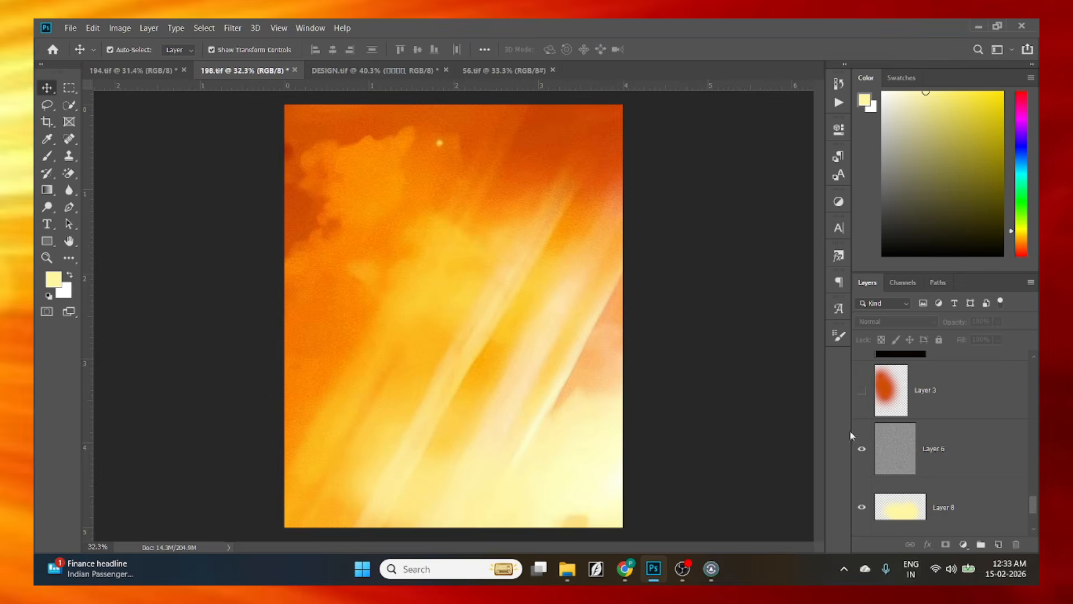
Show the soft red-orange glow in Layer 3 and select that layer to check the area it covers.
{"action": "left_click", "coordinate": [862, 391]}
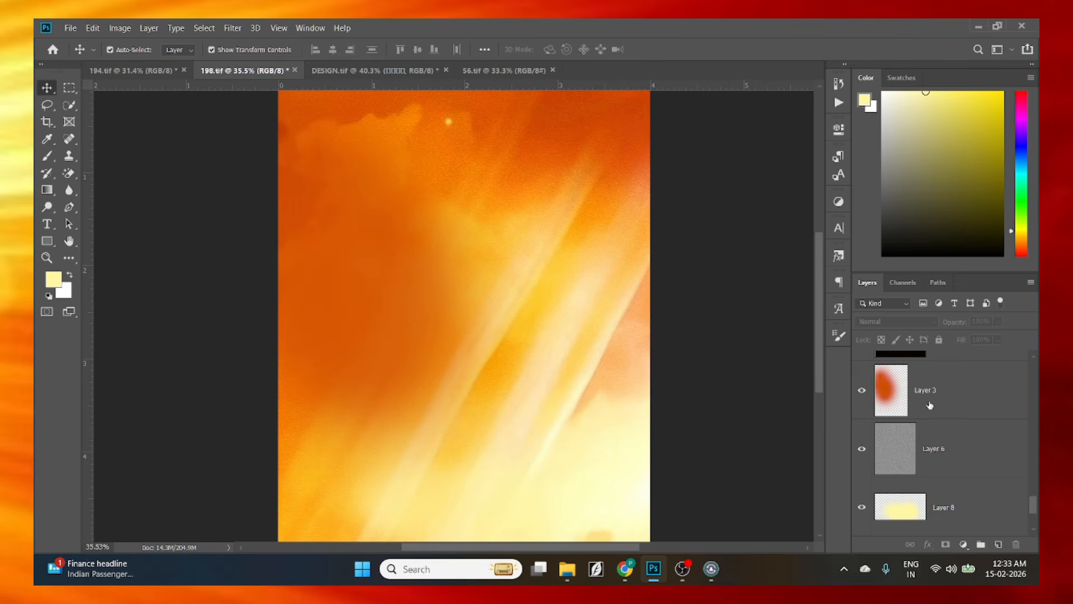
{"action": "left_click", "coordinate": [954, 400]}
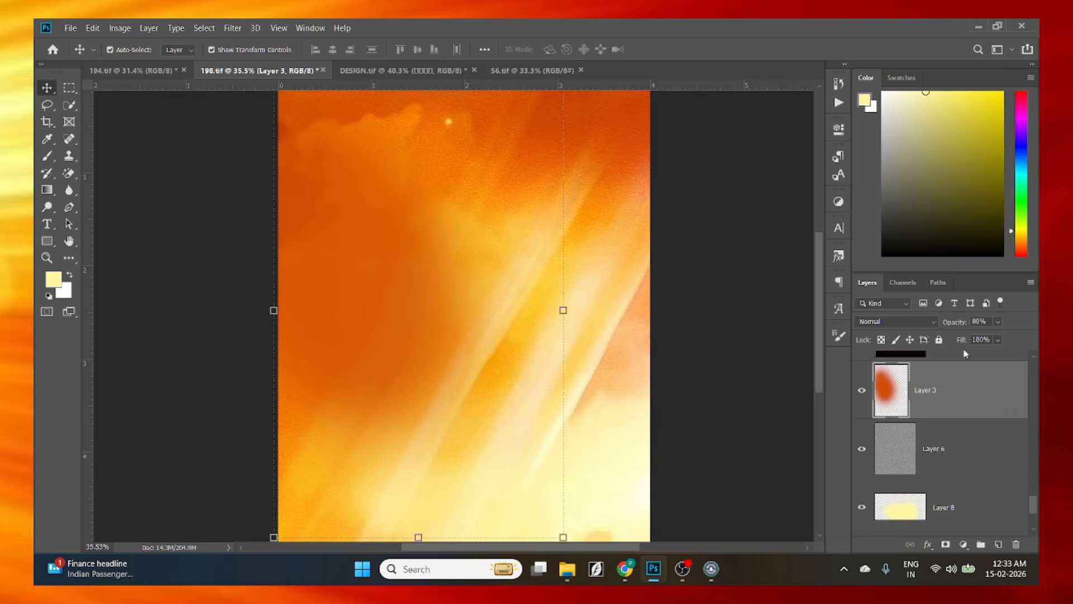
Show the sunburst in Layer 5 over the orange background, clear the layer selection, and inspect the glow up close.
{"action": "scroll", "coordinate": [912, 425], "scroll_direction": "up", "scroll_amount": 2}
{"action": "left_click", "coordinate": [866, 408]}
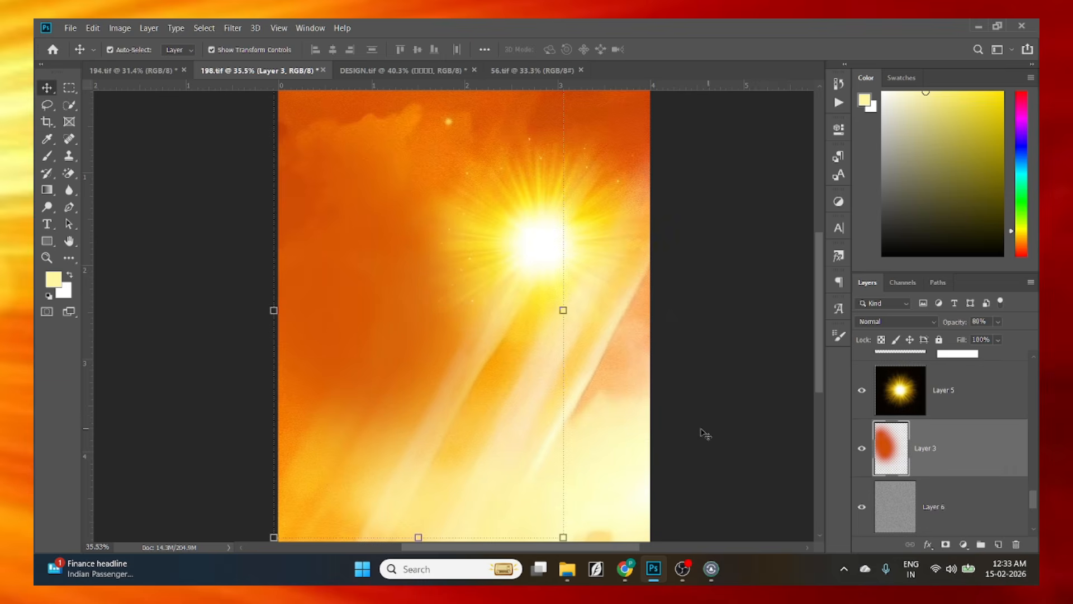
{"action": "scroll", "coordinate": [700, 429], "scroll_direction": "down", "scroll_amount": 2}
{"action": "left_click", "coordinate": [700, 408]}
{"action": "scroll", "coordinate": [579, 279], "scroll_direction": "up", "scroll_amount": 3}
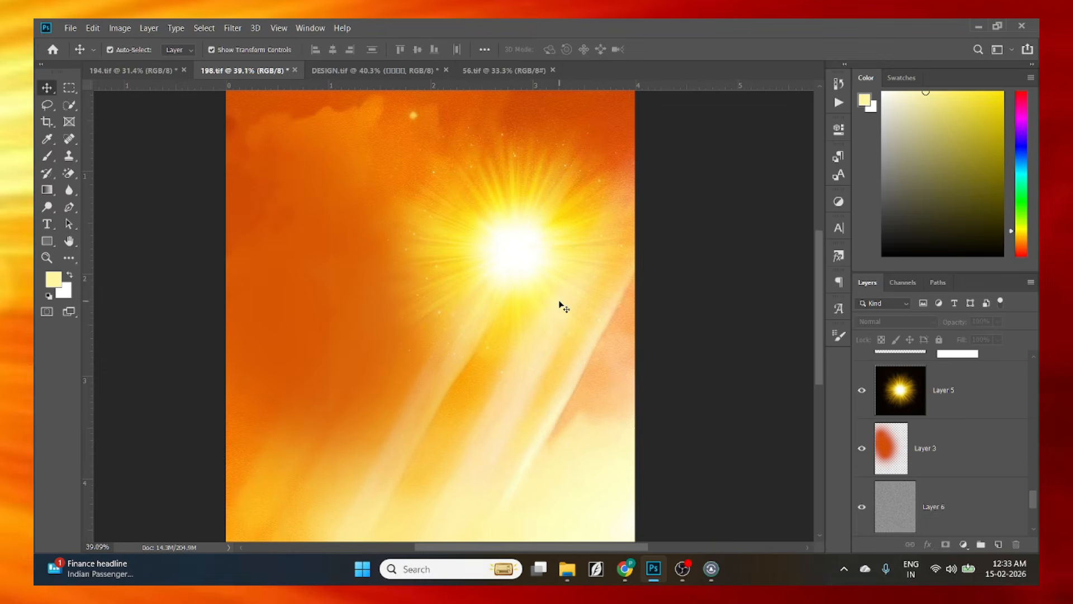
{"action": "scroll", "coordinate": [944, 442], "scroll_direction": "up", "scroll_amount": 3}
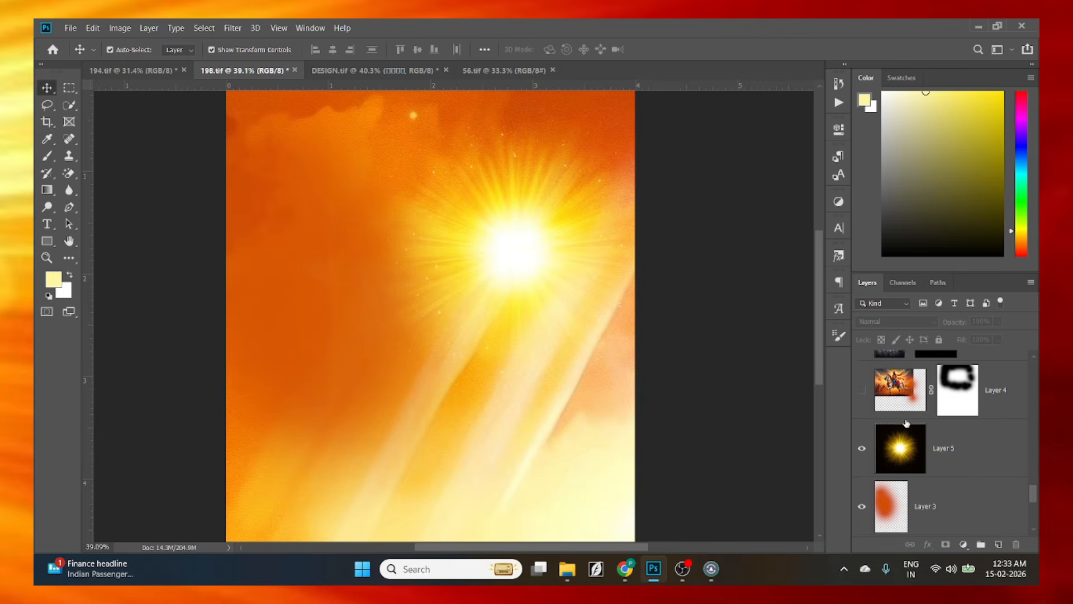
{"action": "scroll", "coordinate": [895, 444], "scroll_direction": "down", "scroll_amount": 1}
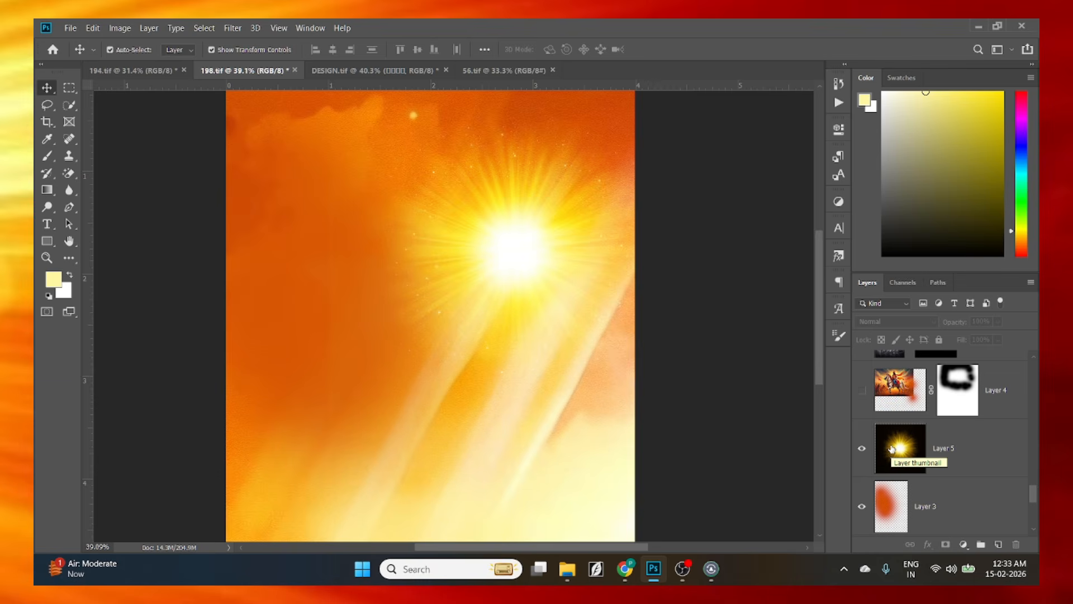
Show the masked horse rider artwork in Layer 4 and inspect how it blends into the orange sky.
{"action": "scroll", "coordinate": [893, 449], "scroll_direction": "up", "scroll_amount": 1}
{"action": "left_click", "coordinate": [862, 448]}
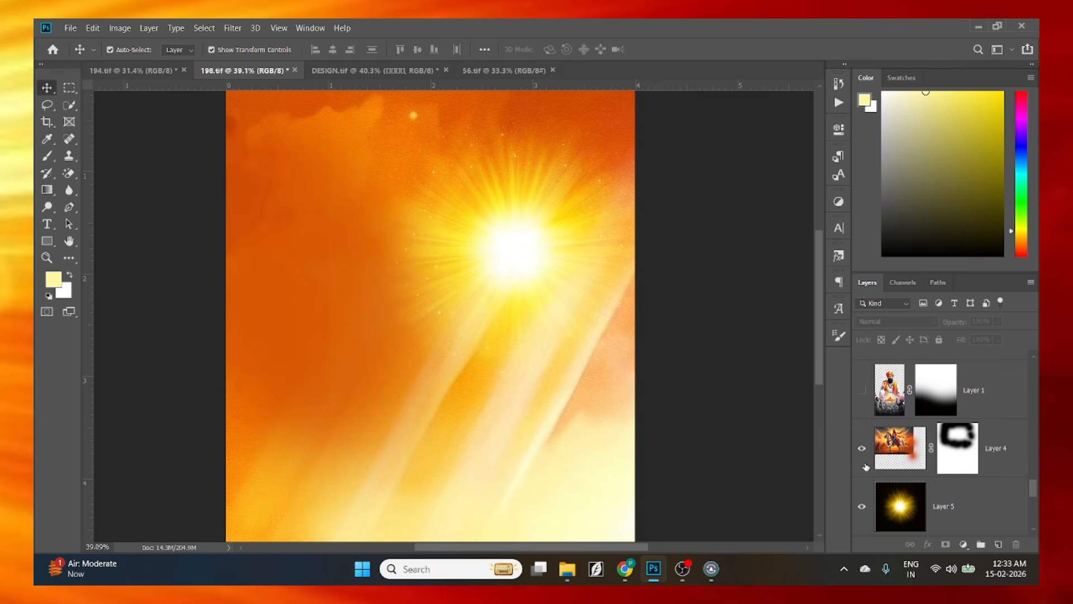
{"action": "scroll", "coordinate": [379, 284], "scroll_direction": "down", "scroll_amount": 2}
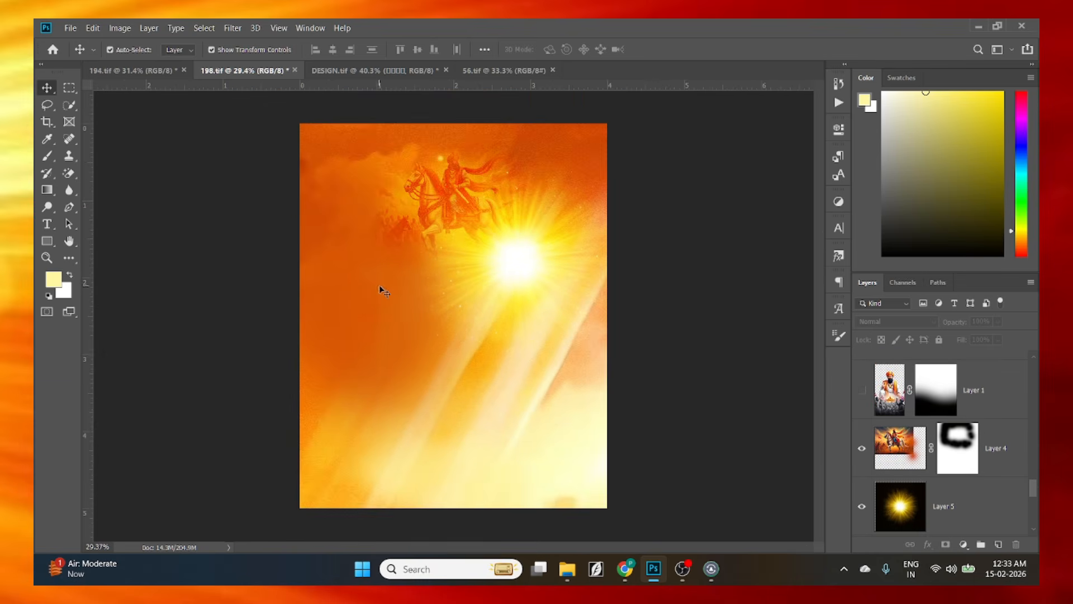
{"action": "scroll", "coordinate": [469, 155], "scroll_direction": "up", "scroll_amount": 8}
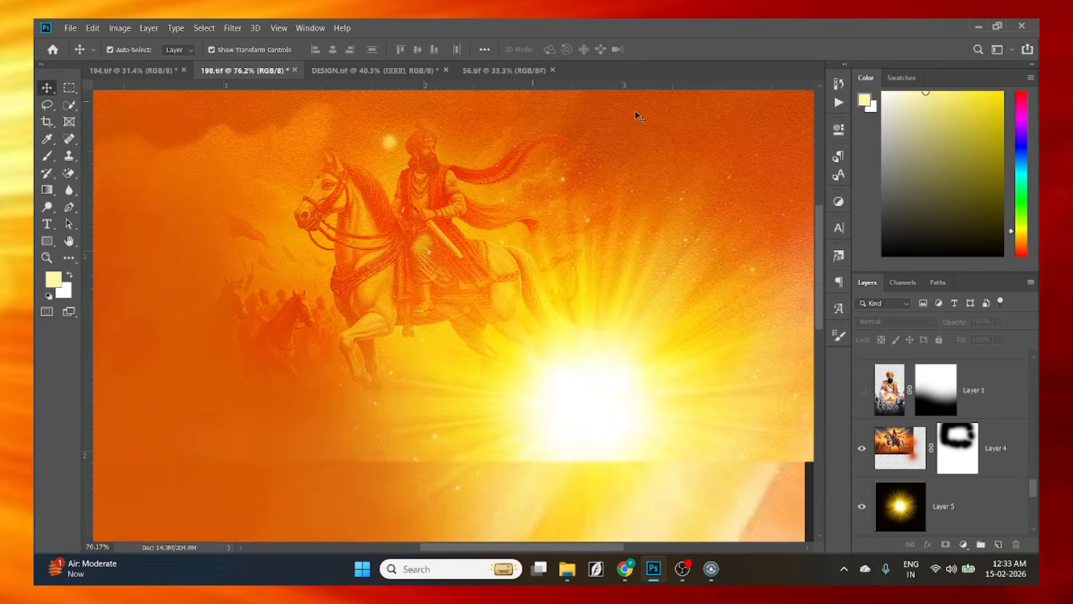
{"action": "scroll", "coordinate": [492, 162], "scroll_direction": "down", "scroll_amount": 4}
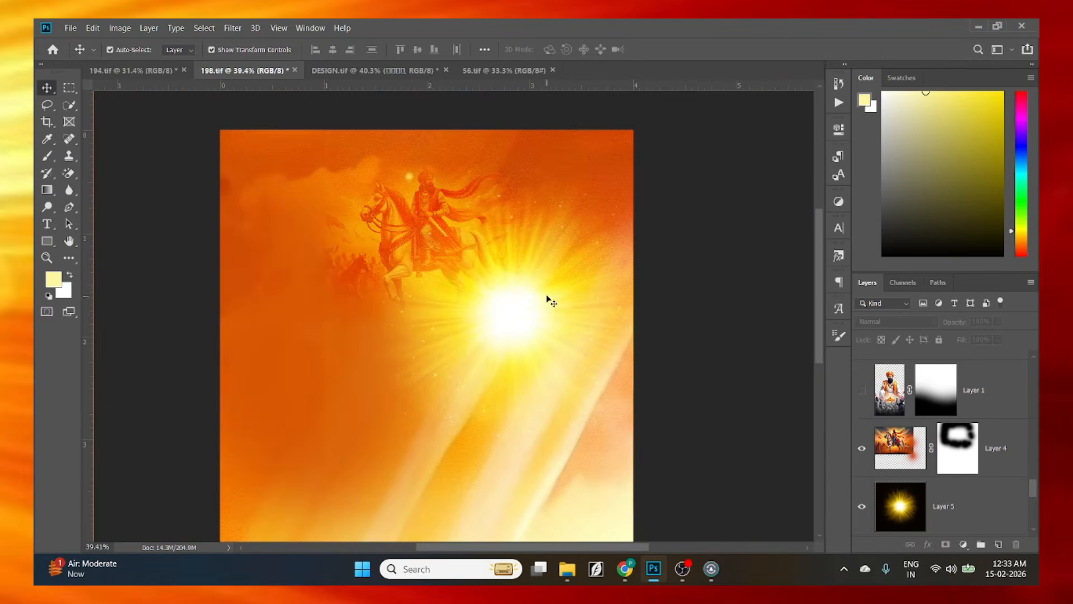
Select the horse rider in Layer 4 to check its blend mode and the area it covers.
{"action": "left_click", "coordinate": [1006, 463]}
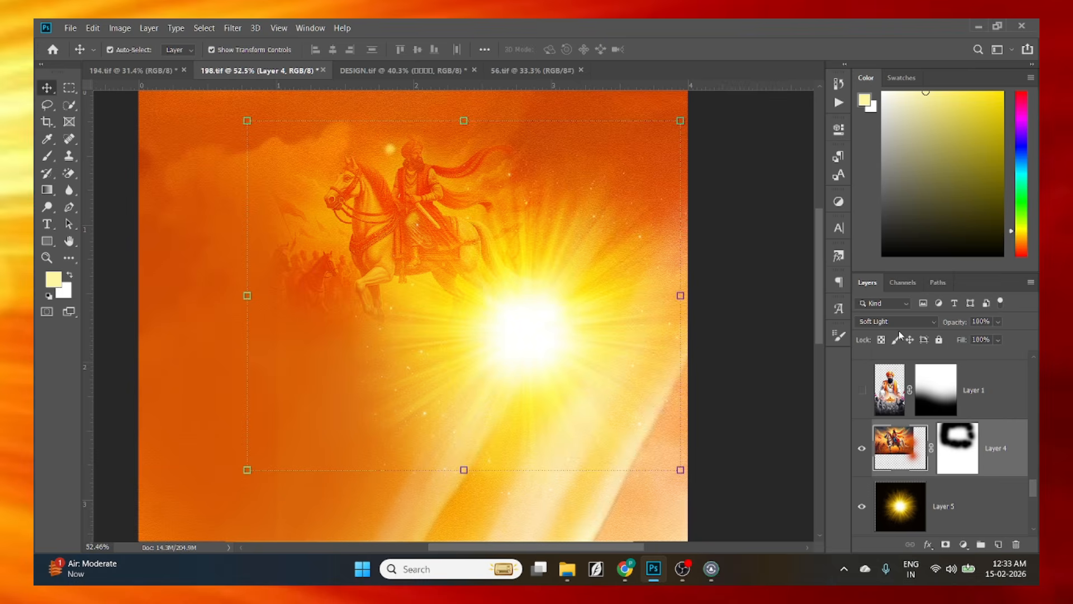
{"action": "scroll", "coordinate": [334, 207], "scroll_direction": "down", "scroll_amount": 1}
{"action": "left_click", "coordinate": [998, 446], "text": "ctrl"}
{"action": "left_click", "coordinate": [998, 445]}
Show the masked turbaned saint portrait in Layer 1 in front of the sunburst, clear the selection, and review the composition.
{"action": "left_click", "coordinate": [989, 392]}
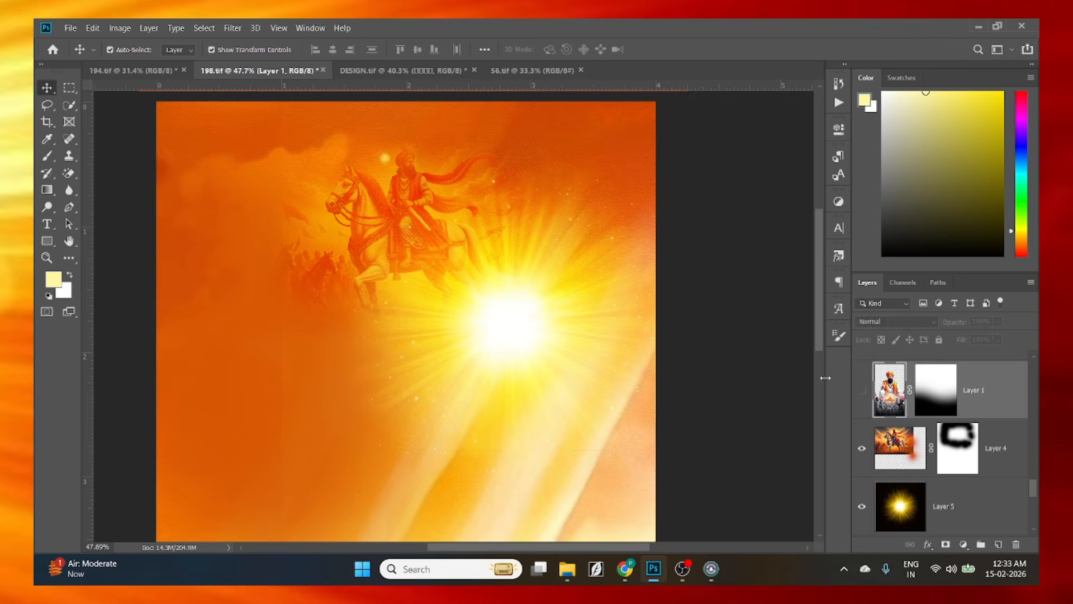
{"action": "left_click", "coordinate": [861, 389]}
{"action": "left_click", "coordinate": [755, 361]}
{"action": "scroll", "coordinate": [756, 362], "scroll_direction": "down", "scroll_amount": 4}
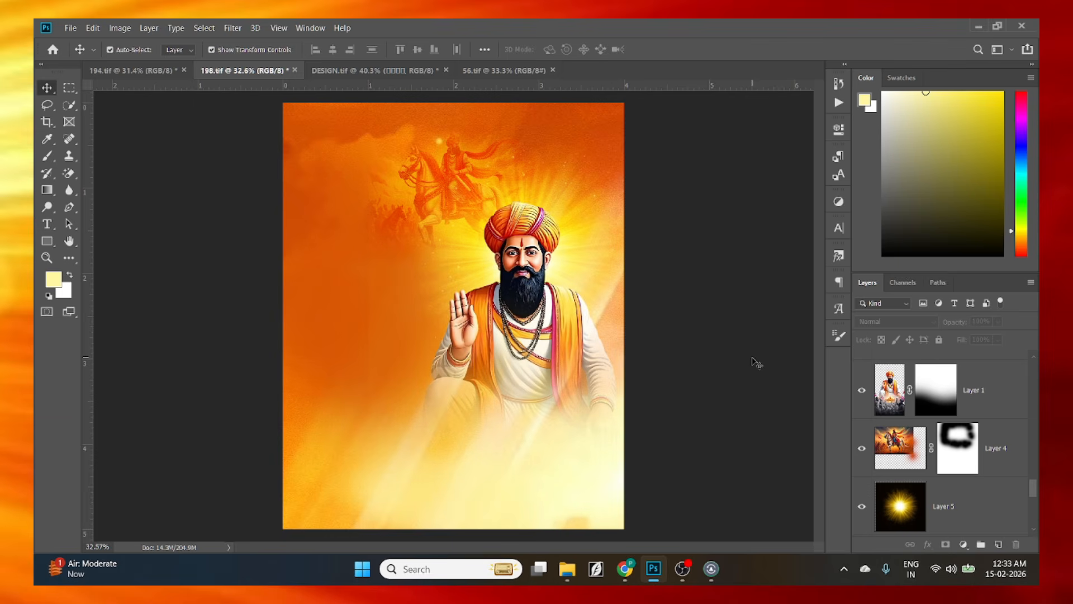
{"action": "scroll", "coordinate": [394, 246], "scroll_direction": "up", "scroll_amount": 1}
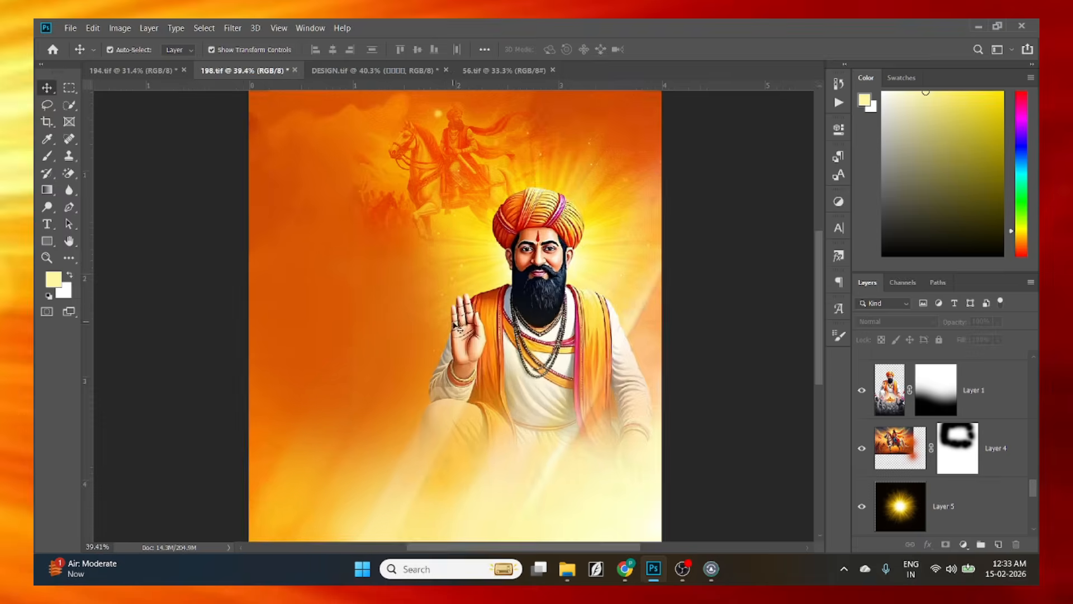
{"action": "scroll", "coordinate": [336, 302], "scroll_direction": "down", "scroll_amount": 2}
{"action": "scroll", "coordinate": [503, 313], "scroll_direction": "up", "scroll_amount": 2}
{"action": "scroll", "coordinate": [885, 498], "scroll_direction": "up", "scroll_amount": 3}
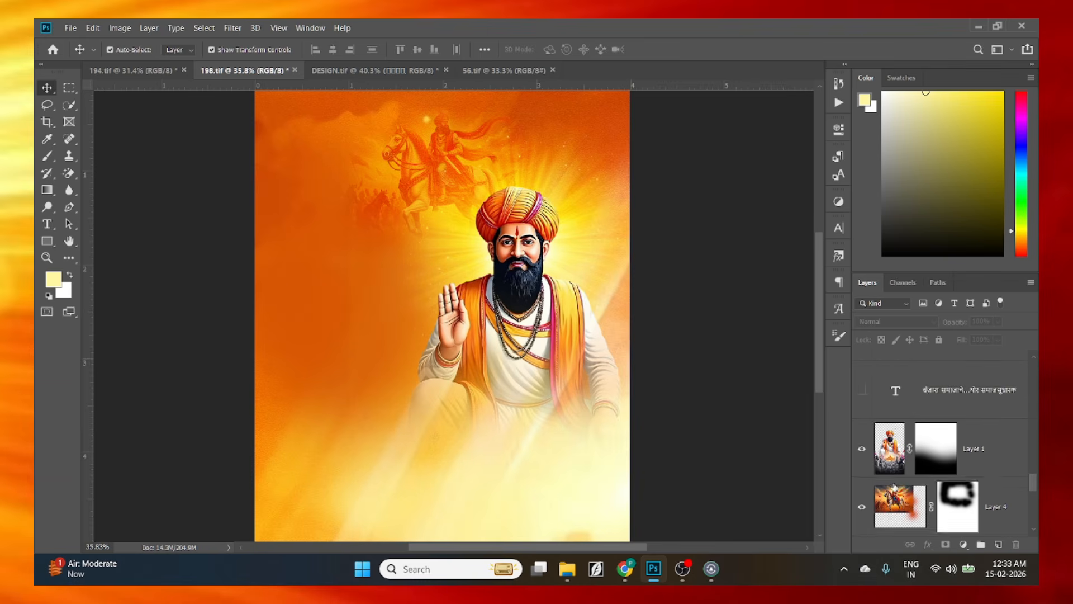
Show the white text layer "बंजारा समाजाचे आद्यदैवत,थोर समाजसुधारक" beside the portrait and inspect its lettering.
{"action": "left_click", "coordinate": [862, 508]}
{"action": "scroll", "coordinate": [276, 185], "scroll_direction": "down", "scroll_amount": 1}
{"action": "scroll", "coordinate": [419, 280], "scroll_direction": "up", "scroll_amount": 3}
{"action": "scroll", "coordinate": [420, 281], "scroll_direction": "up", "scroll_amount": 2}
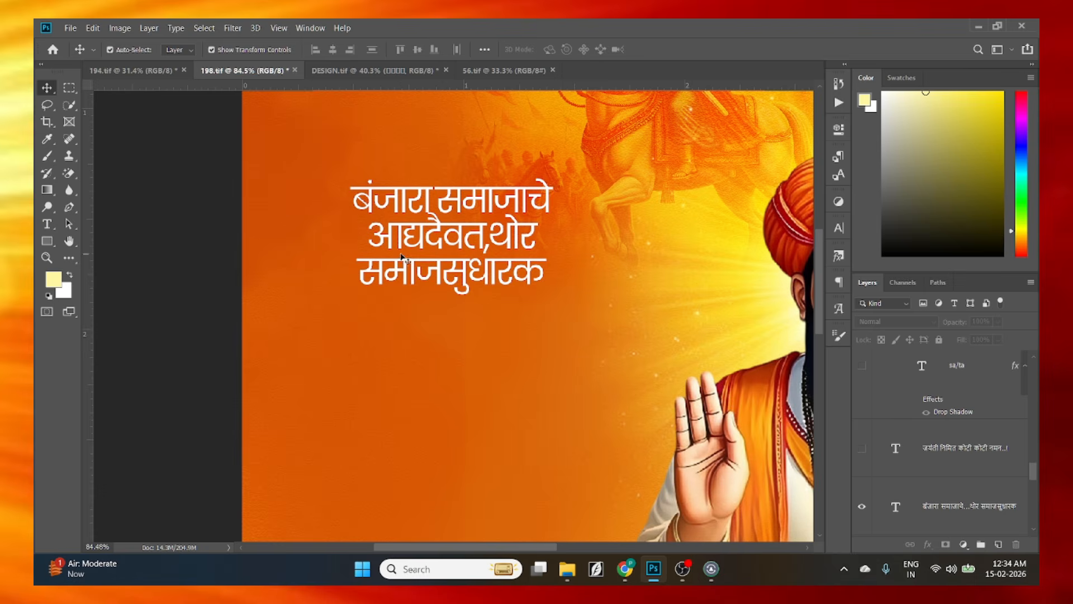
{"action": "scroll", "coordinate": [423, 260], "scroll_direction": "down", "scroll_amount": 5}
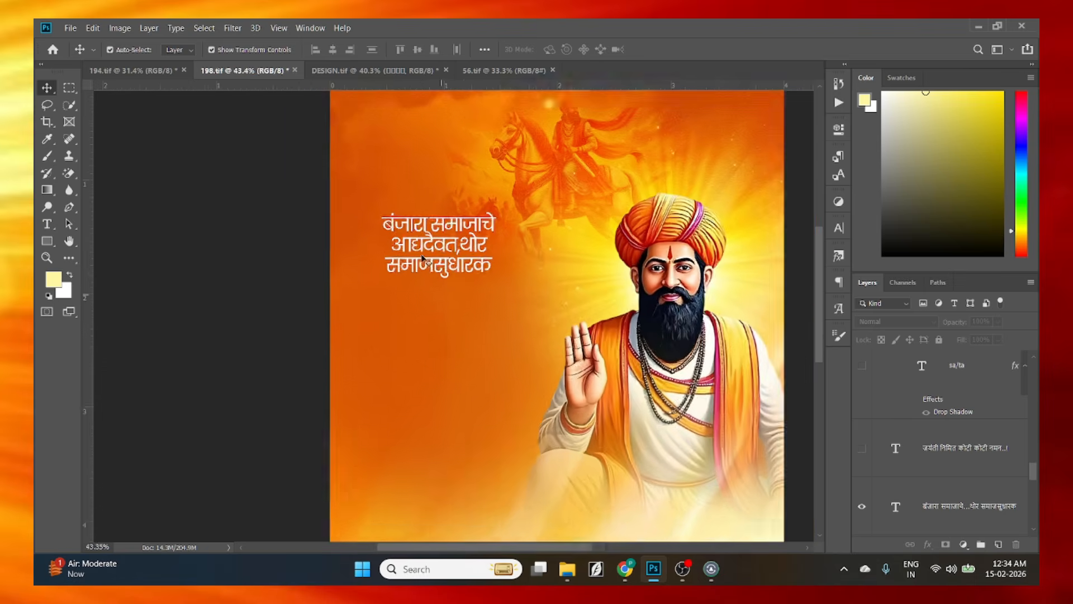
{"action": "scroll", "coordinate": [316, 229], "scroll_direction": "up", "scroll_amount": 1}
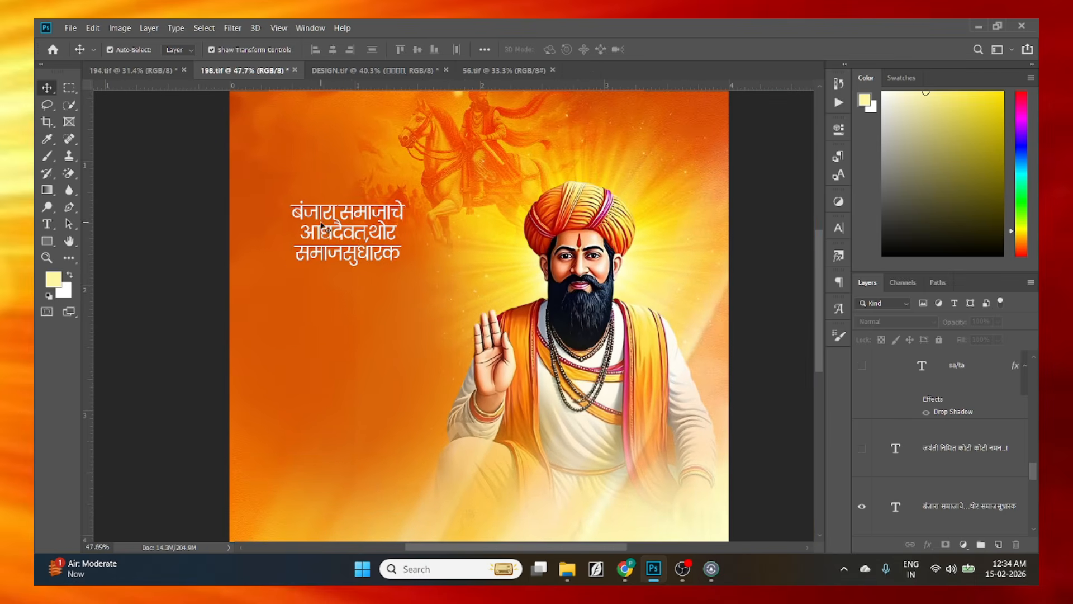
{"action": "left_click", "coordinate": [319, 226]}
{"action": "left_click", "coordinate": [882, 520], "text": "ctrl"}
Show the greeting text layer "जयंती निमित कोटी कोटी नमन..!" and toggle its visibility to compare the poster with and without it.
{"action": "left_click", "coordinate": [862, 448]}
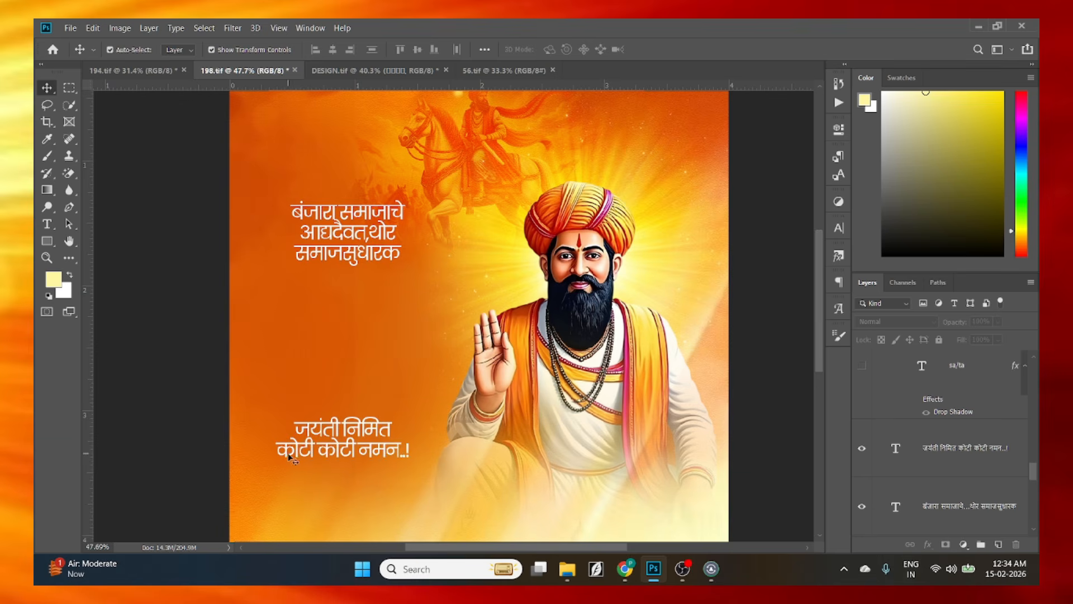
{"action": "scroll", "coordinate": [295, 459], "scroll_direction": "up", "scroll_amount": 2}
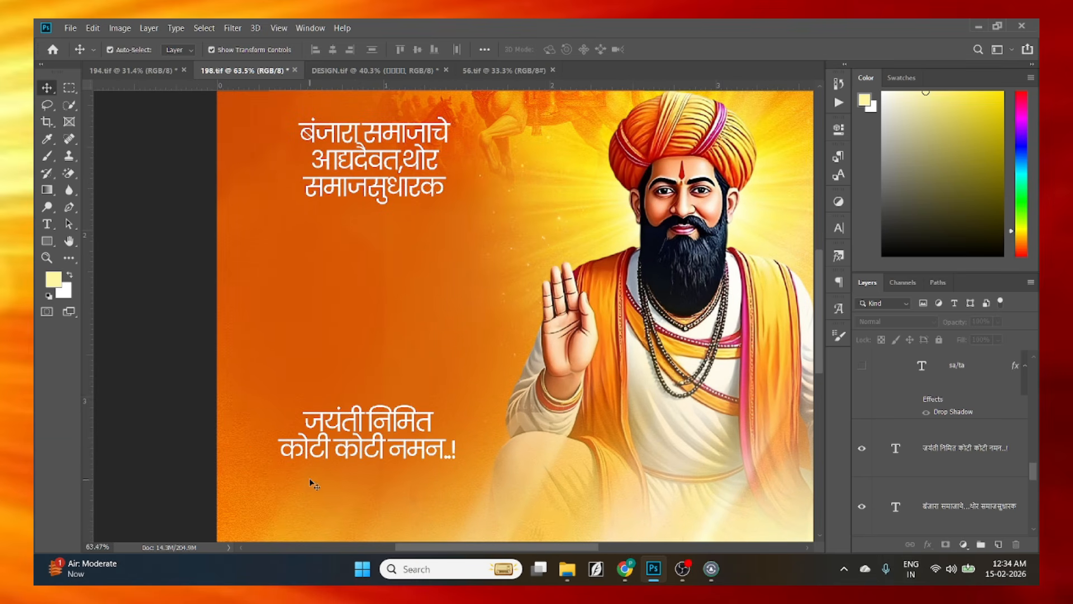
{"action": "scroll", "coordinate": [598, 471], "scroll_direction": "down", "scroll_amount": 2}
{"action": "scroll", "coordinate": [572, 478], "scroll_direction": "down", "scroll_amount": 1}
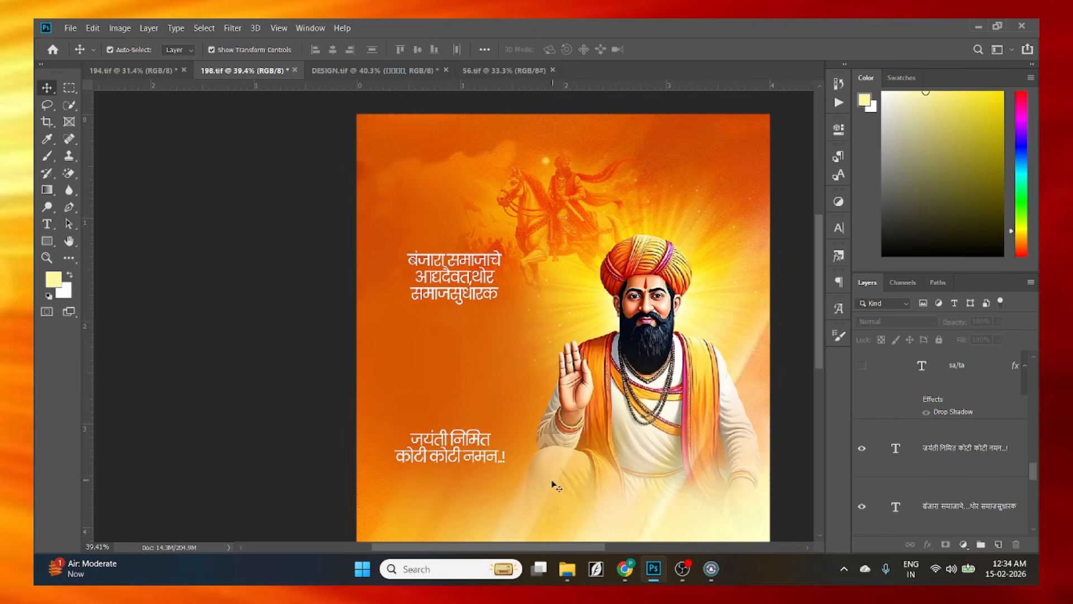
{"action": "scroll", "coordinate": [868, 428], "scroll_direction": "up", "scroll_amount": 1}
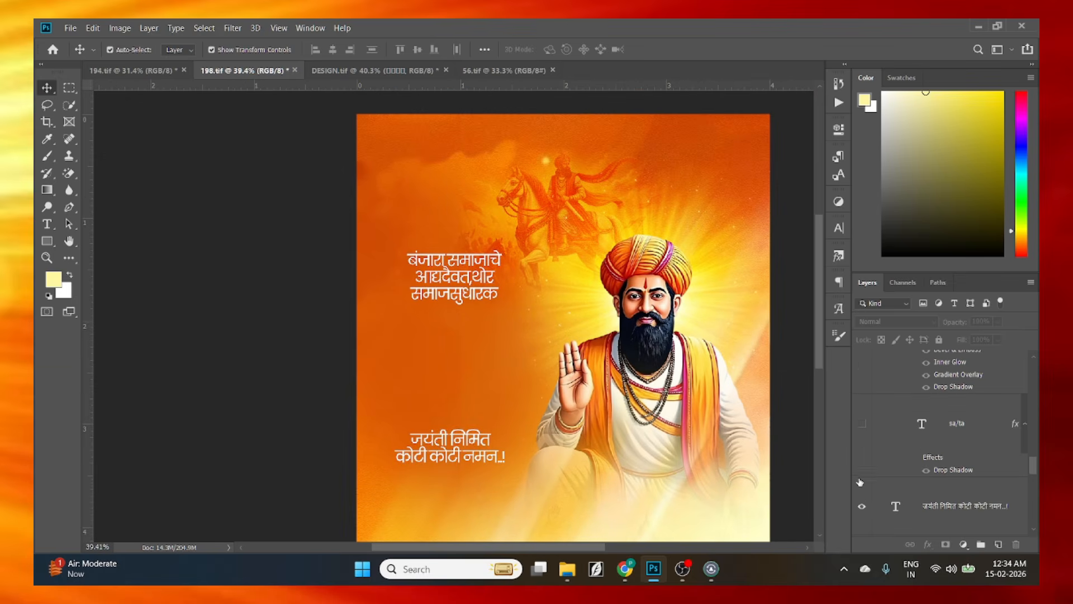
{"action": "left_click", "coordinate": [862, 506]}
{"action": "left_click", "coordinate": [862, 506]}
Show the sa/ta text layer as the title word "संत" below the introductory text and inspect it up close.
{"action": "left_click", "coordinate": [862, 423]}
{"action": "scroll", "coordinate": [428, 416], "scroll_direction": "up", "scroll_amount": 2}
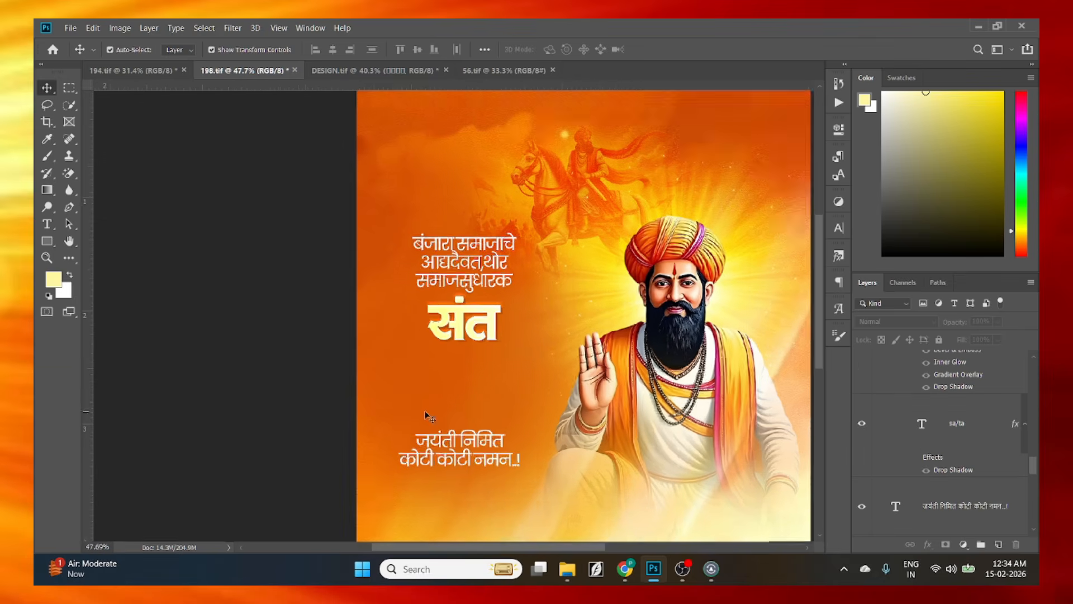
{"action": "scroll", "coordinate": [427, 415], "scroll_direction": "up", "scroll_amount": 1}
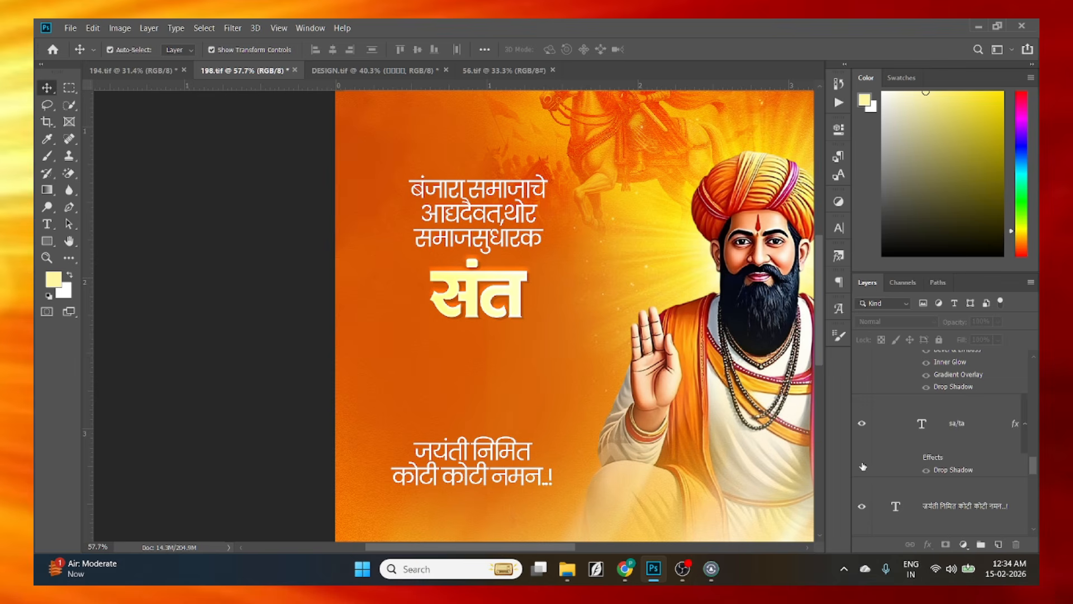
Show the saevaalala and maharaja text layers to complete the large title below "संत".
{"action": "scroll", "coordinate": [865, 464], "scroll_direction": "up", "scroll_amount": 2}
{"action": "left_click", "coordinate": [862, 419]}
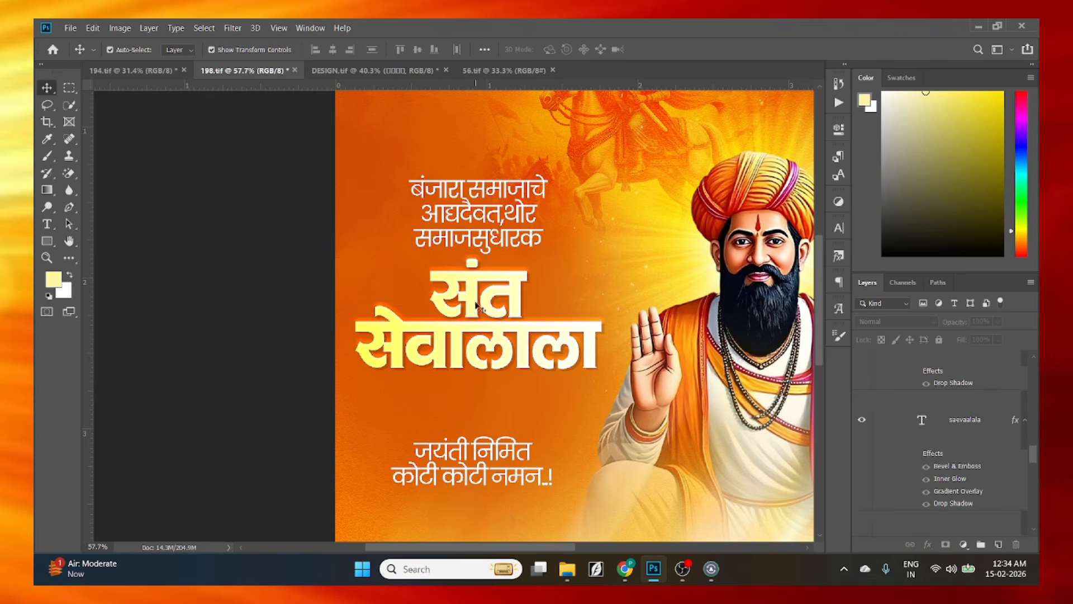
{"action": "scroll", "coordinate": [933, 455], "scroll_direction": "up", "scroll_amount": 1}
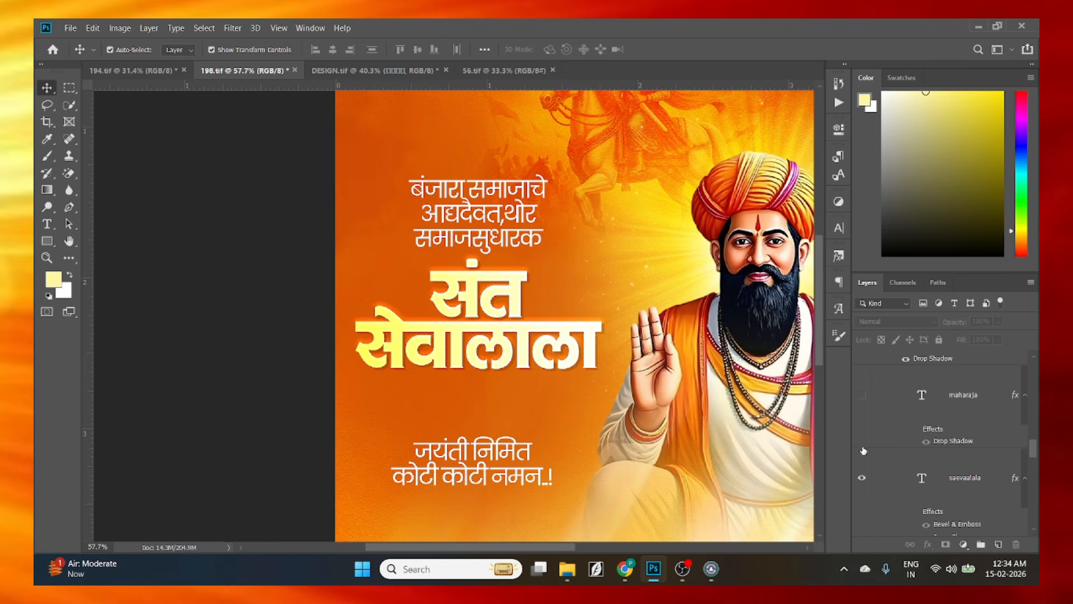
{"action": "left_click", "coordinate": [862, 395]}
Review the effects on the title's Group 1, and show the copy 5 layer as a yellow triangle-and-dot border above the horse rider.
{"action": "scroll", "coordinate": [882, 453], "scroll_direction": "up", "scroll_amount": 1}
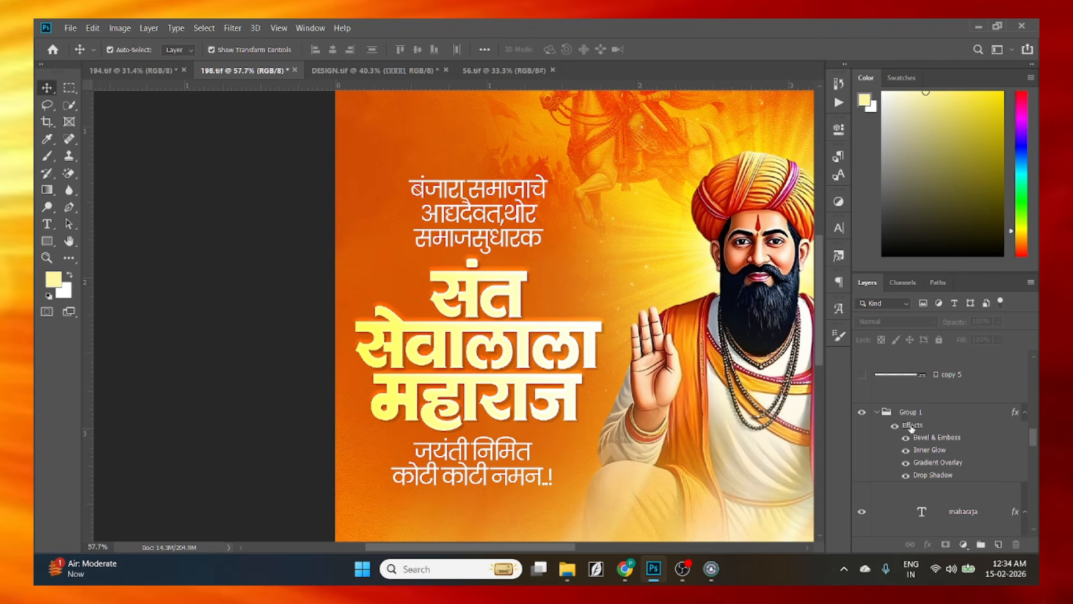
{"action": "scroll", "coordinate": [911, 427], "scroll_direction": "up", "scroll_amount": 1}
{"action": "scroll", "coordinate": [888, 448], "scroll_direction": "up", "scroll_amount": 1}
{"action": "scroll", "coordinate": [897, 463], "scroll_direction": "down", "scroll_amount": 2}
{"action": "key", "text": "ctrl+0"}
{"action": "scroll", "coordinate": [867, 470], "scroll_direction": "up", "scroll_amount": 1}
{"action": "left_click", "coordinate": [862, 433]}
{"action": "scroll", "coordinate": [437, 111], "scroll_direction": "up", "scroll_amount": 4}
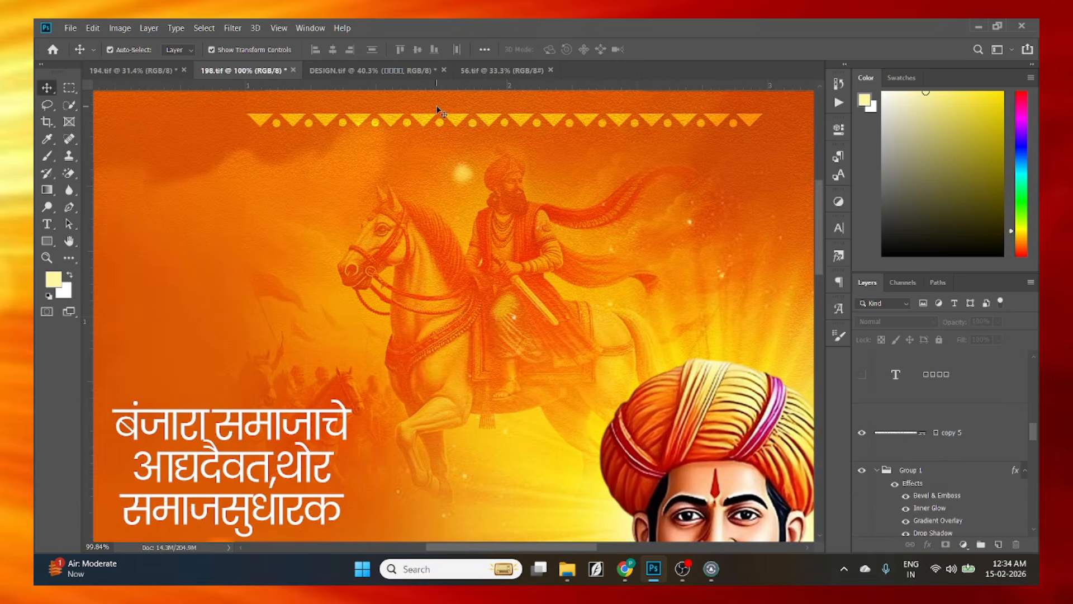
{"action": "scroll", "coordinate": [438, 111], "scroll_direction": "down", "scroll_amount": 4}
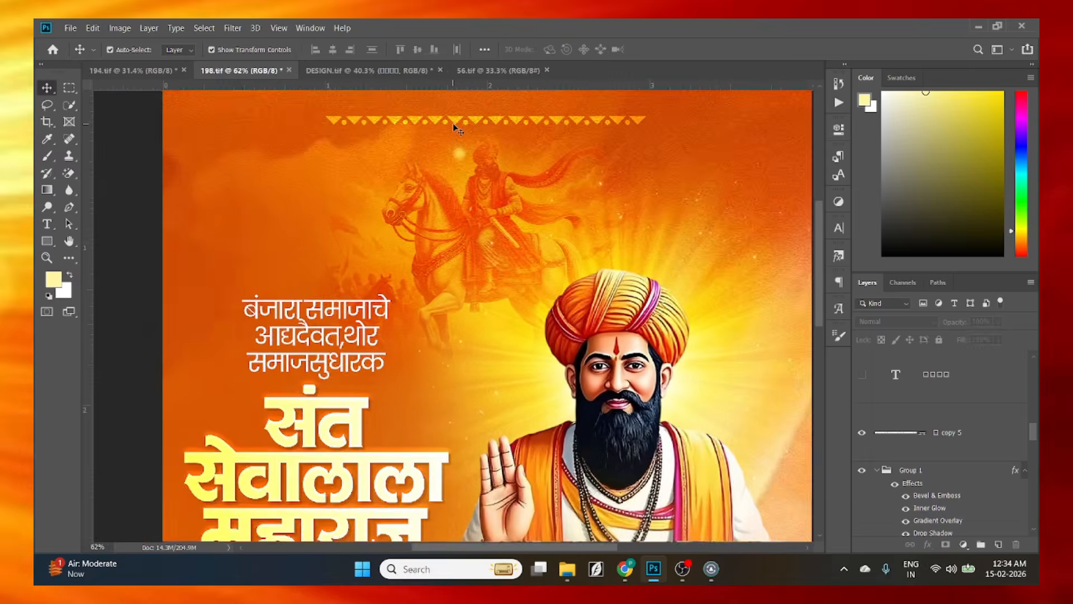
Show the □□□□ copy and □□□□ text layers as columns of yellow dots beside the greeting and above the portrait's shoulder.
{"action": "scroll", "coordinate": [911, 454], "scroll_direction": "up", "scroll_amount": 1}
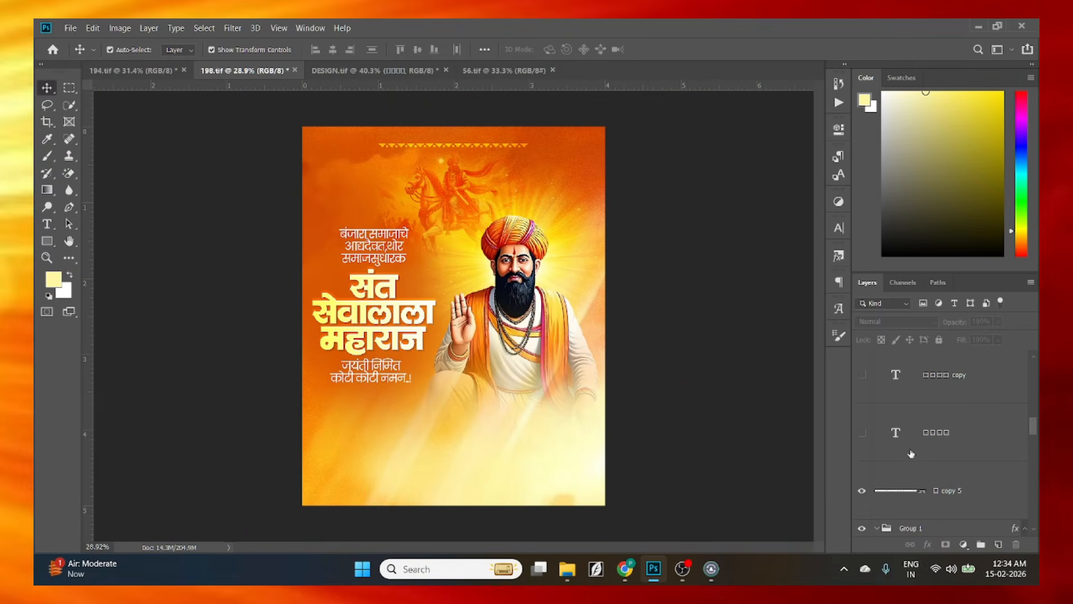
{"action": "left_click", "coordinate": [862, 433]}
{"action": "left_click", "coordinate": [874, 395]}
{"action": "left_click", "coordinate": [862, 437]}
{"action": "left_click", "coordinate": [862, 380]}
{"action": "left_click", "coordinate": [866, 394]}
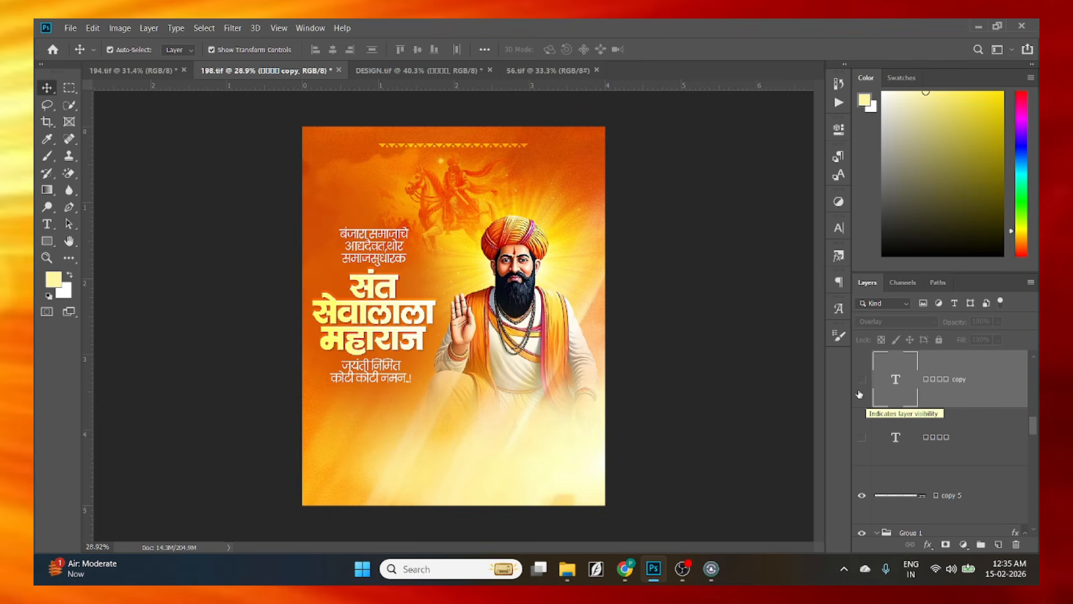
{"action": "left_click", "coordinate": [860, 395]}
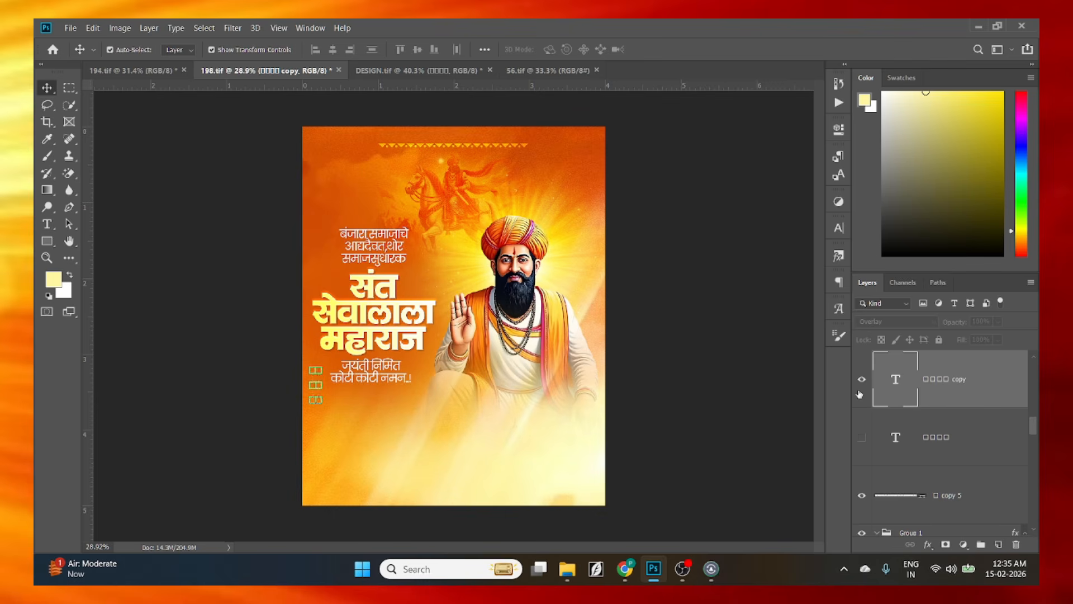
{"action": "left_click", "coordinate": [545, 394]}
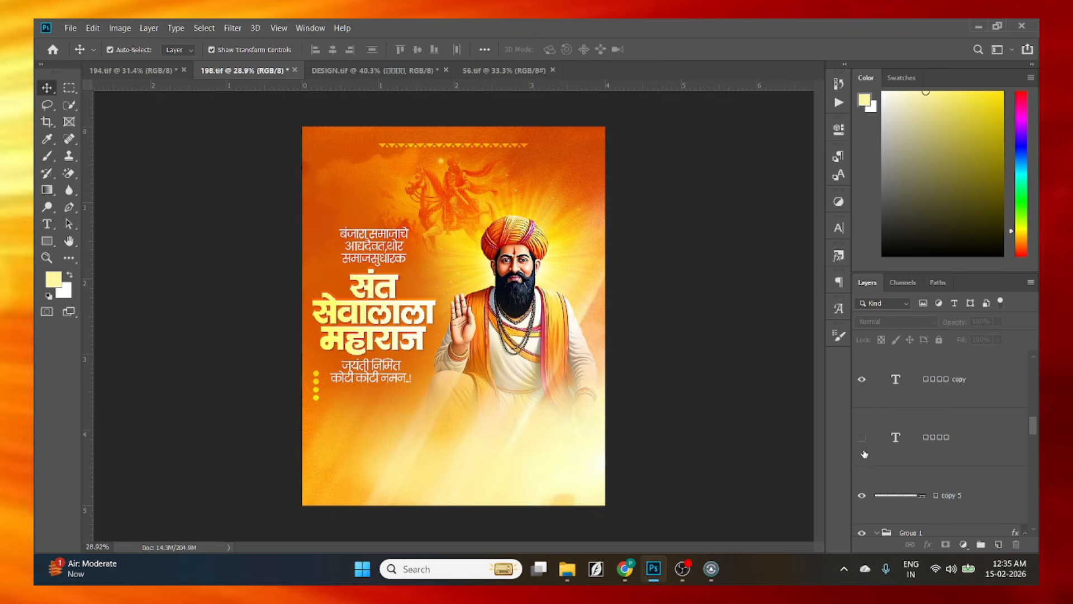
Show Layer 9 as the cream footer panel with a decorative scalloped edge across the base of the poster.
{"action": "scroll", "coordinate": [858, 441], "scroll_direction": "up", "scroll_amount": 3}
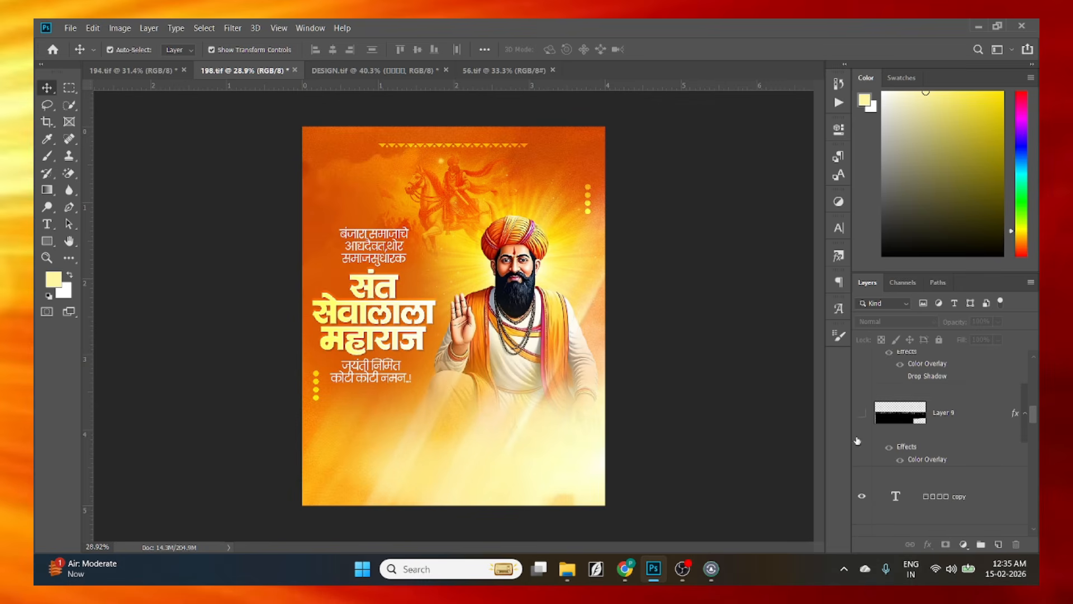
{"action": "scroll", "coordinate": [858, 441], "scroll_direction": "up", "scroll_amount": 2}
{"action": "left_click", "coordinate": [861, 471]}
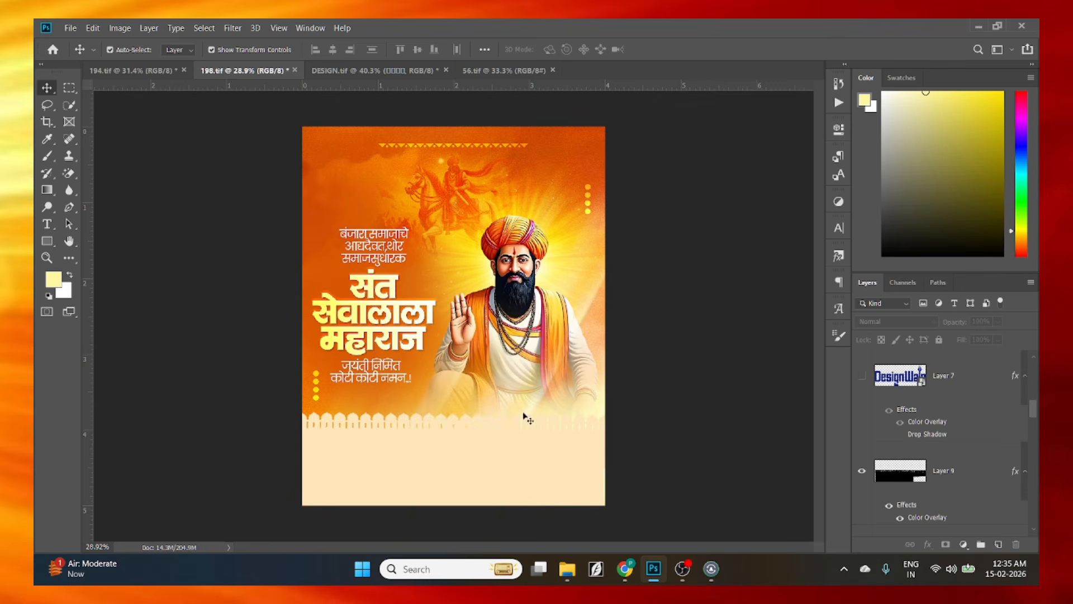
Try a pure red ff0000 Color Overlay on Layer 9, the scalloped footer panel.
{"action": "left_click", "coordinate": [562, 492]}
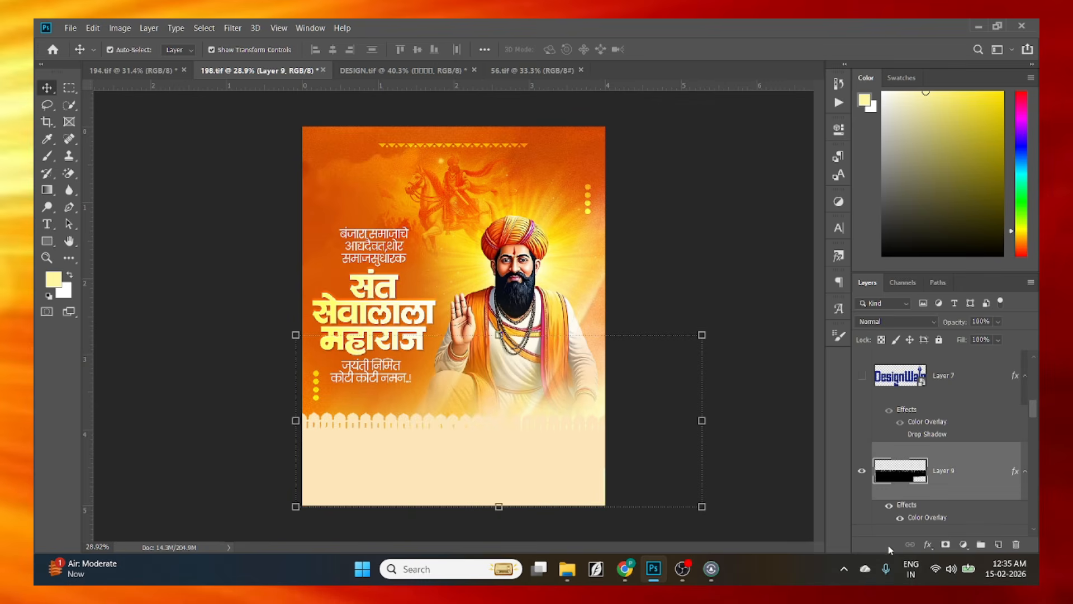
{"action": "double_click", "coordinate": [925, 517]}
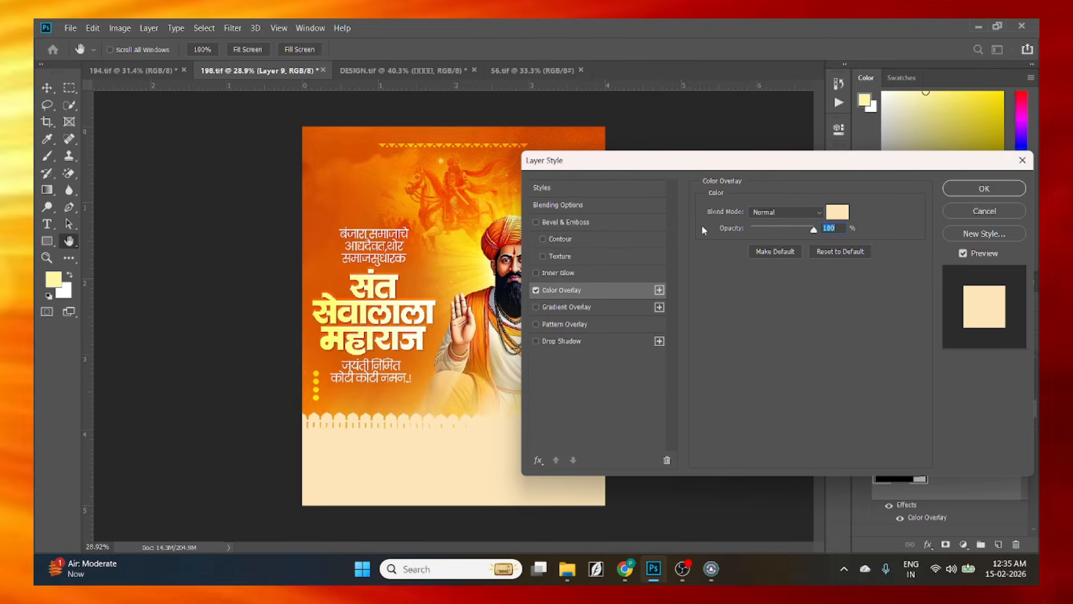
{"action": "left_click", "coordinate": [849, 219]}
{"action": "type", "text": "ffa800"}
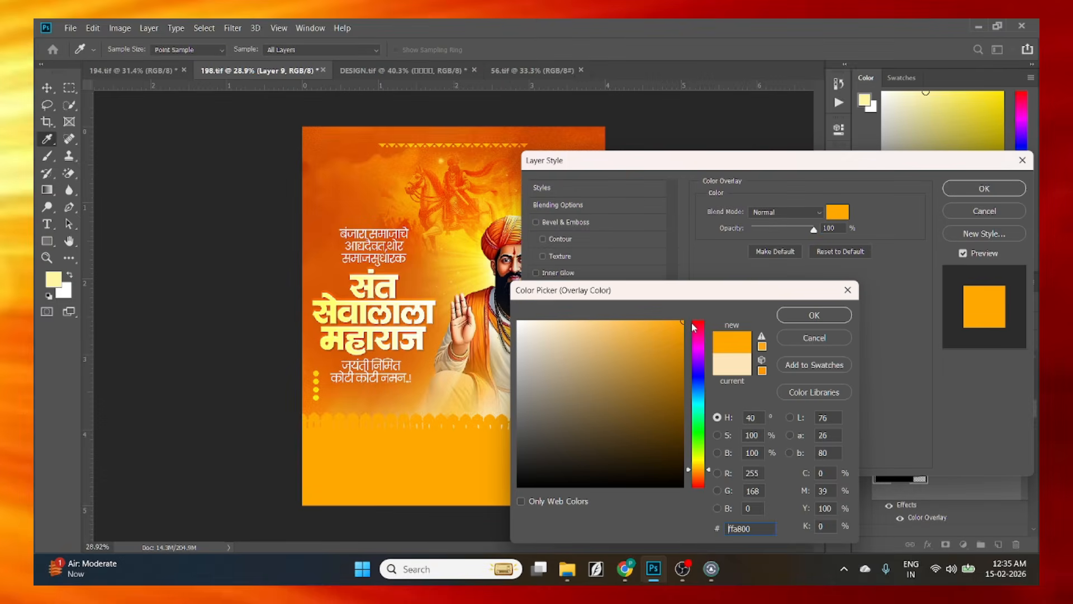
{"action": "left_click_drag", "start_coordinate": [701, 437], "coordinate": [697, 449]}
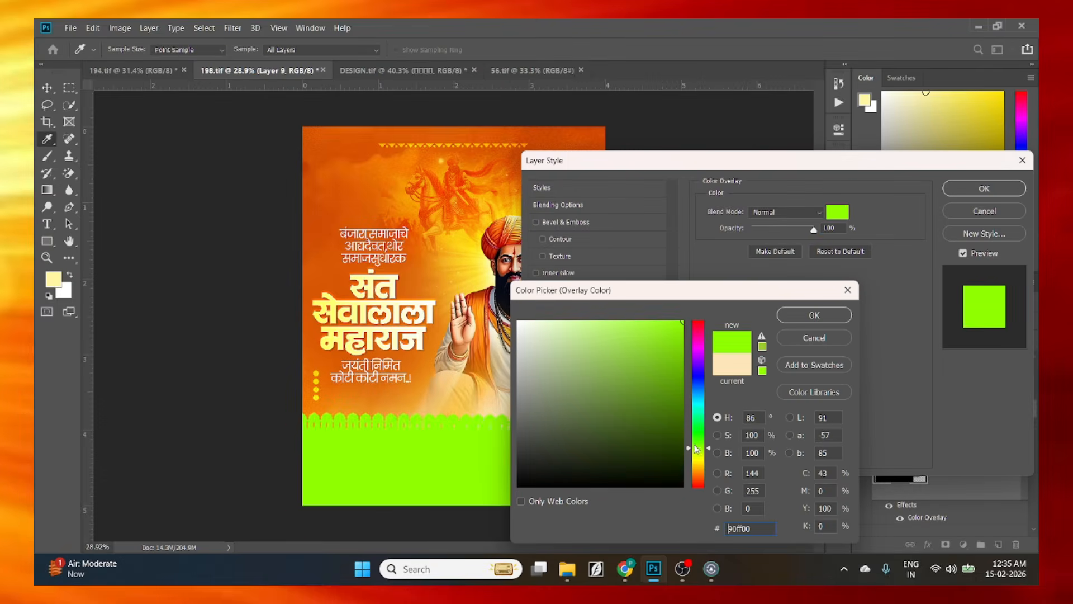
{"action": "left_click_drag", "start_coordinate": [704, 348], "coordinate": [706, 320]}
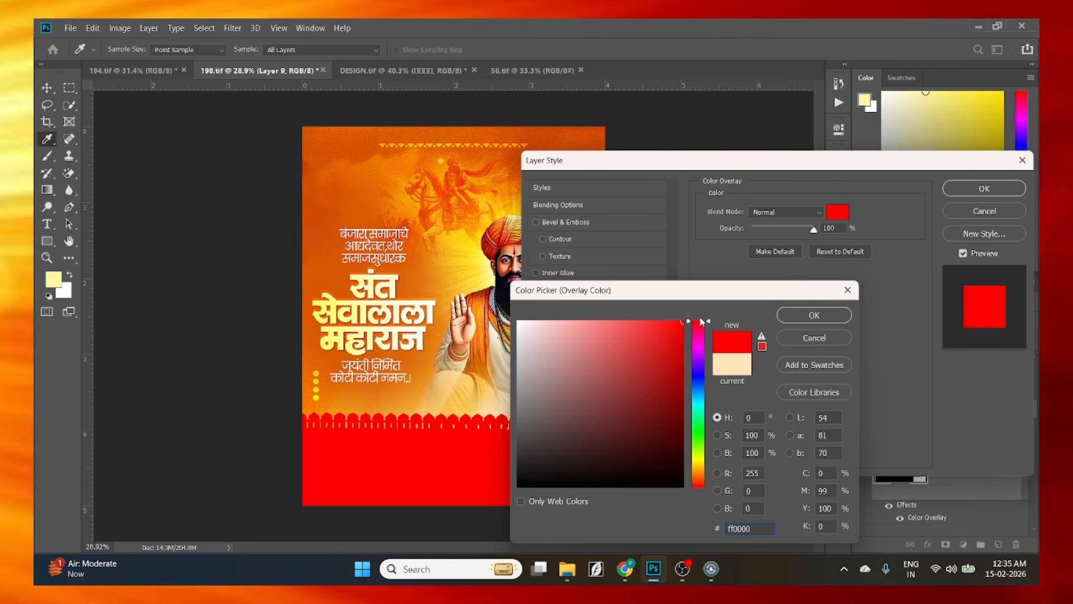
{"action": "left_click_drag", "start_coordinate": [735, 292], "coordinate": [844, 263]}
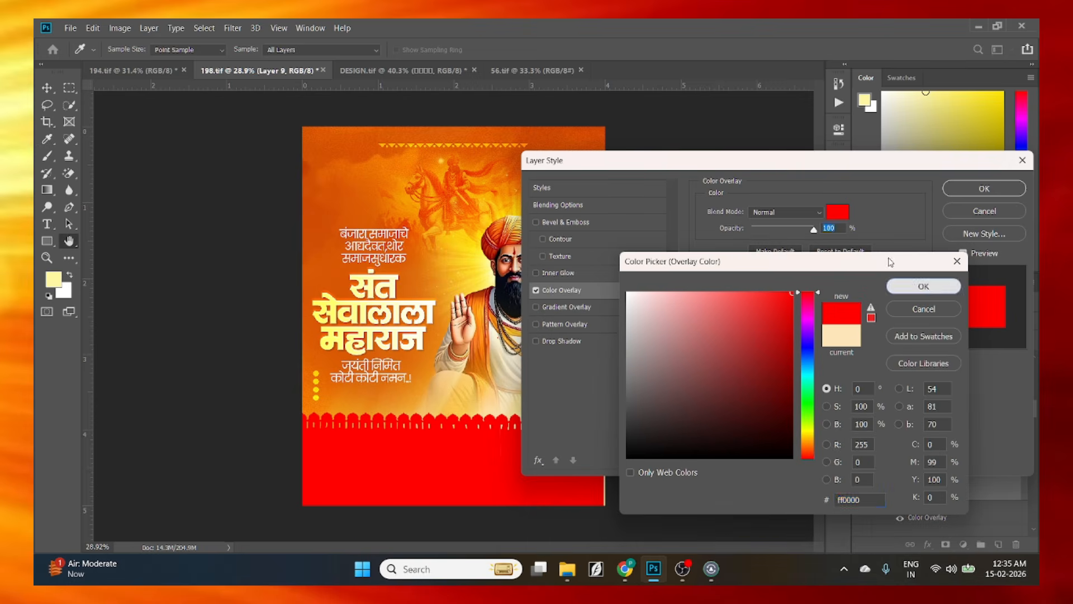
{"action": "left_click", "coordinate": [923, 286]}
{"action": "left_click_drag", "start_coordinate": [789, 167], "coordinate": [958, 203]}
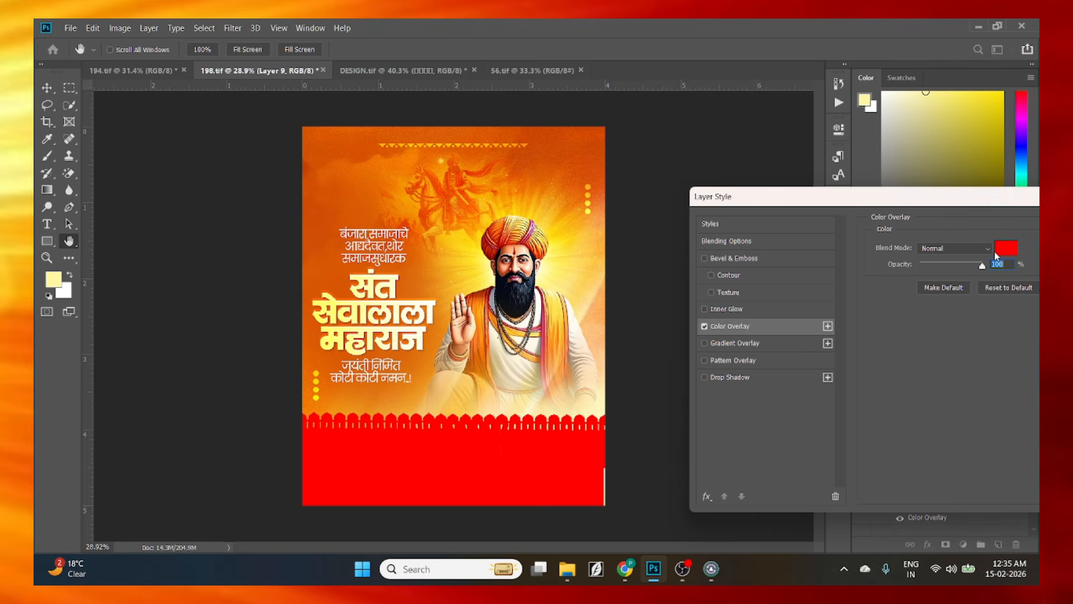
Try the title's pale yellow as the footer panel's overlay color, and discard the layer style changes.
{"action": "left_click", "coordinate": [1004, 248]}
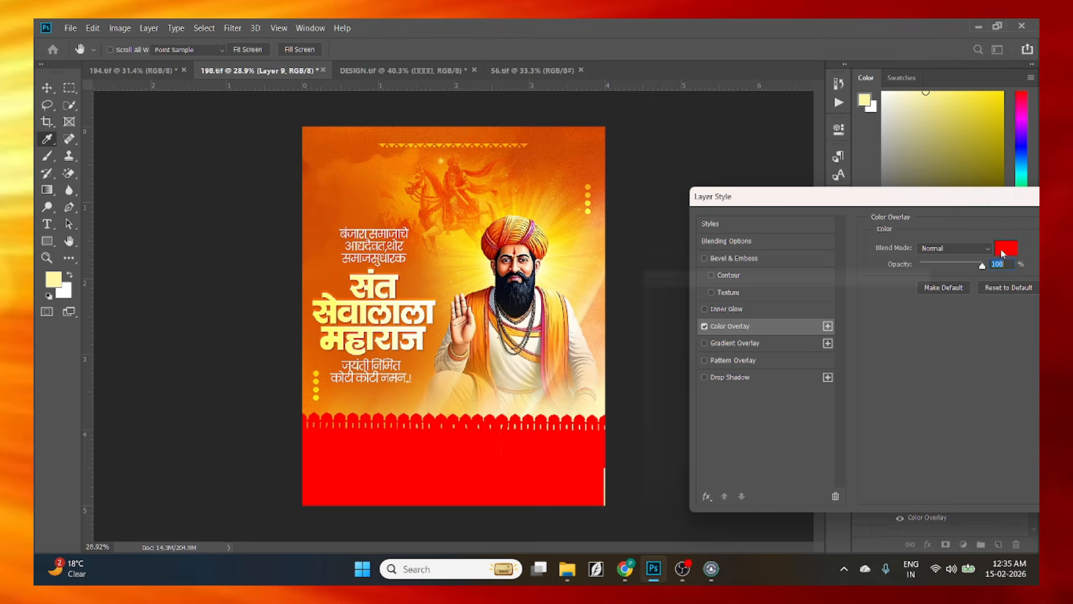
{"action": "left_click", "coordinate": [369, 301]}
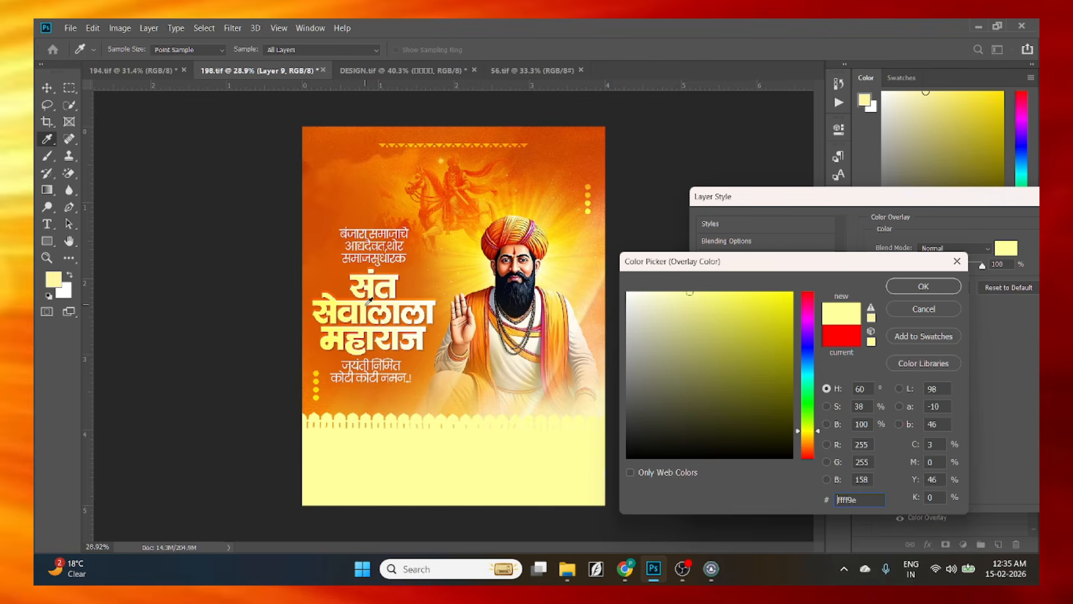
{"action": "left_click", "coordinate": [923, 309]}
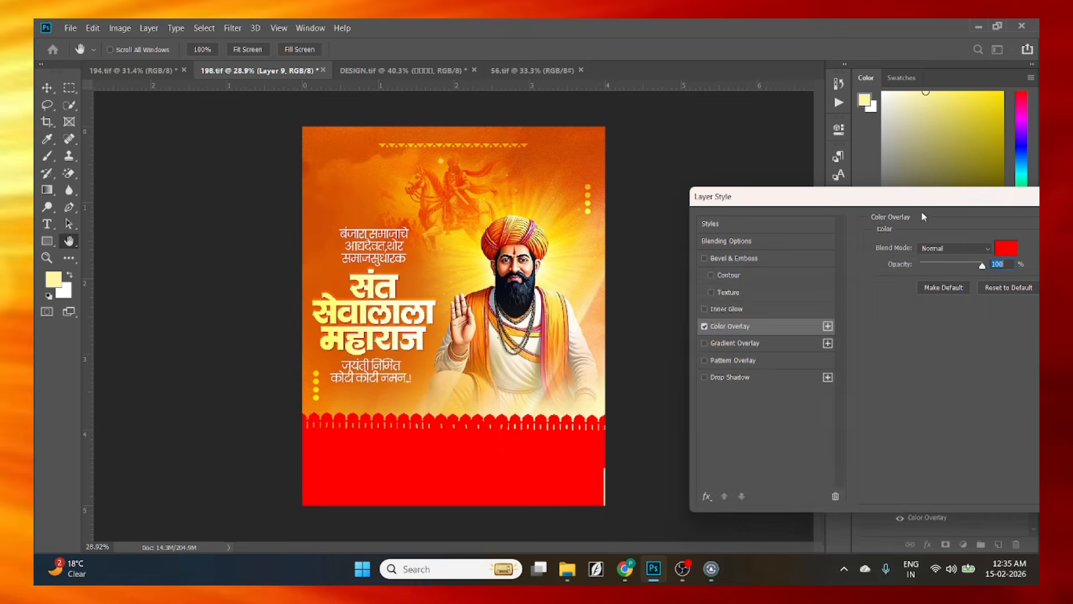
{"action": "left_click_drag", "start_coordinate": [959, 202], "coordinate": [427, 320]}
{"action": "left_click", "coordinate": [622, 366]}
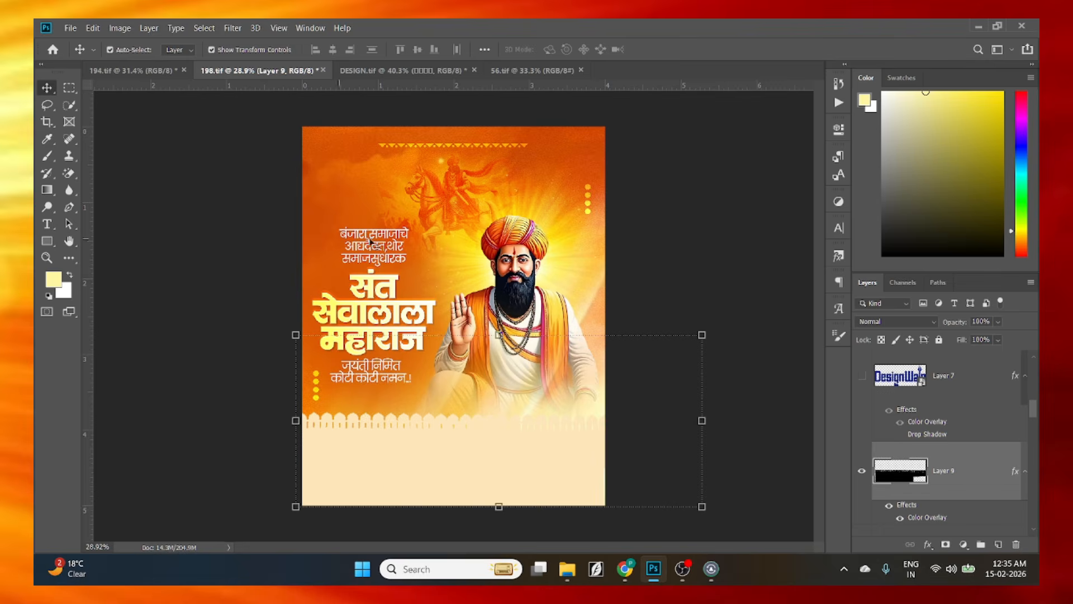
Stretch Layer 9's footer panel slightly wider past the poster's right edge.
{"action": "left_click_drag", "start_coordinate": [702, 420], "coordinate": [705, 420]}
{"action": "key", "text": "Return"}
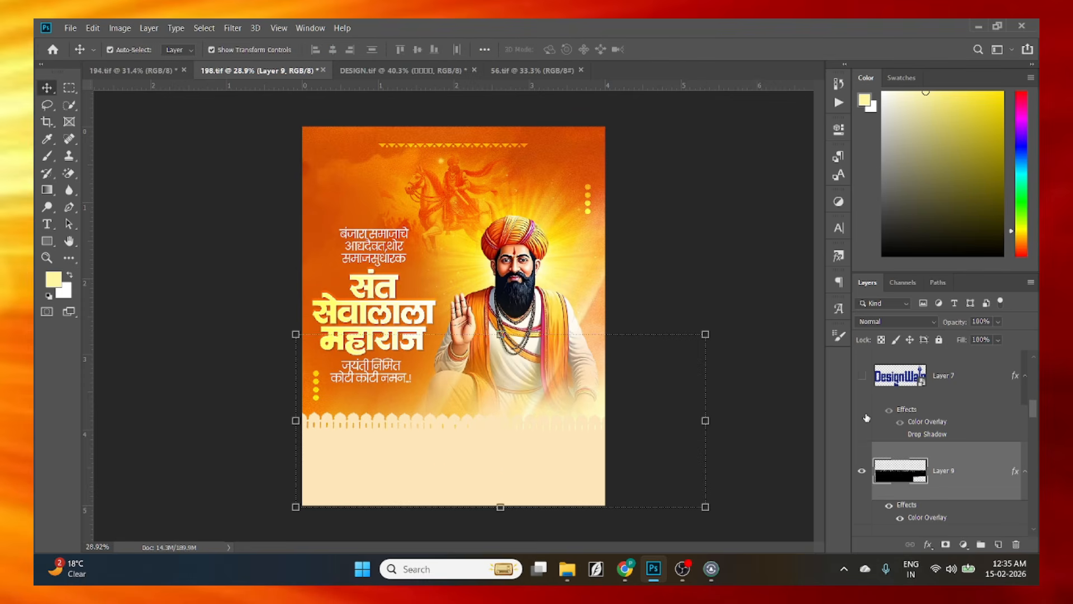
Show the DesignWala logo on Layer 7 with its small text lines and the Shape 1 copyright symbol in the footer.
{"action": "left_click", "coordinate": [862, 376]}
{"action": "scroll", "coordinate": [862, 447], "scroll_direction": "up", "scroll_amount": 2}
{"action": "left_click", "coordinate": [863, 466]}
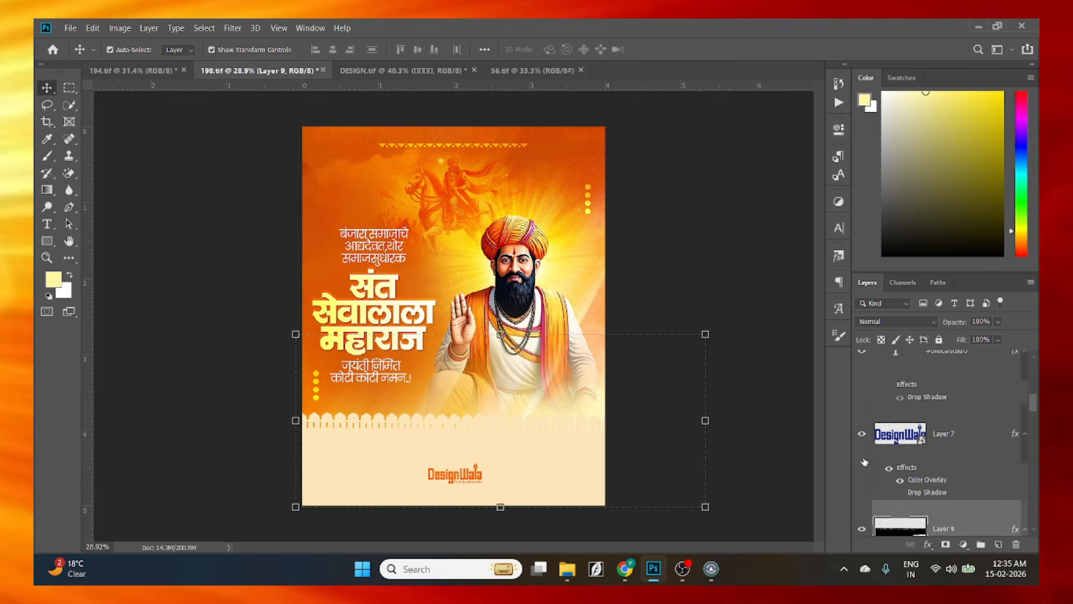
{"action": "scroll", "coordinate": [866, 455], "scroll_direction": "up", "scroll_amount": 1}
{"action": "left_click", "coordinate": [865, 453]}
{"action": "scroll", "coordinate": [866, 455], "scroll_direction": "up", "scroll_amount": 1}
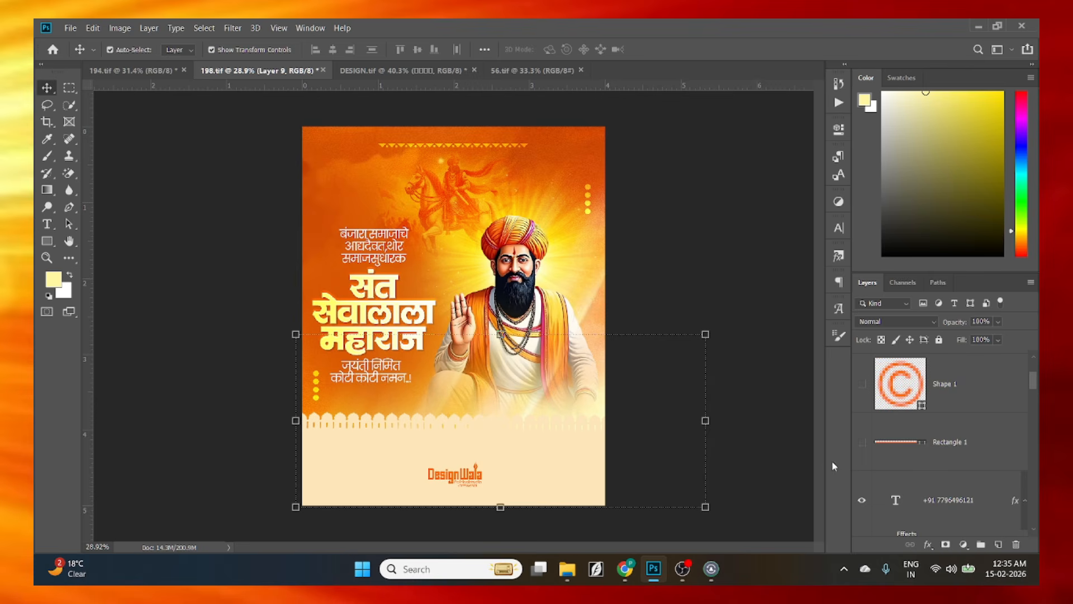
{"action": "left_click", "coordinate": [865, 386]}
{"action": "scroll", "coordinate": [864, 426], "scroll_direction": "up", "scroll_amount": 1}
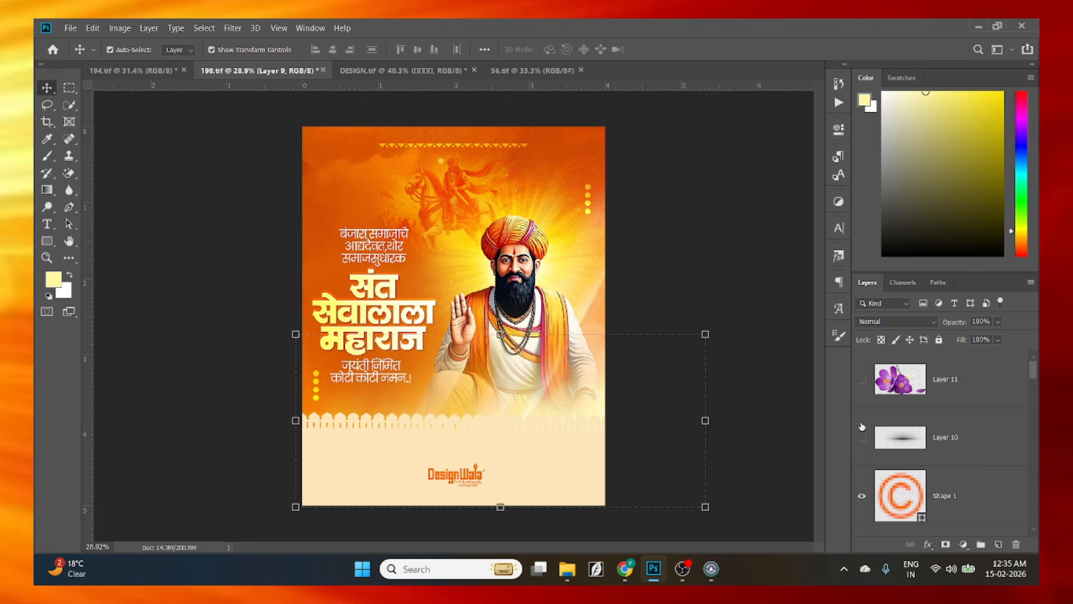
Show Layer 11's purple flowers and Layer 10's soft shadow beneath them, and check the shadow up close.
{"action": "left_click", "coordinate": [862, 437]}
{"action": "left_click", "coordinate": [862, 379]}
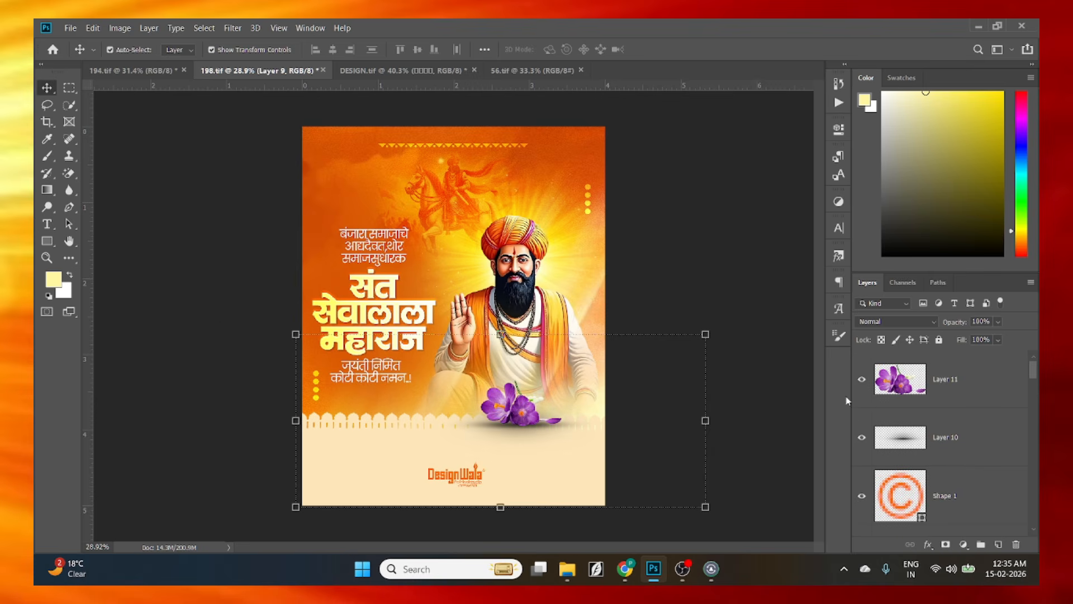
{"action": "left_click", "coordinate": [747, 468]}
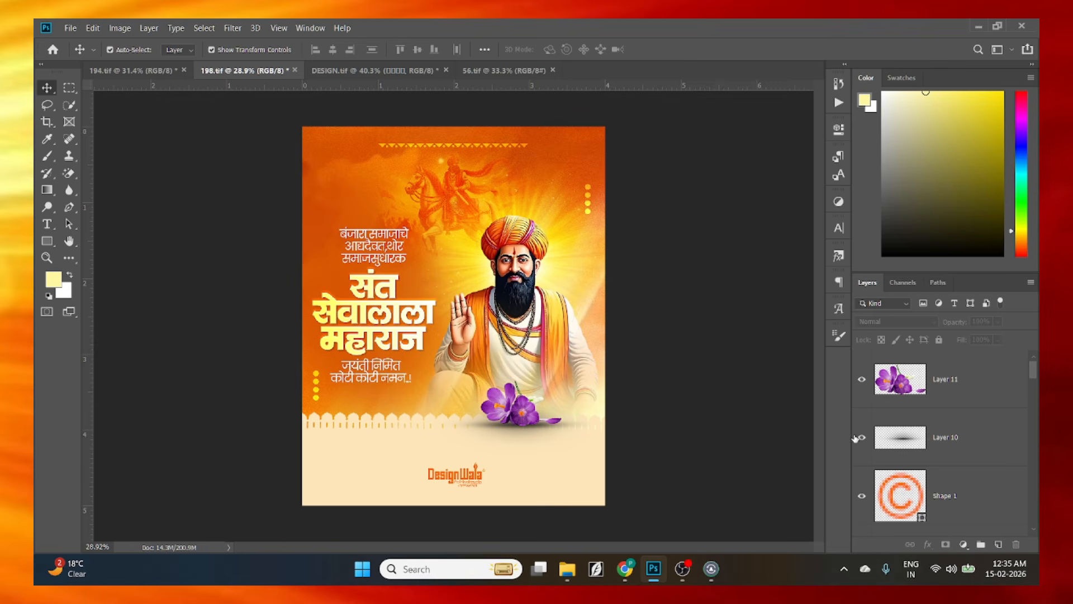
{"action": "left_click", "coordinate": [964, 451]}
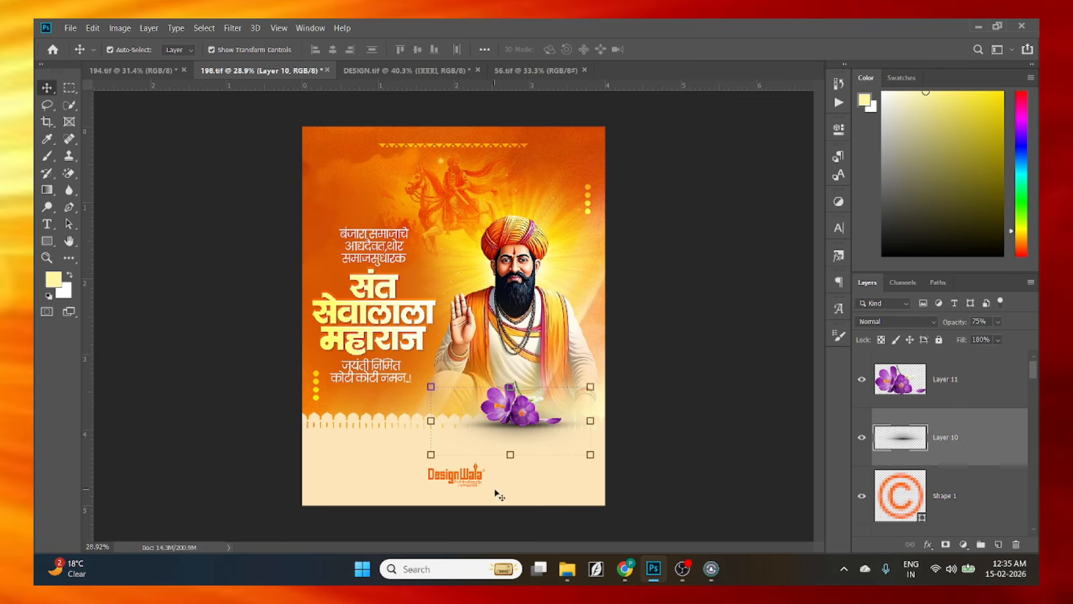
{"action": "scroll", "coordinate": [510, 406], "scroll_direction": "up", "scroll_amount": 4}
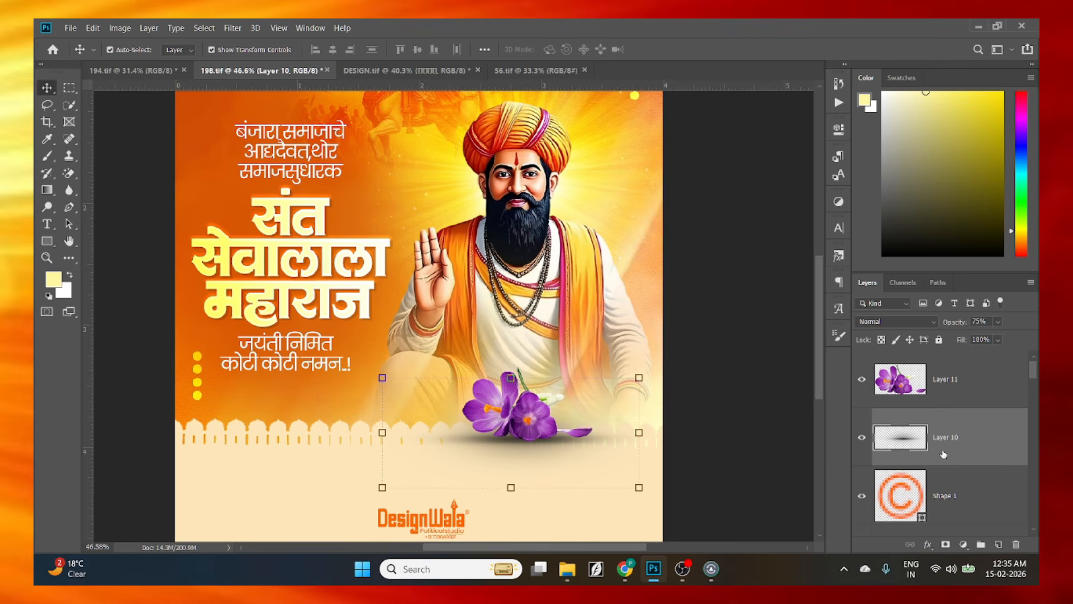
{"action": "left_click", "coordinate": [748, 446]}
{"action": "scroll", "coordinate": [749, 447], "scroll_direction": "down", "scroll_amount": 4}
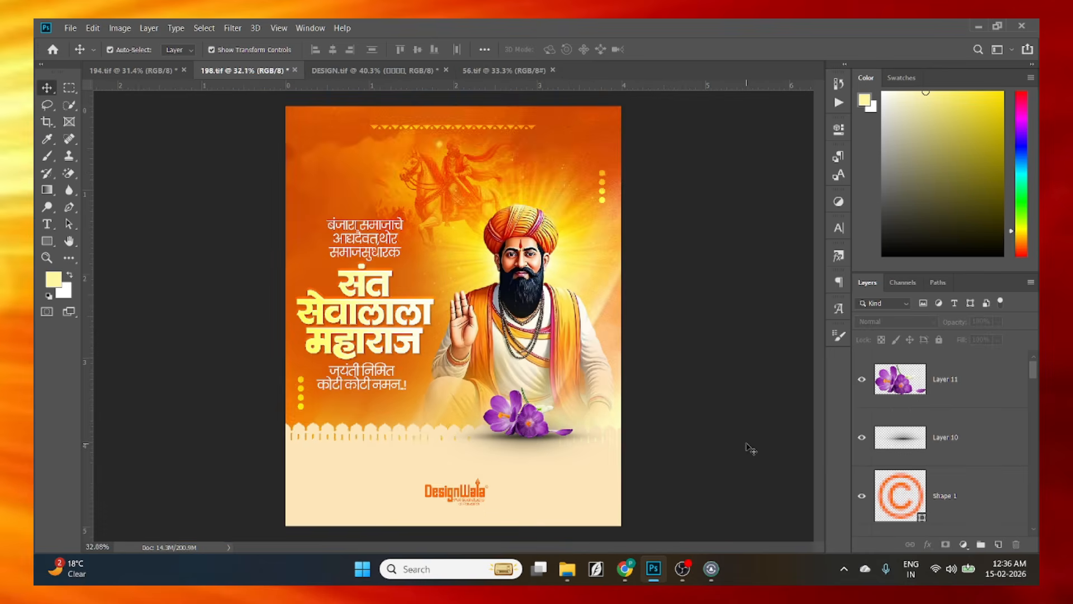
{"action": "scroll", "coordinate": [749, 447], "scroll_direction": "up", "scroll_amount": 1}
{"action": "scroll", "coordinate": [289, 137], "scroll_direction": "down", "scroll_amount": 1}
Stamp all the poster's visible layers into one new merged layer at the top of the layer stack.
{"action": "left_click_drag", "start_coordinate": [268, 109], "coordinate": [666, 497]}
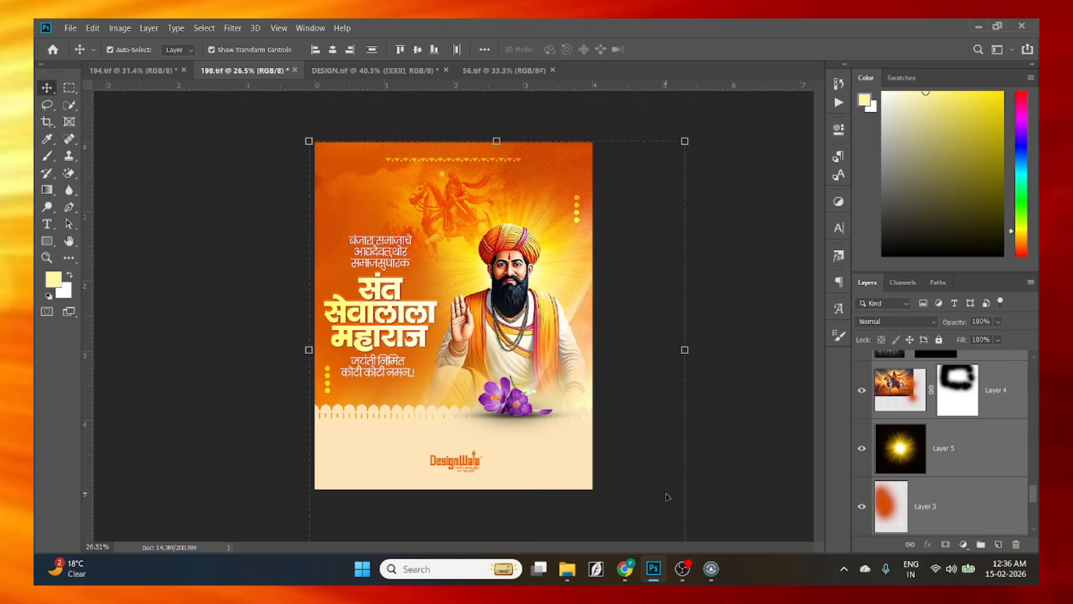
{"action": "key", "text": "ctrl"}
{"action": "left_click", "coordinate": [654, 476], "text": "ctrl"}
{"action": "scroll", "coordinate": [975, 457], "scroll_direction": "up", "scroll_amount": 1}
{"action": "scroll", "coordinate": [974, 458], "scroll_direction": "up", "scroll_amount": 10}
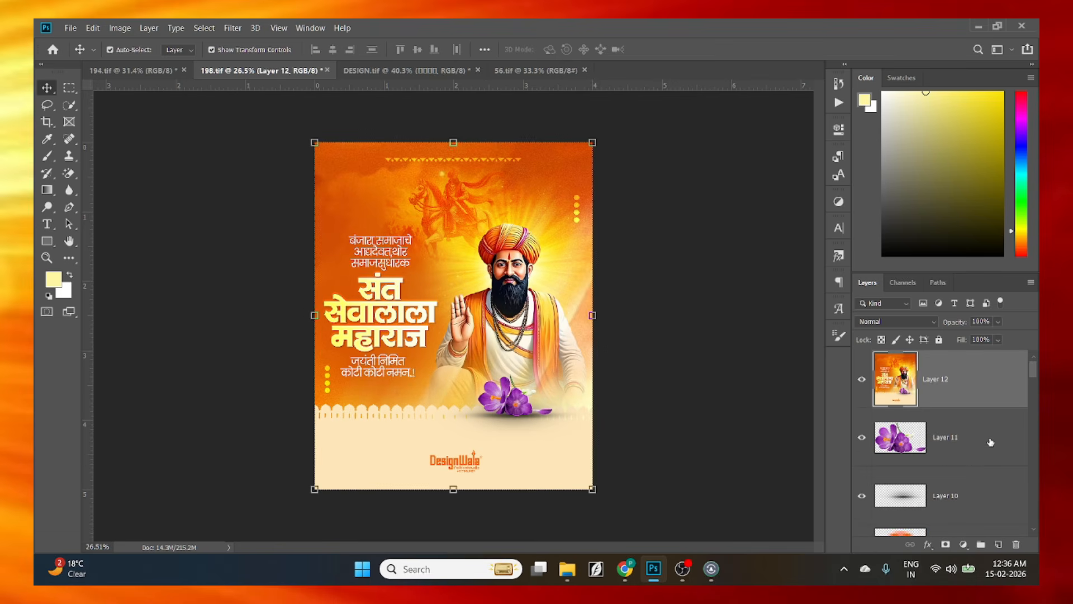
Apply the Camera Raw filter to the merged layer with the Artistic 02 profile at an amount of 60.
{"action": "key", "text": "ctrl"}
{"action": "key", "text": "ctrl+shift+a"}
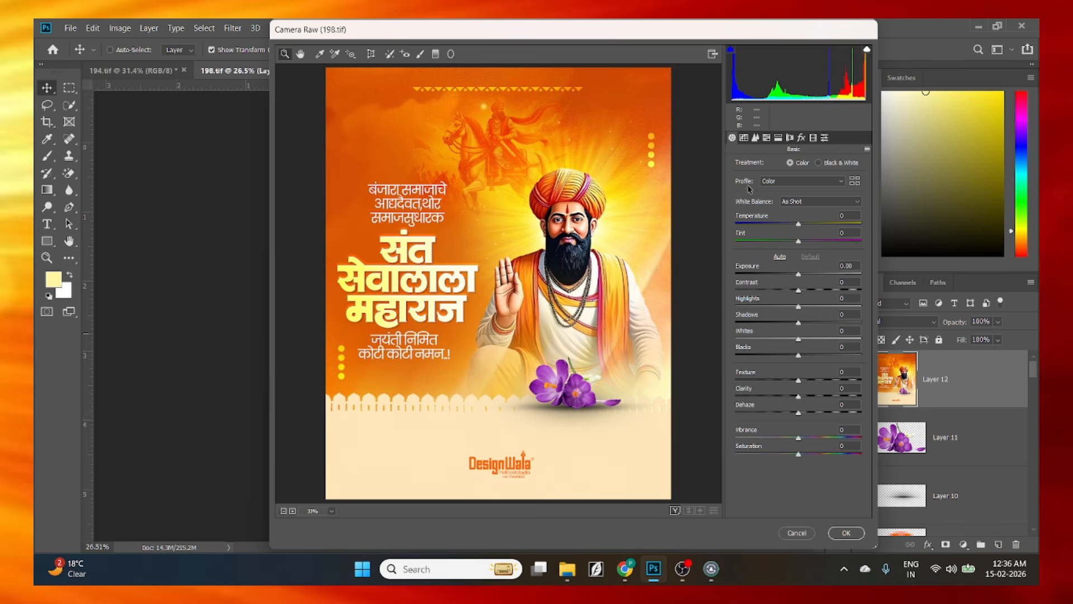
{"action": "left_click", "coordinate": [855, 180]}
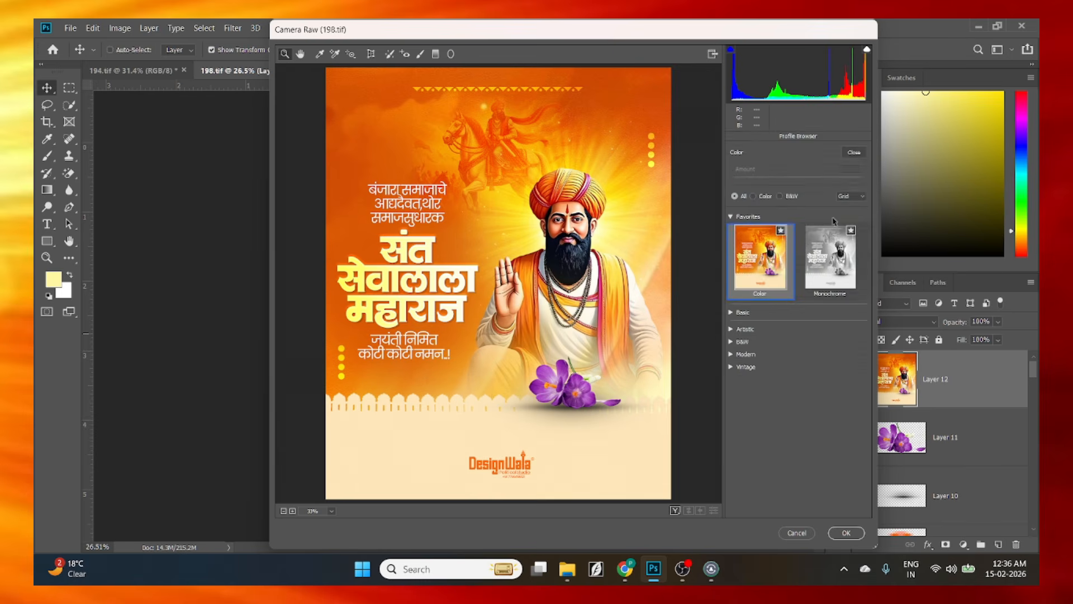
{"action": "left_click", "coordinate": [731, 330]}
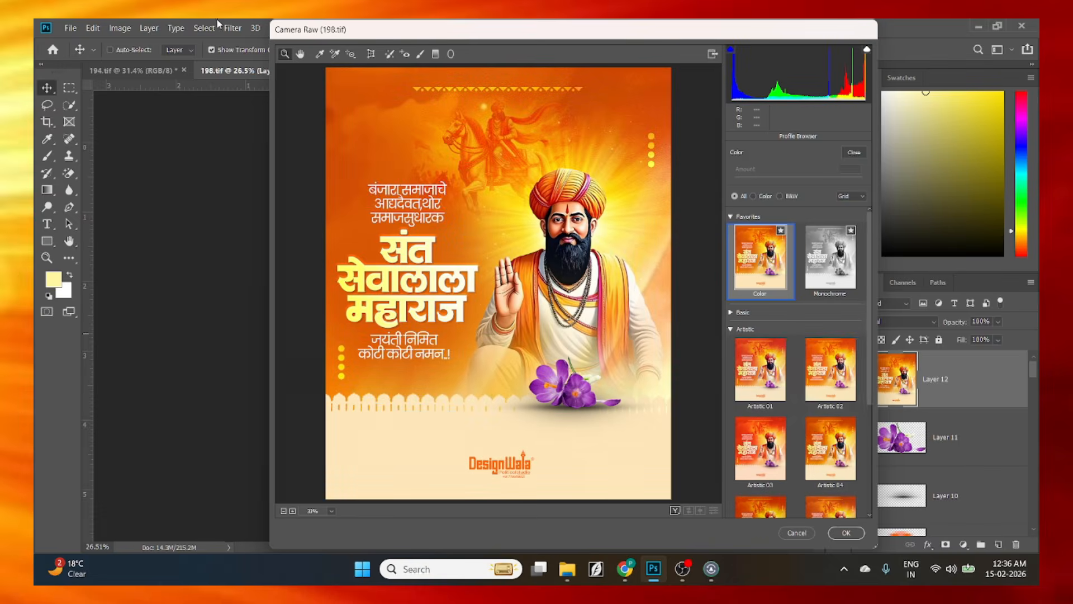
{"action": "left_click", "coordinate": [817, 398]}
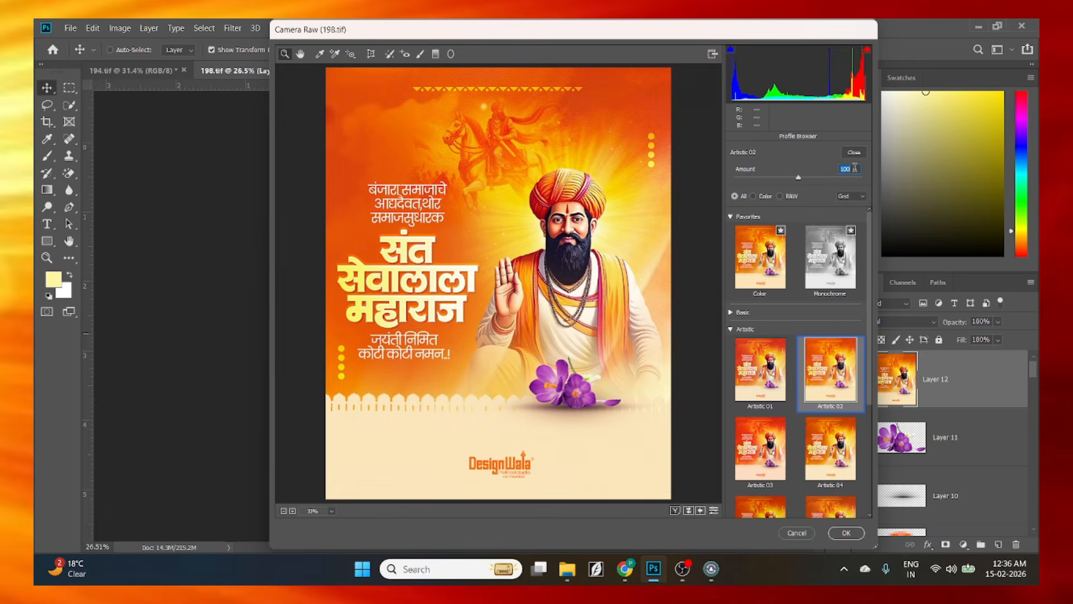
{"action": "type", "text": "60"}
{"action": "key", "text": "Return"}
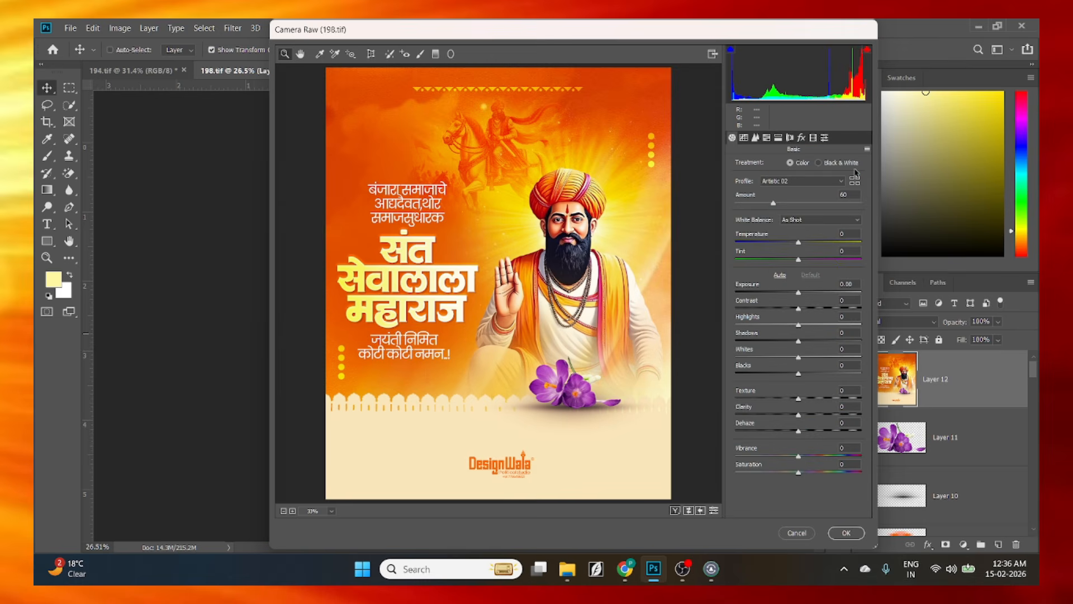
{"action": "key", "text": "Return"}
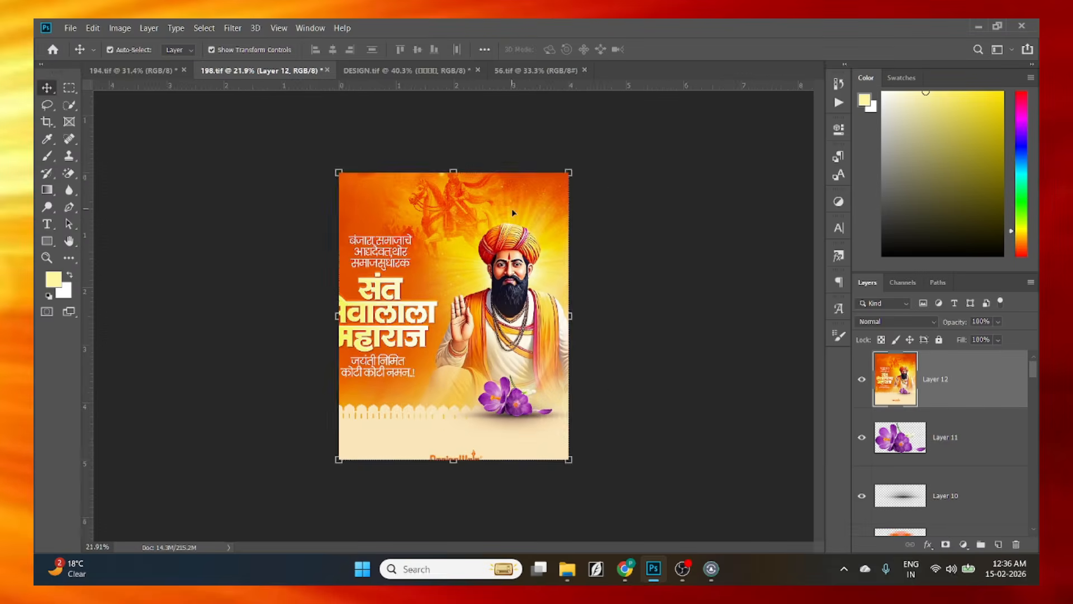
Compare the finished 198.tif poster with 194.tif, and examine its color grading at full view and up close.
{"action": "key", "text": "ctrl+plus"}
{"action": "left_click", "coordinate": [131, 71]}
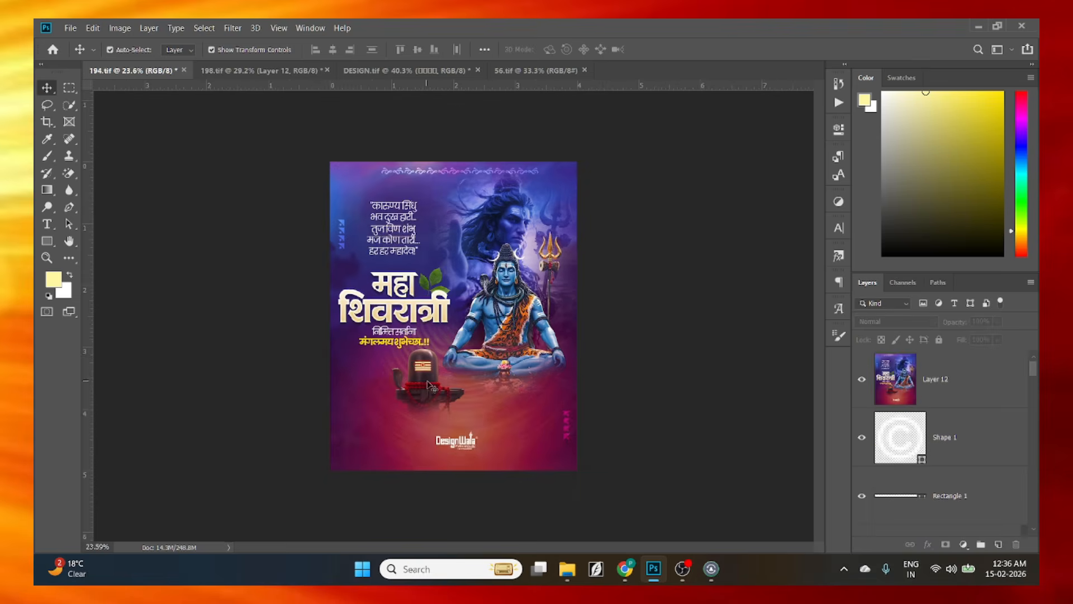
{"action": "left_click", "coordinate": [260, 70]}
{"action": "key", "text": "ctrl+0"}
{"action": "scroll", "coordinate": [747, 319], "scroll_direction": "down", "scroll_amount": 1}
{"action": "scroll", "coordinate": [750, 320], "scroll_direction": "up", "scroll_amount": 3}
{"action": "scroll", "coordinate": [750, 322], "scroll_direction": "up", "scroll_amount": 1}
{"action": "scroll", "coordinate": [750, 321], "scroll_direction": "down", "scroll_amount": 2}
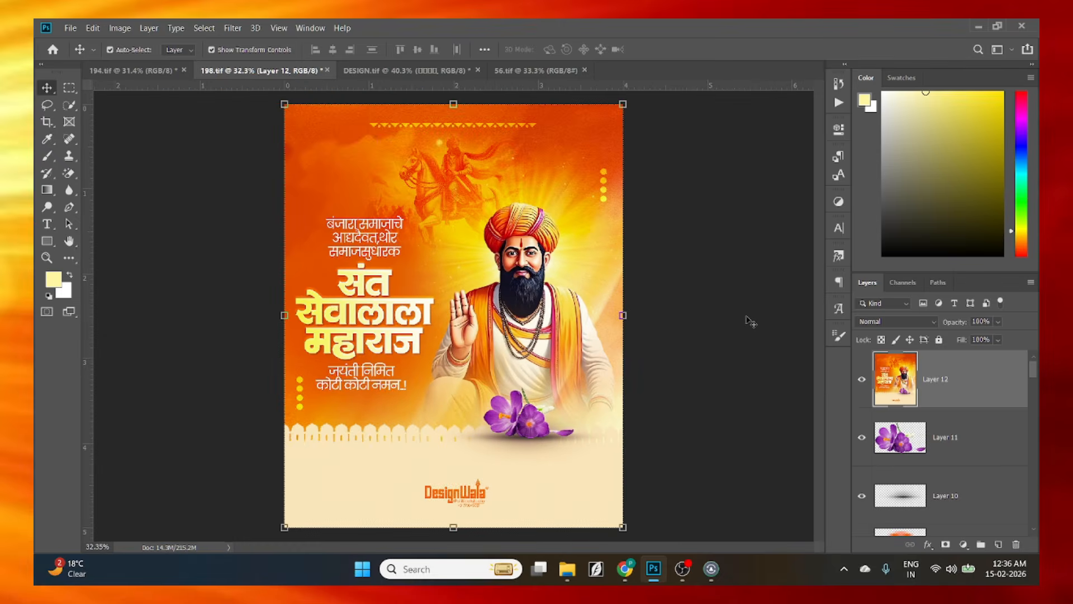
{"action": "scroll", "coordinate": [749, 321], "scroll_direction": "down", "scroll_amount": 1}
{"action": "scroll", "coordinate": [748, 320], "scroll_direction": "up", "scroll_amount": 2}
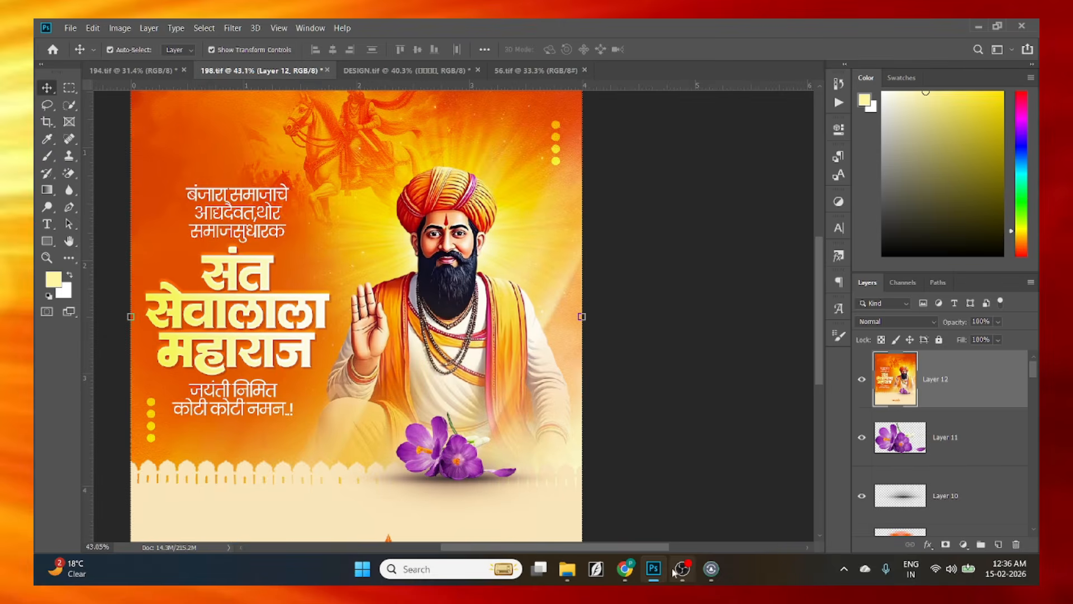